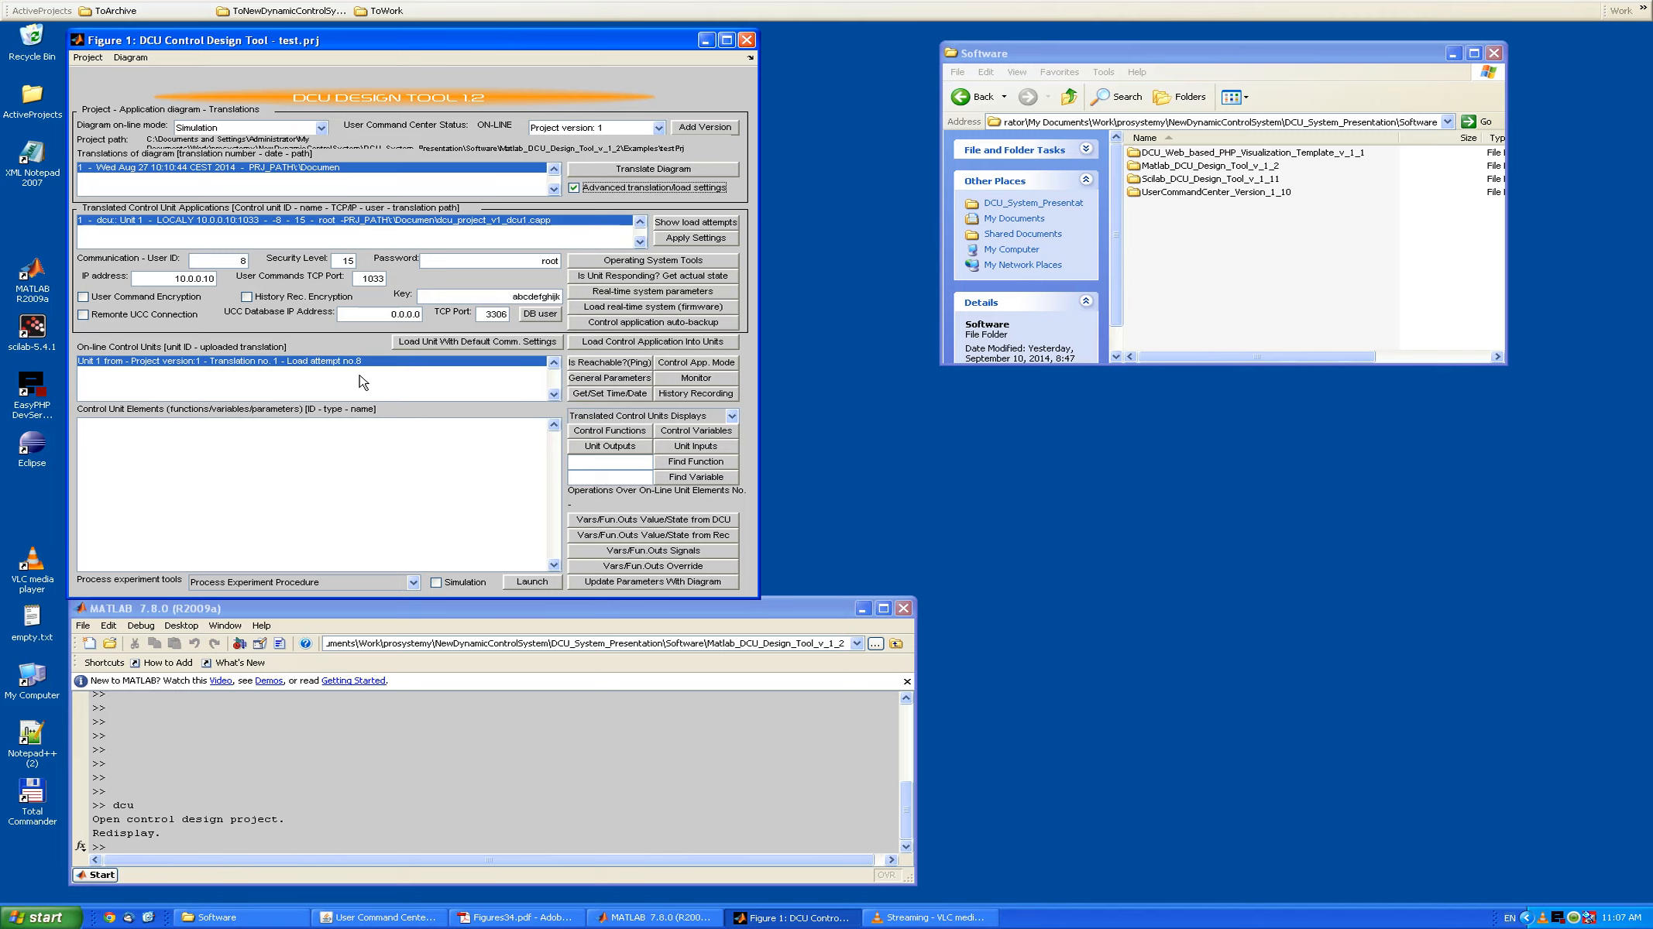
# - Open the actual project diagram, inspect the contents of the dcu:: Unit 1 block, and close both diagram windows
pyautogui.click(132, 58)
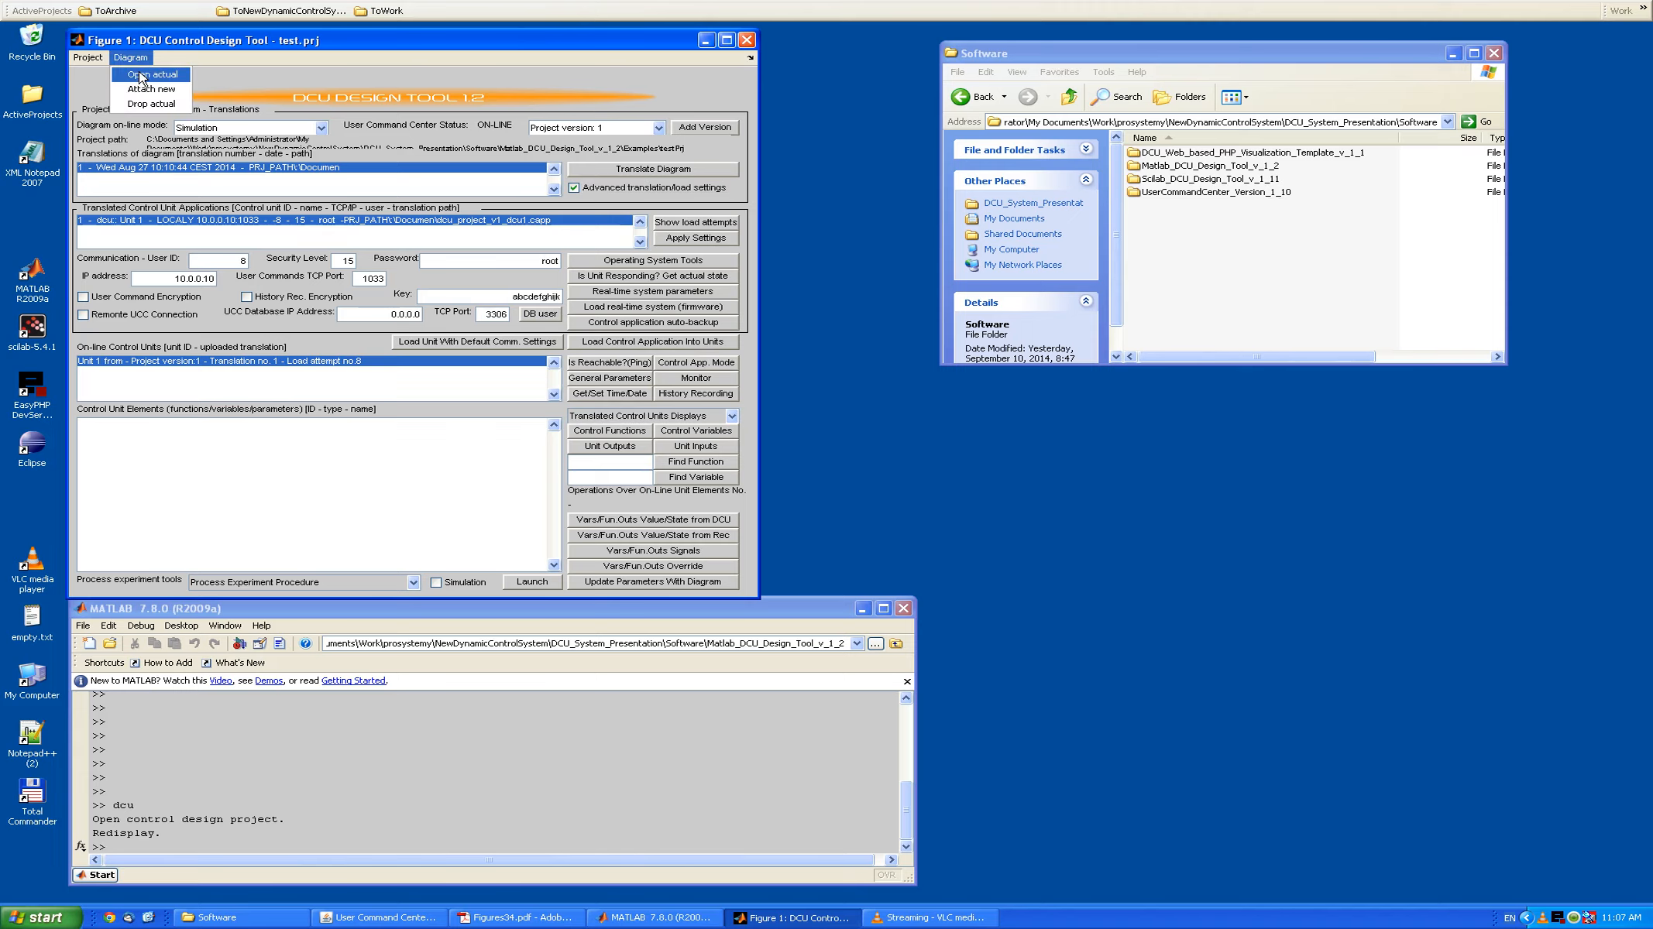
pyautogui.click(143, 75)
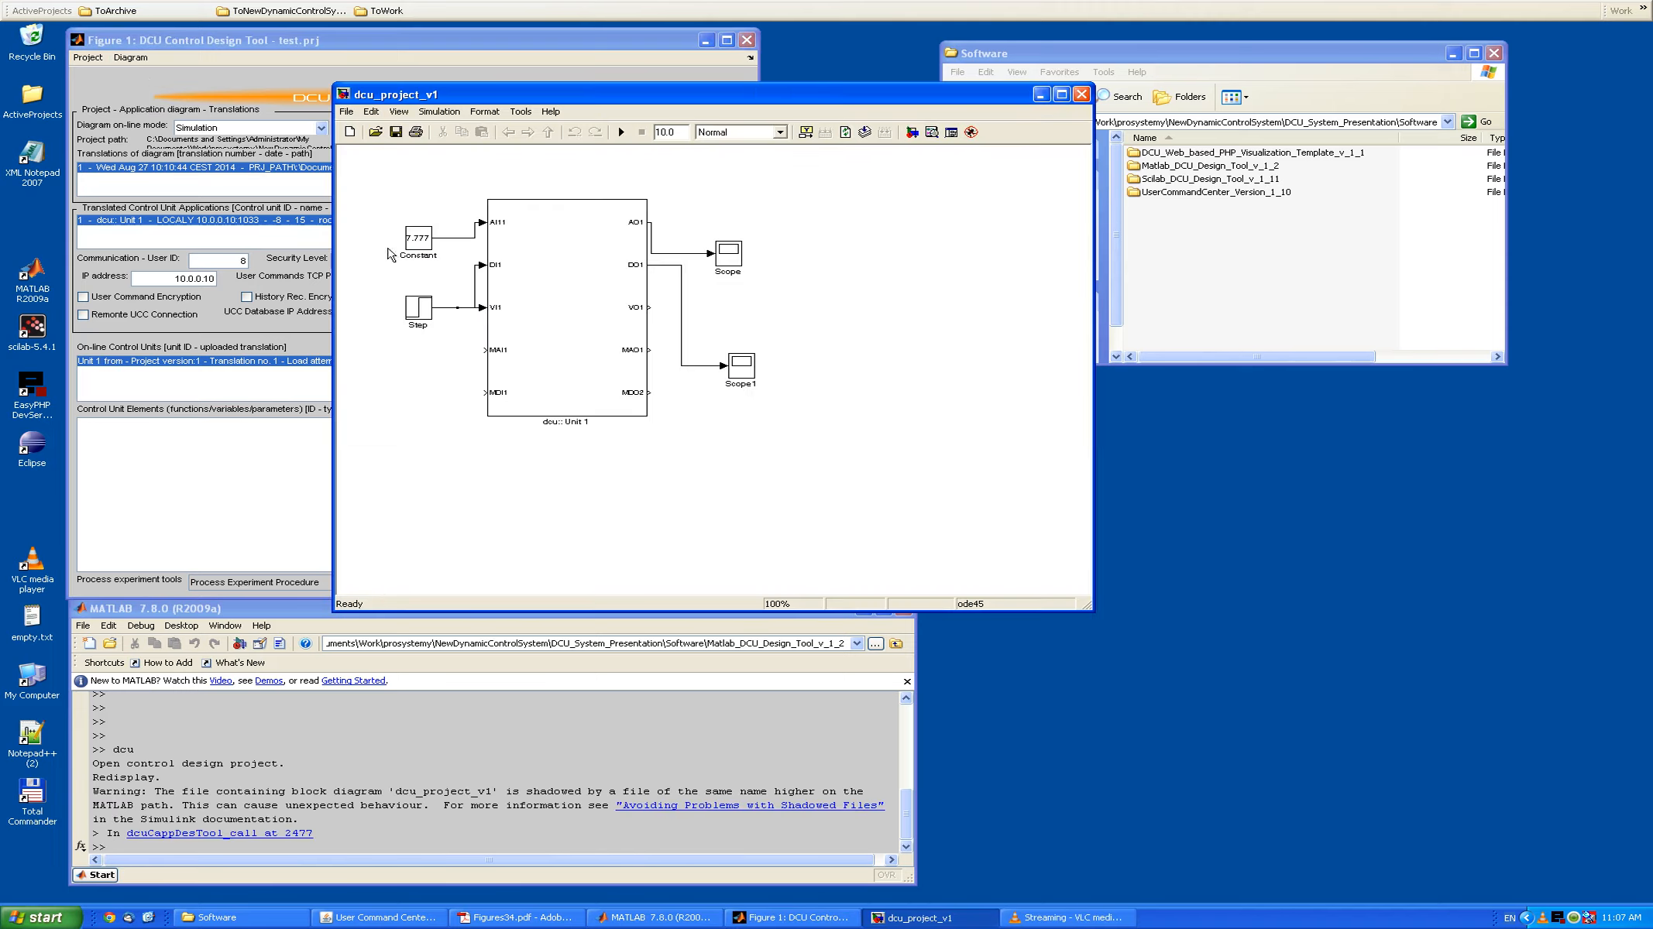
pyautogui.click(558, 244)
pyautogui.doubleClick(578, 290)
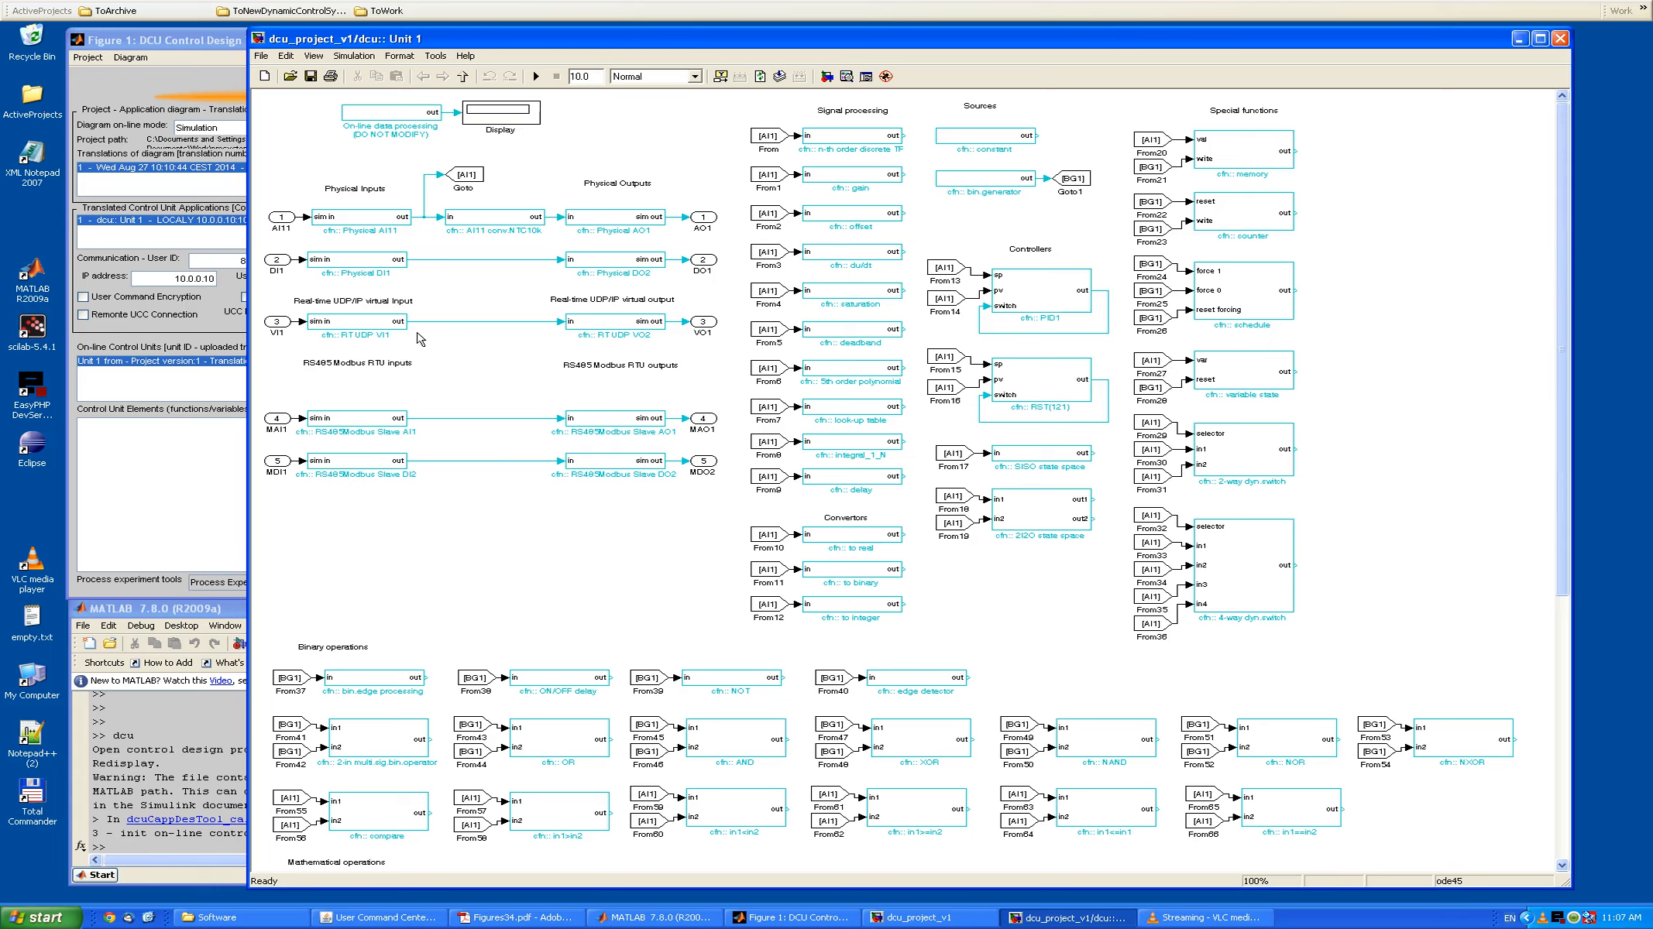
pyautogui.click(1559, 40)
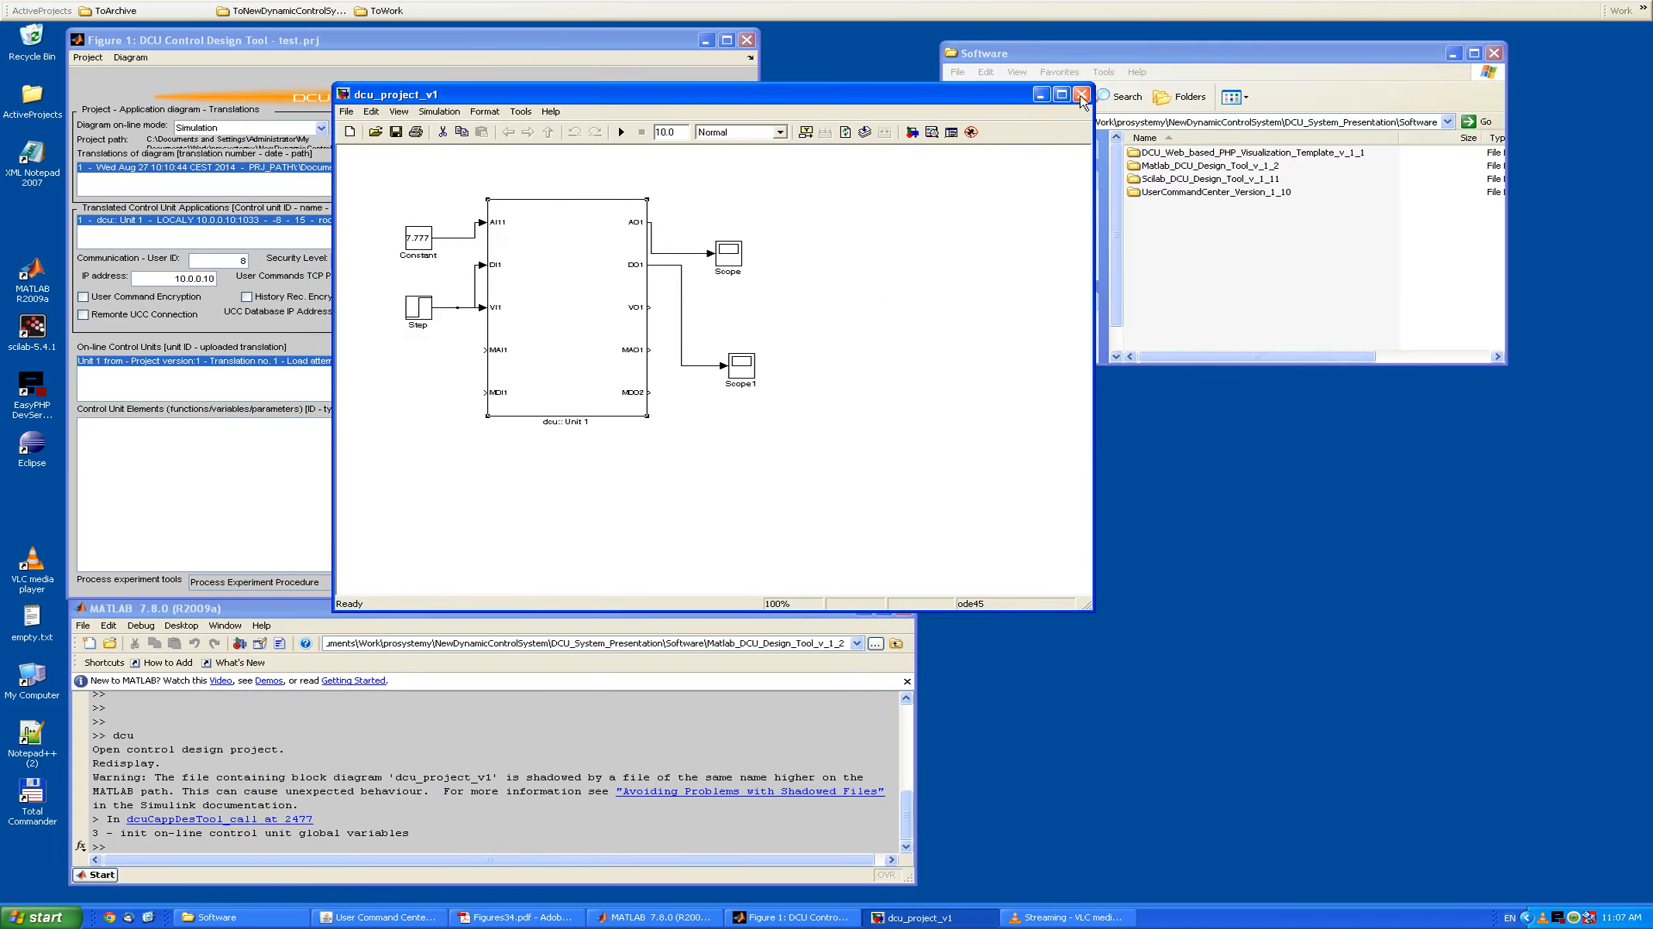
pyautogui.click(1087, 99)
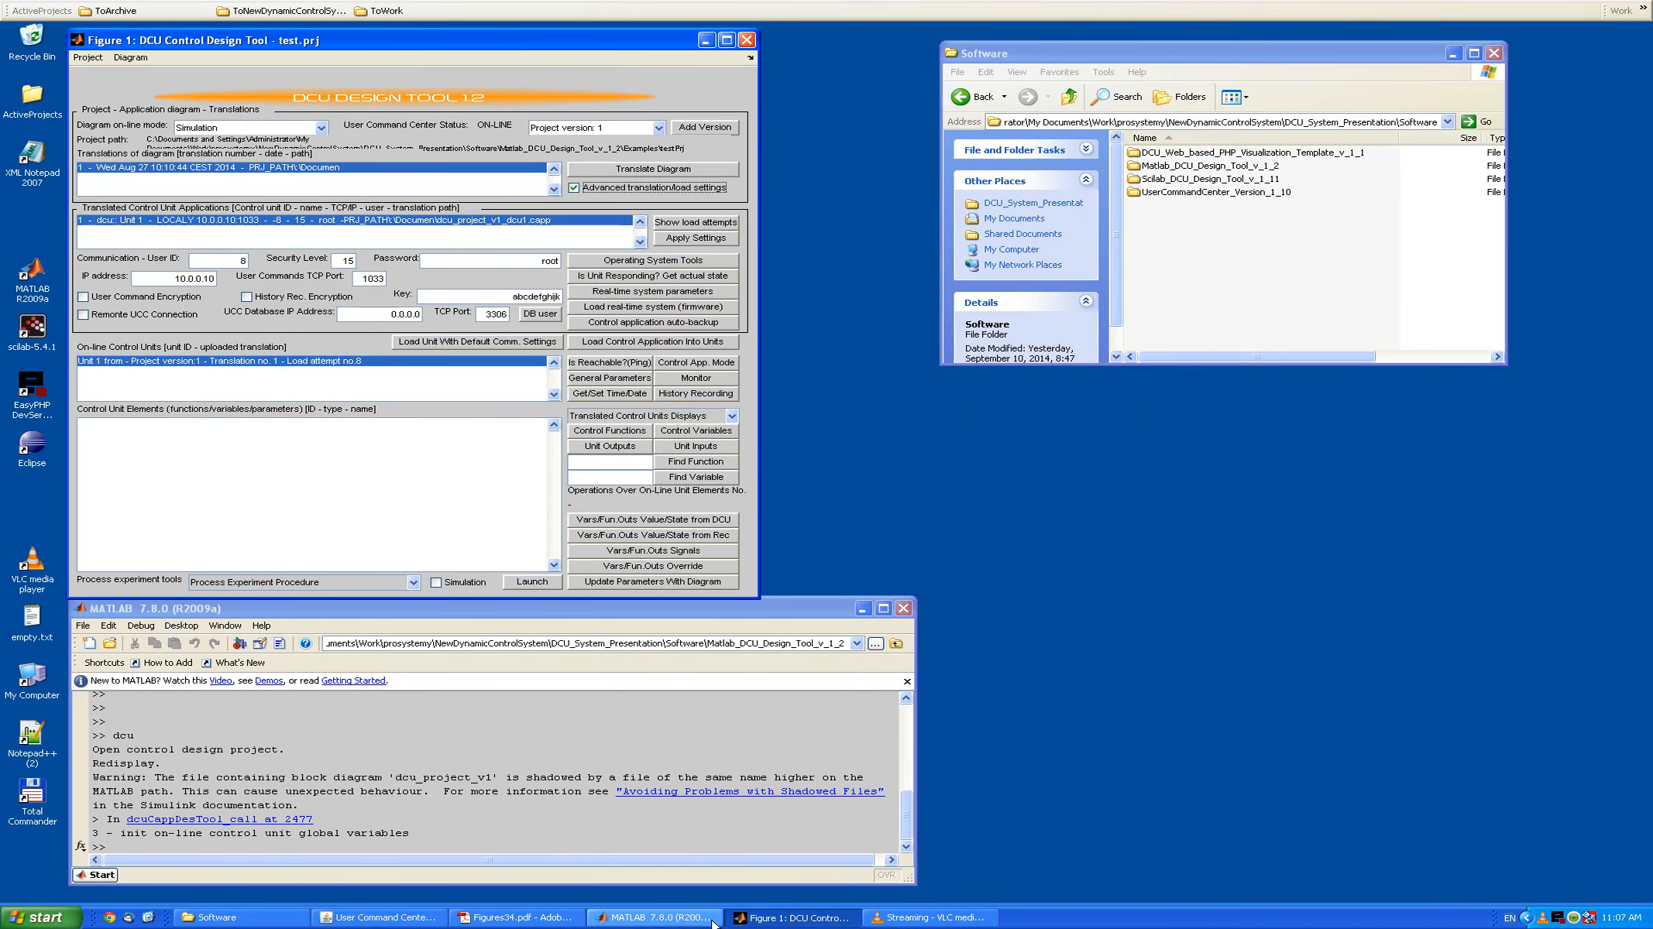
# - Switch to Figures34.pdf in Adobe Reader, examine the control application and process experiment diagrams, and minimize the document
pyautogui.click(515, 918)
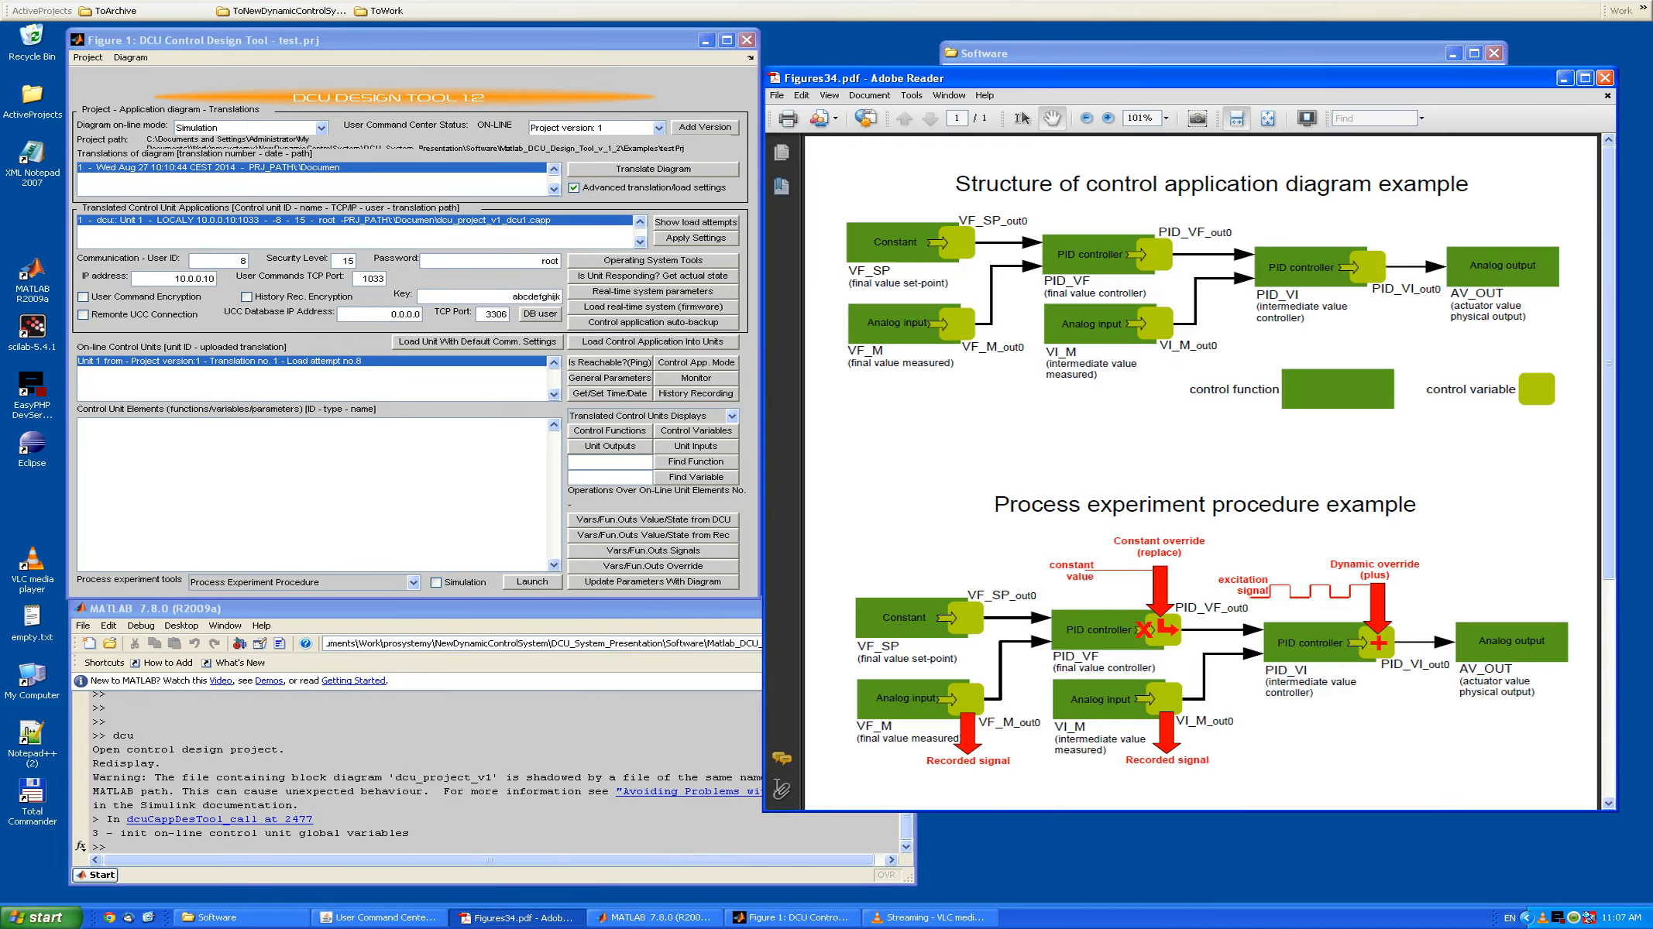
pyautogui.moveTo(1237, 77); pyautogui.dragTo(976, 69)
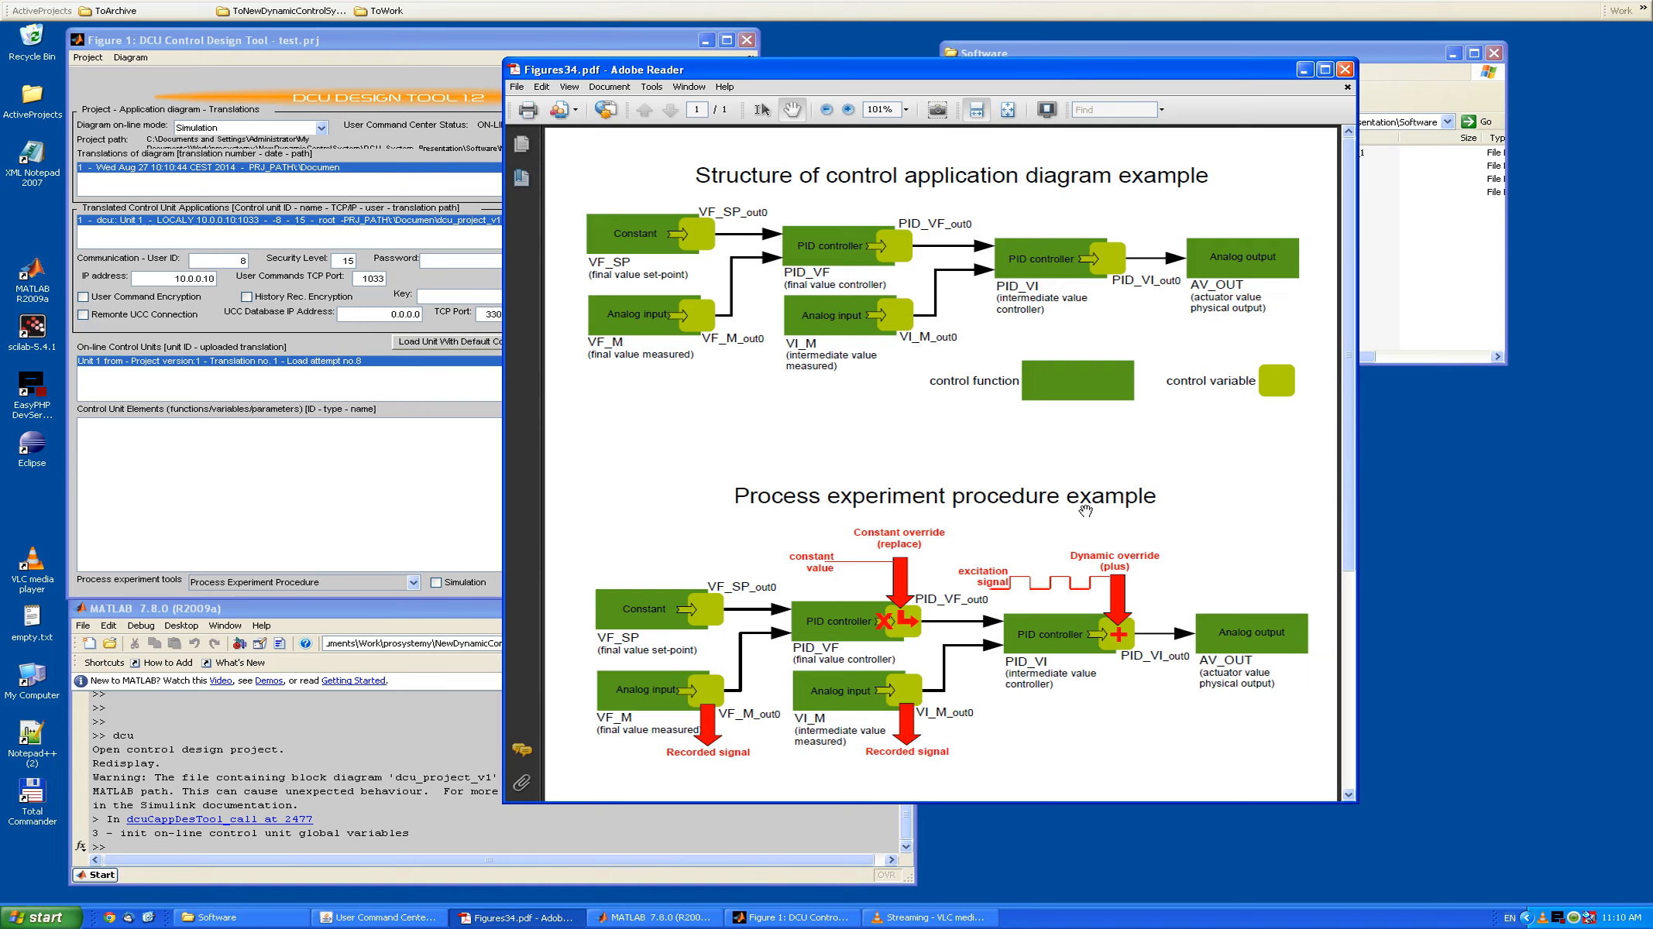
pyautogui.click(1300, 69)
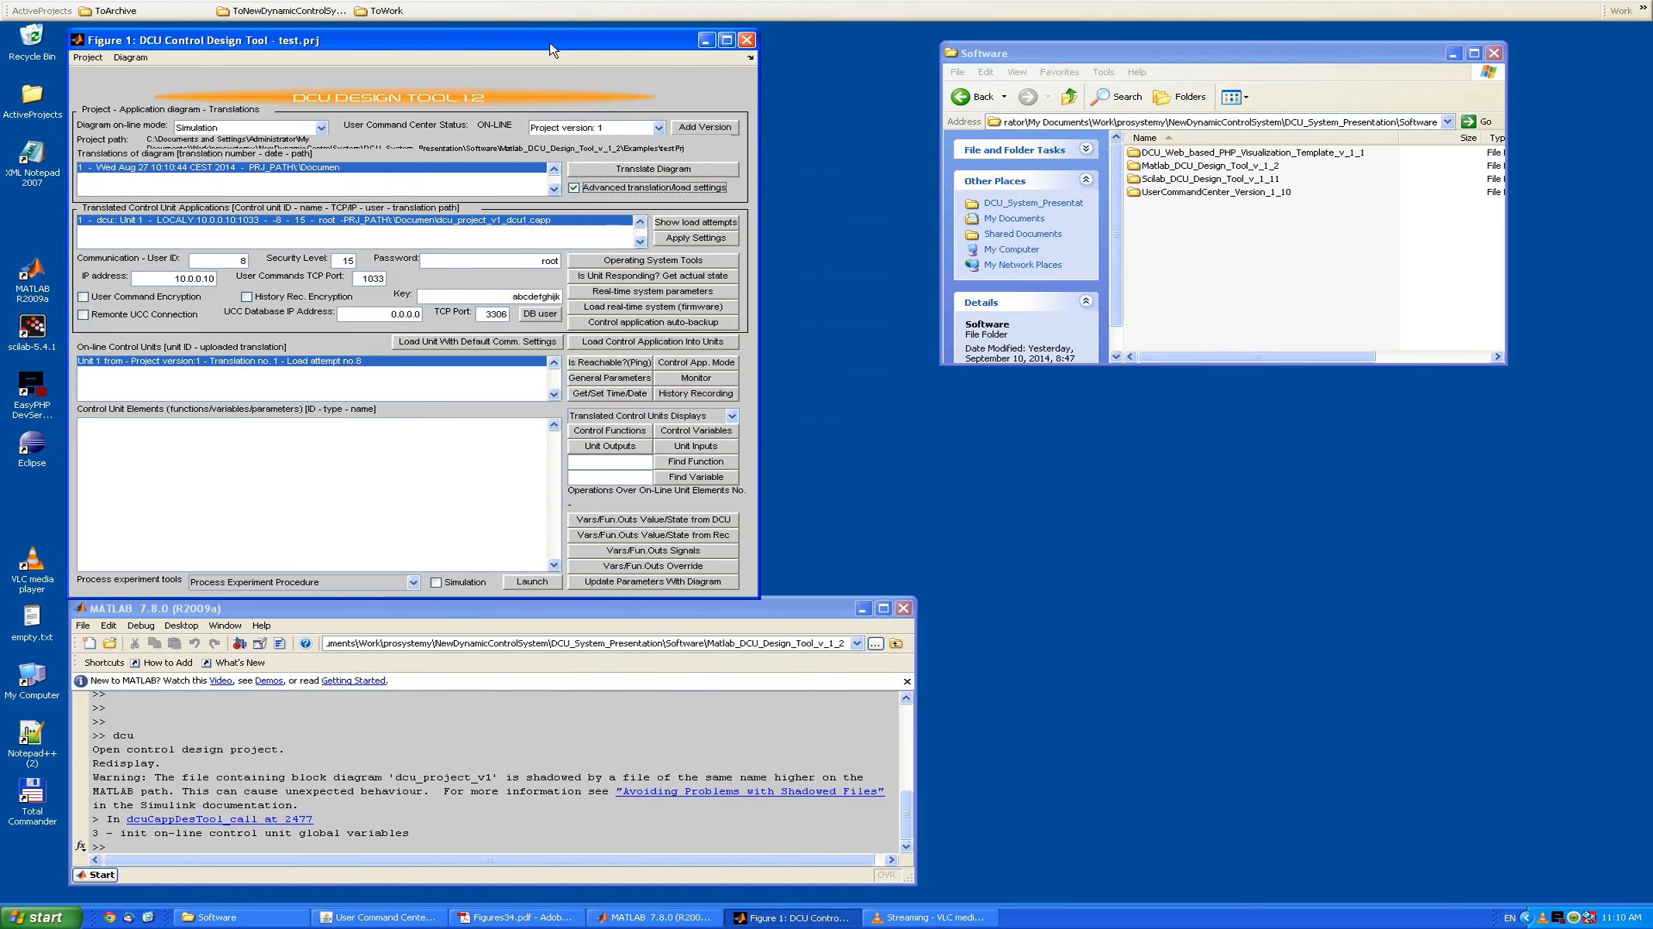
# - List the control variables of on-line Unit 1 and select variable 3, 2-in multisig.operator_out0
pyautogui.click(279, 364)
pyautogui.click(696, 431)
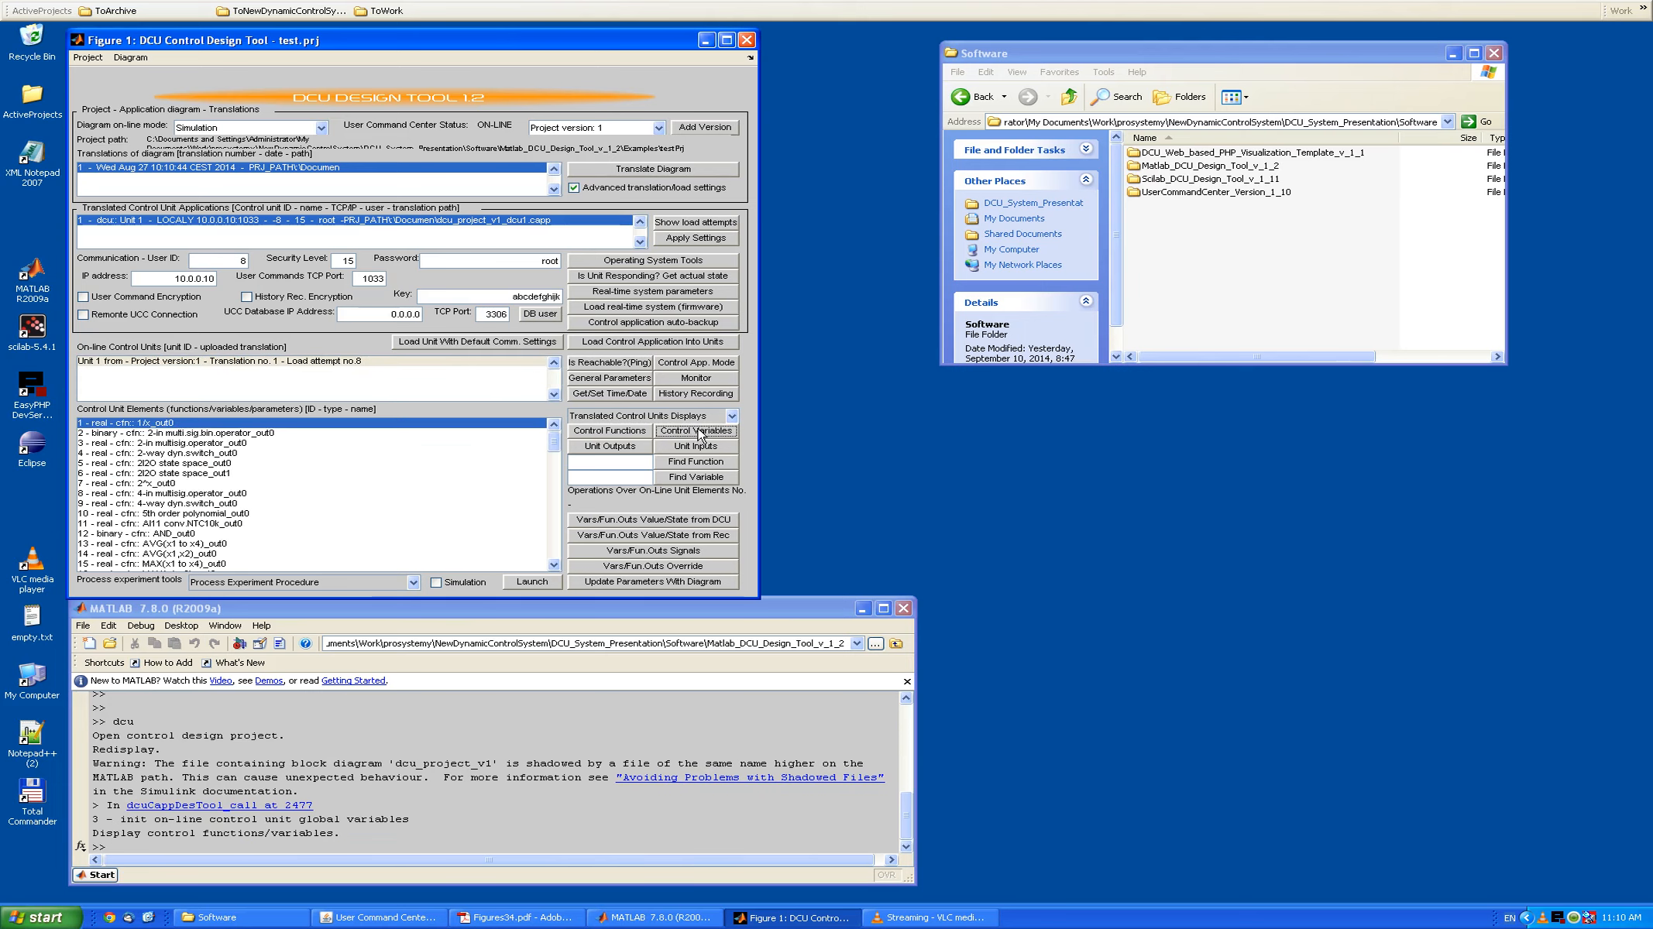
pyautogui.click(245, 443)
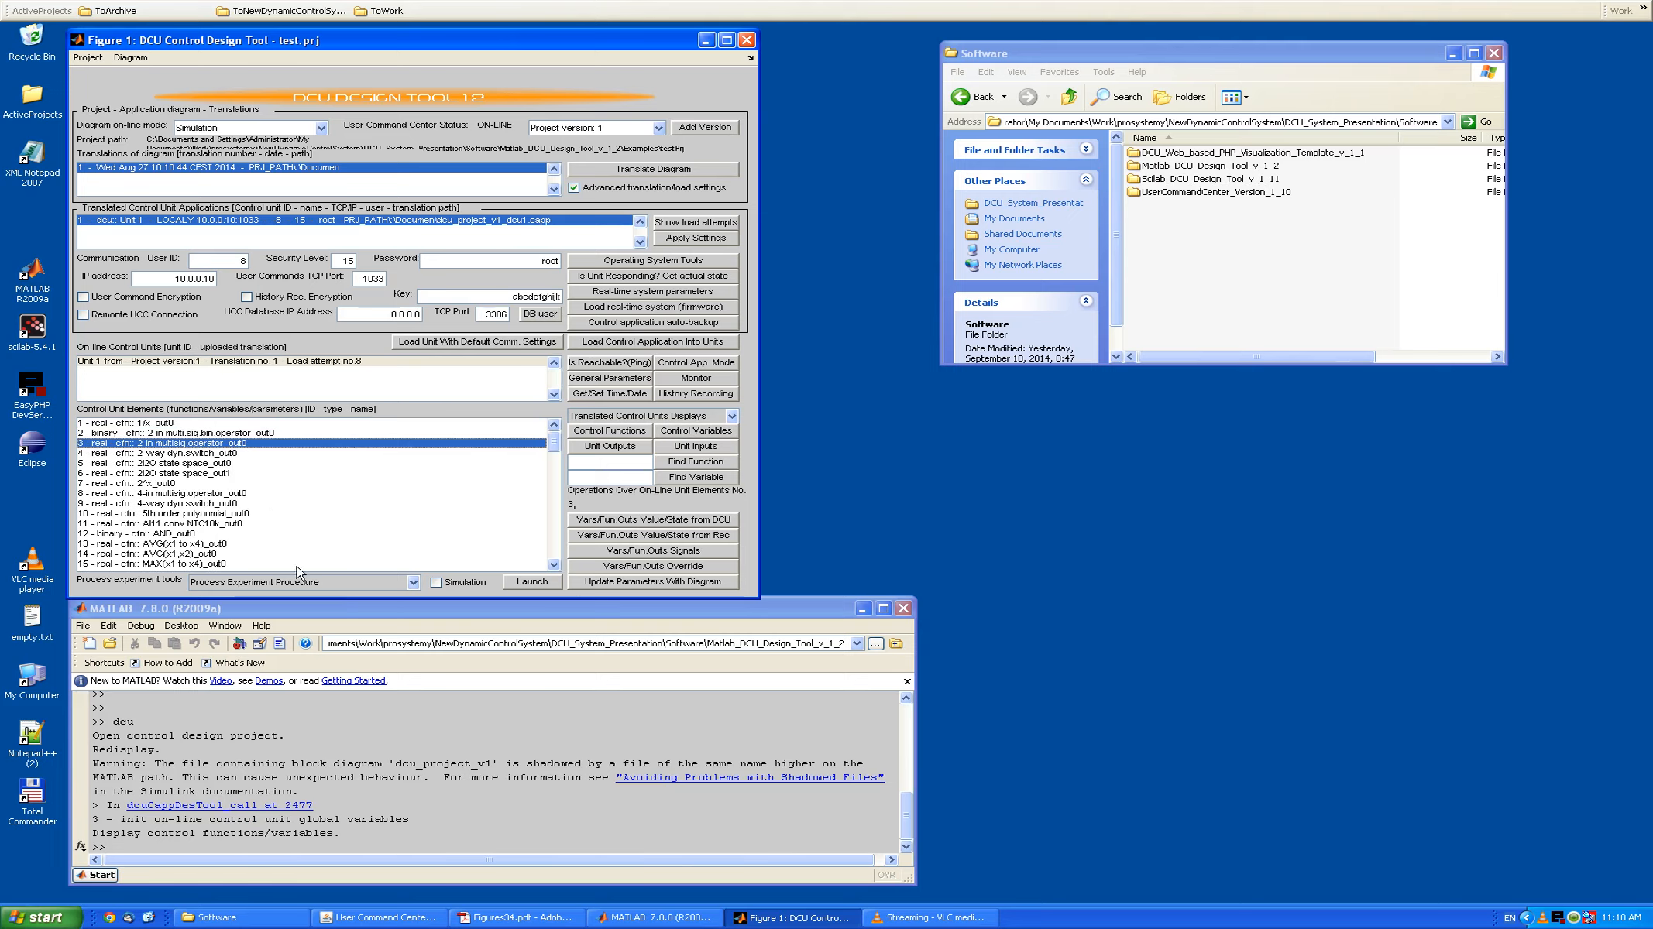
# - Launch the Process Experiment Procedure in simulation mode, dismiss its description, and move the specification window clear of the design tool
pyautogui.click(413, 583)
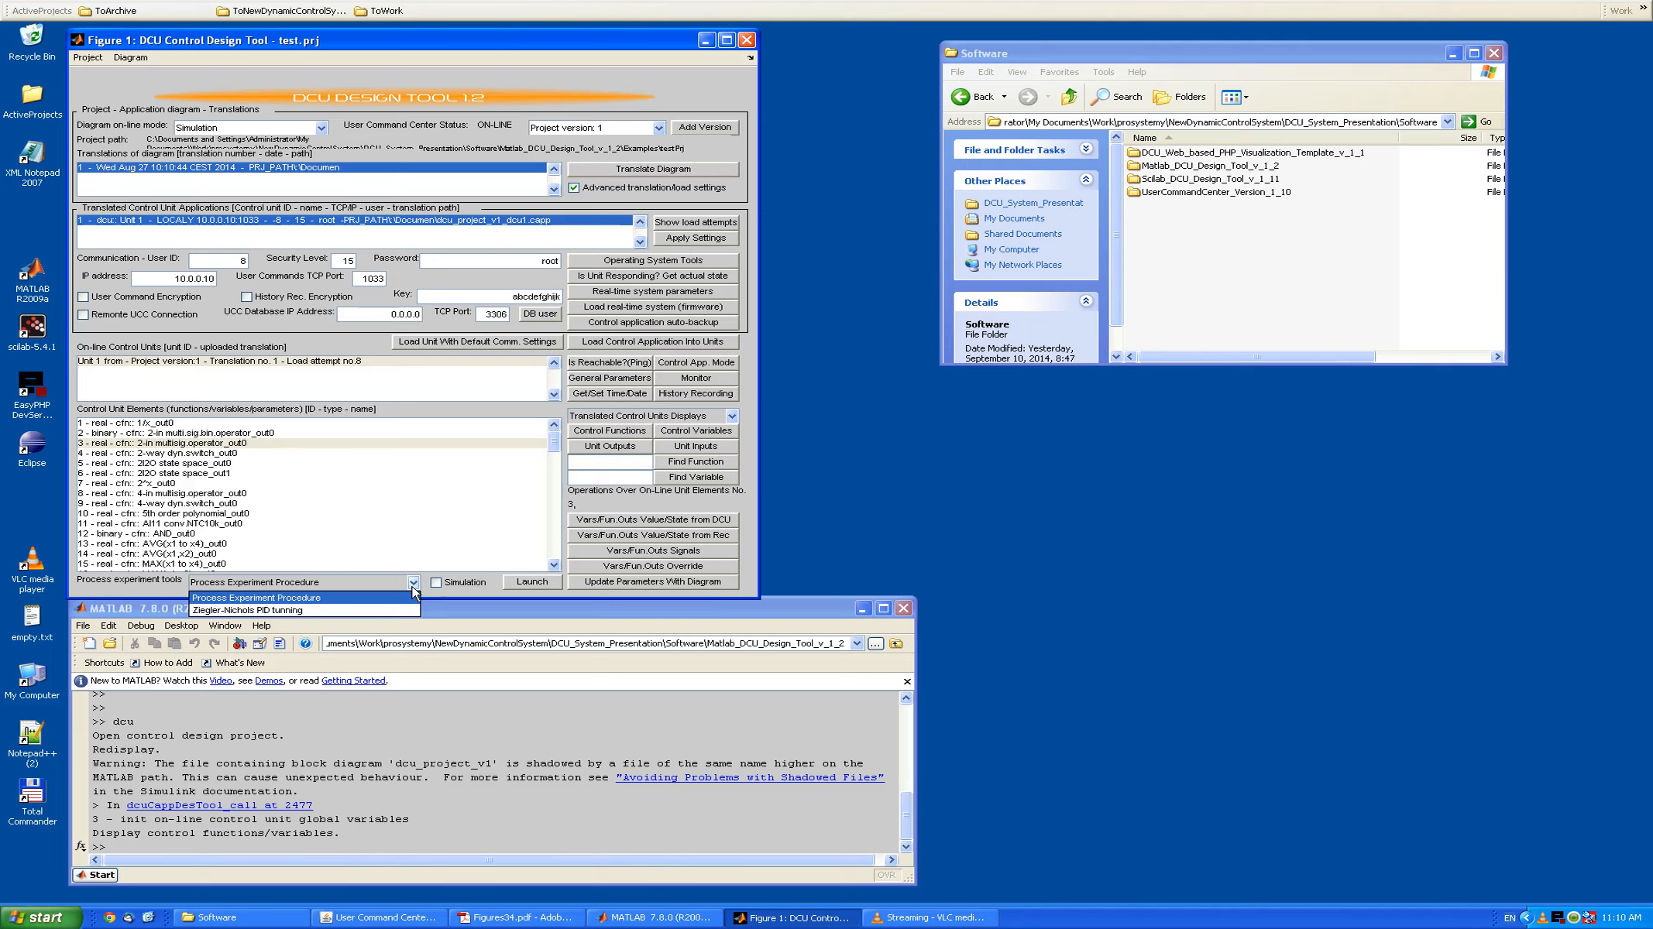
pyautogui.click(341, 598)
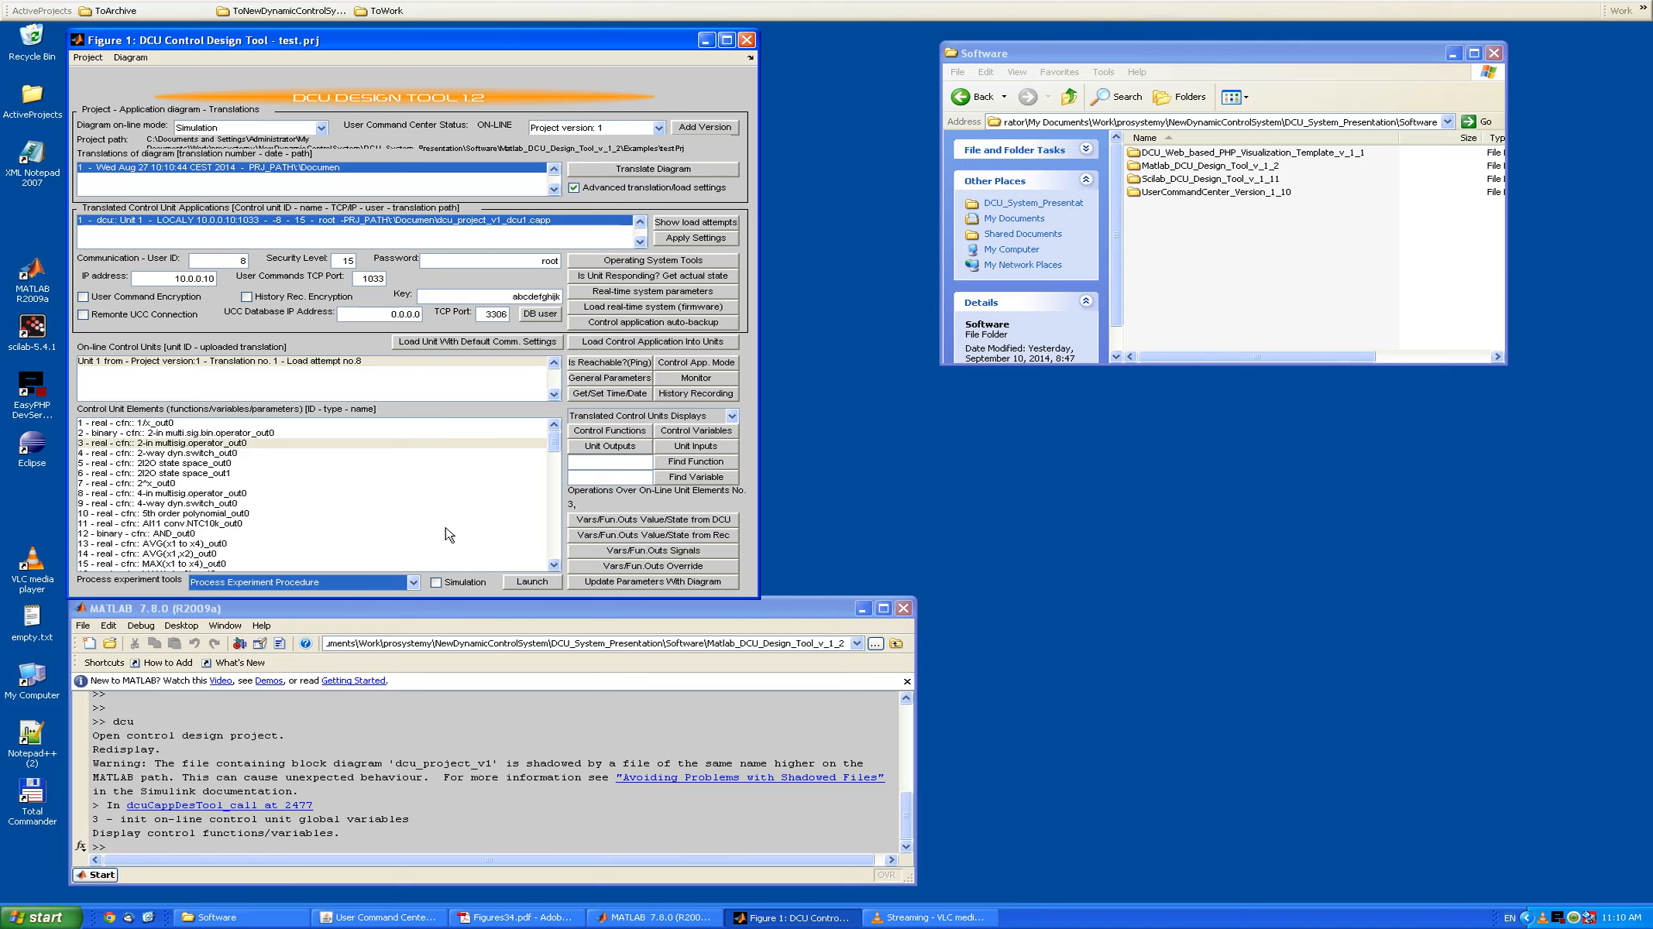
pyautogui.click(474, 587)
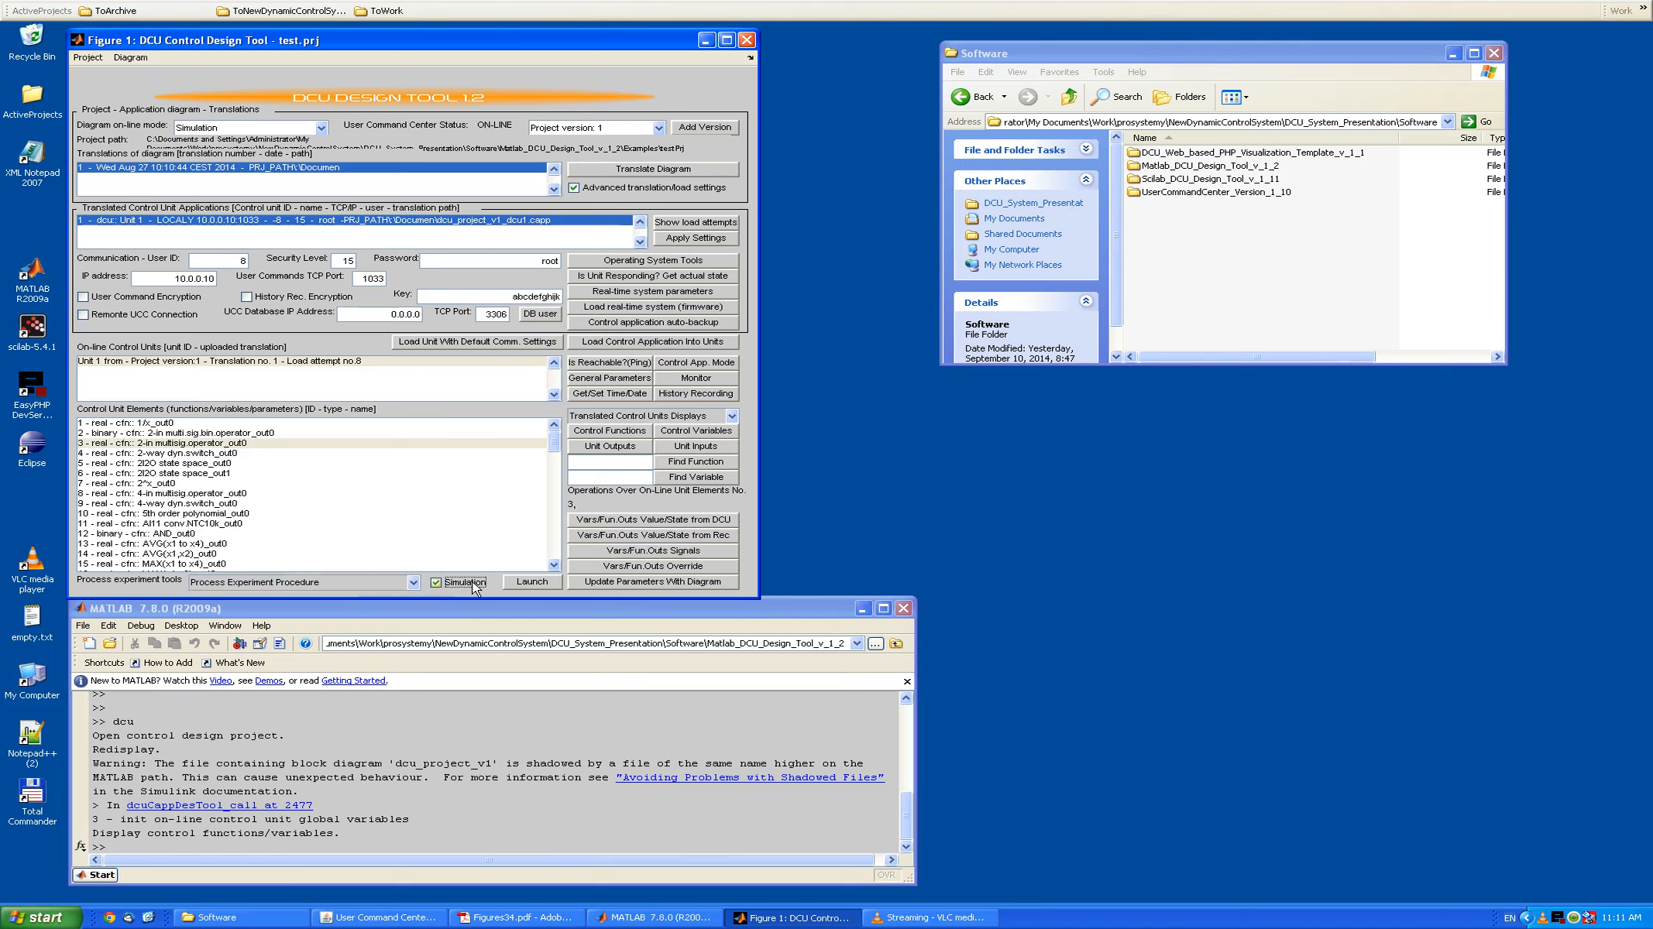
pyautogui.click(536, 582)
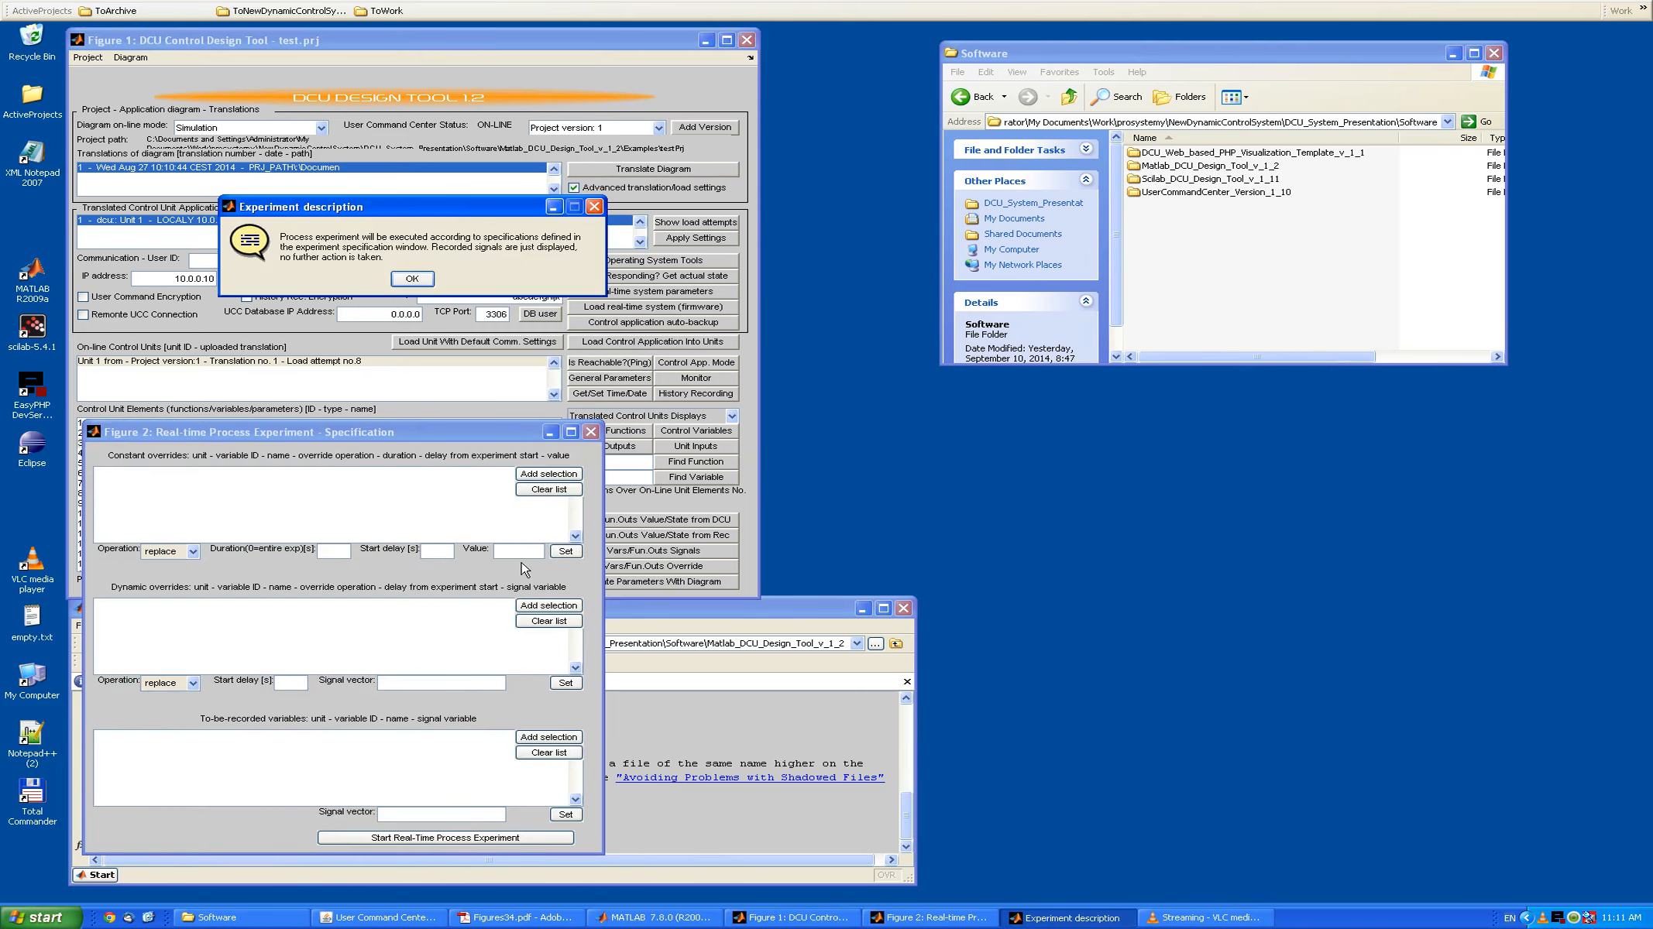
pyautogui.moveTo(449, 209); pyautogui.dragTo(543, 366)
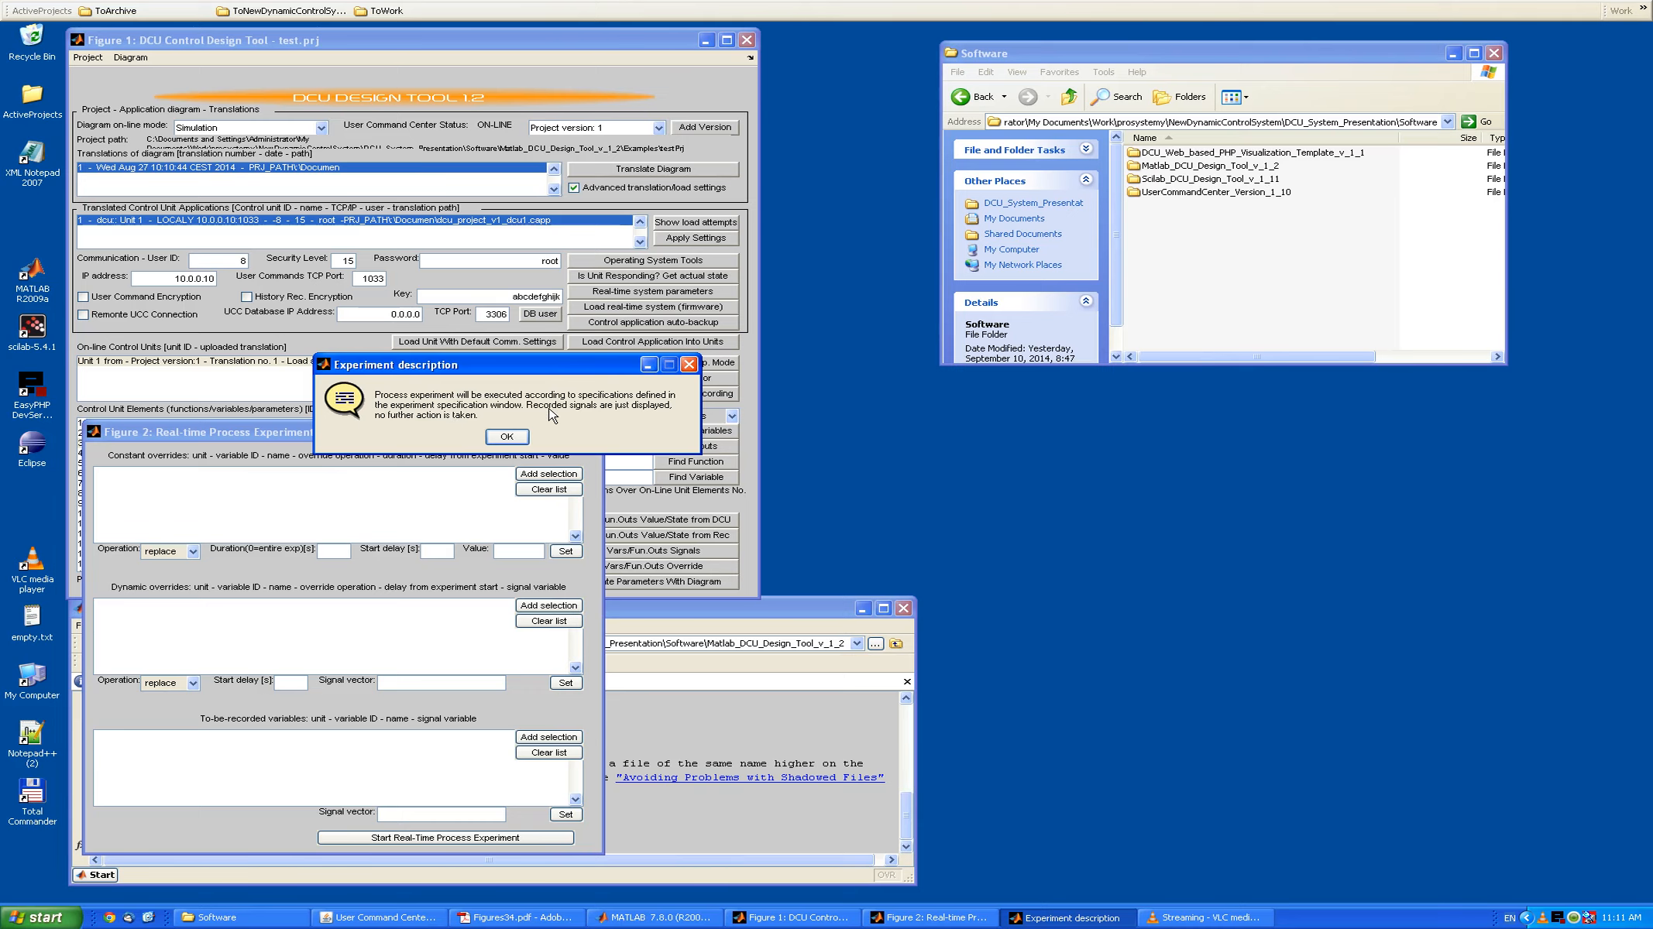
pyautogui.click(506, 438)
pyautogui.moveTo(441, 437); pyautogui.dragTo(1127, 154)
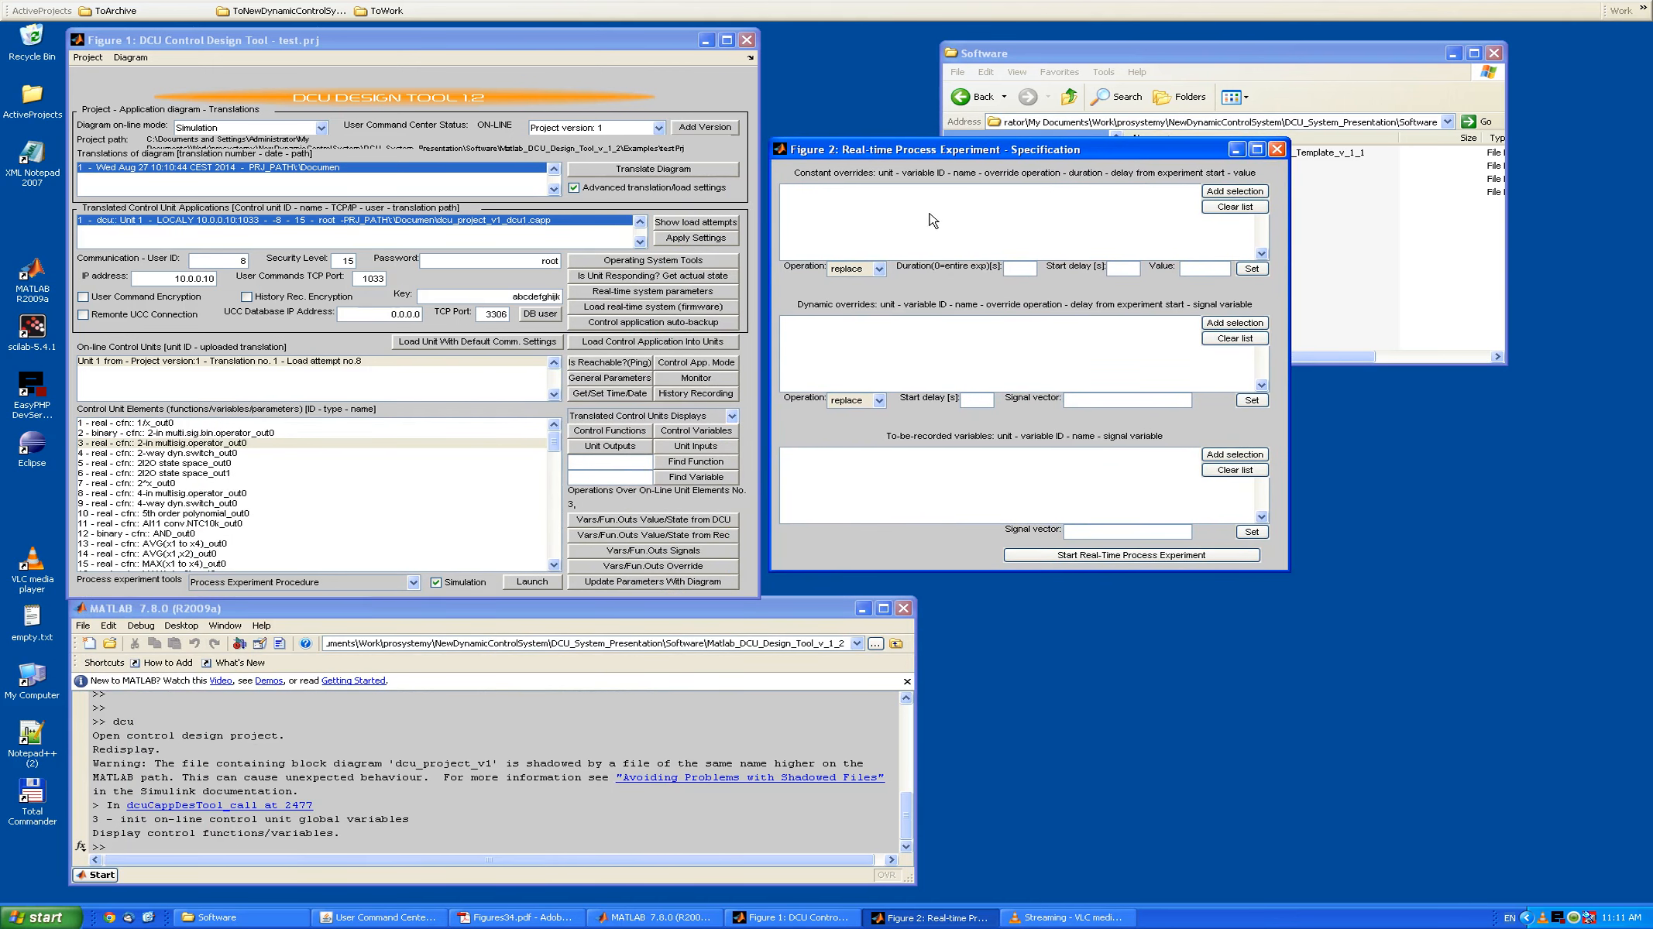
# - Add variable 4, 2-way dyn.switch_out0, to the constant overrides and select its entry to show the override settings
pyautogui.click(173, 454)
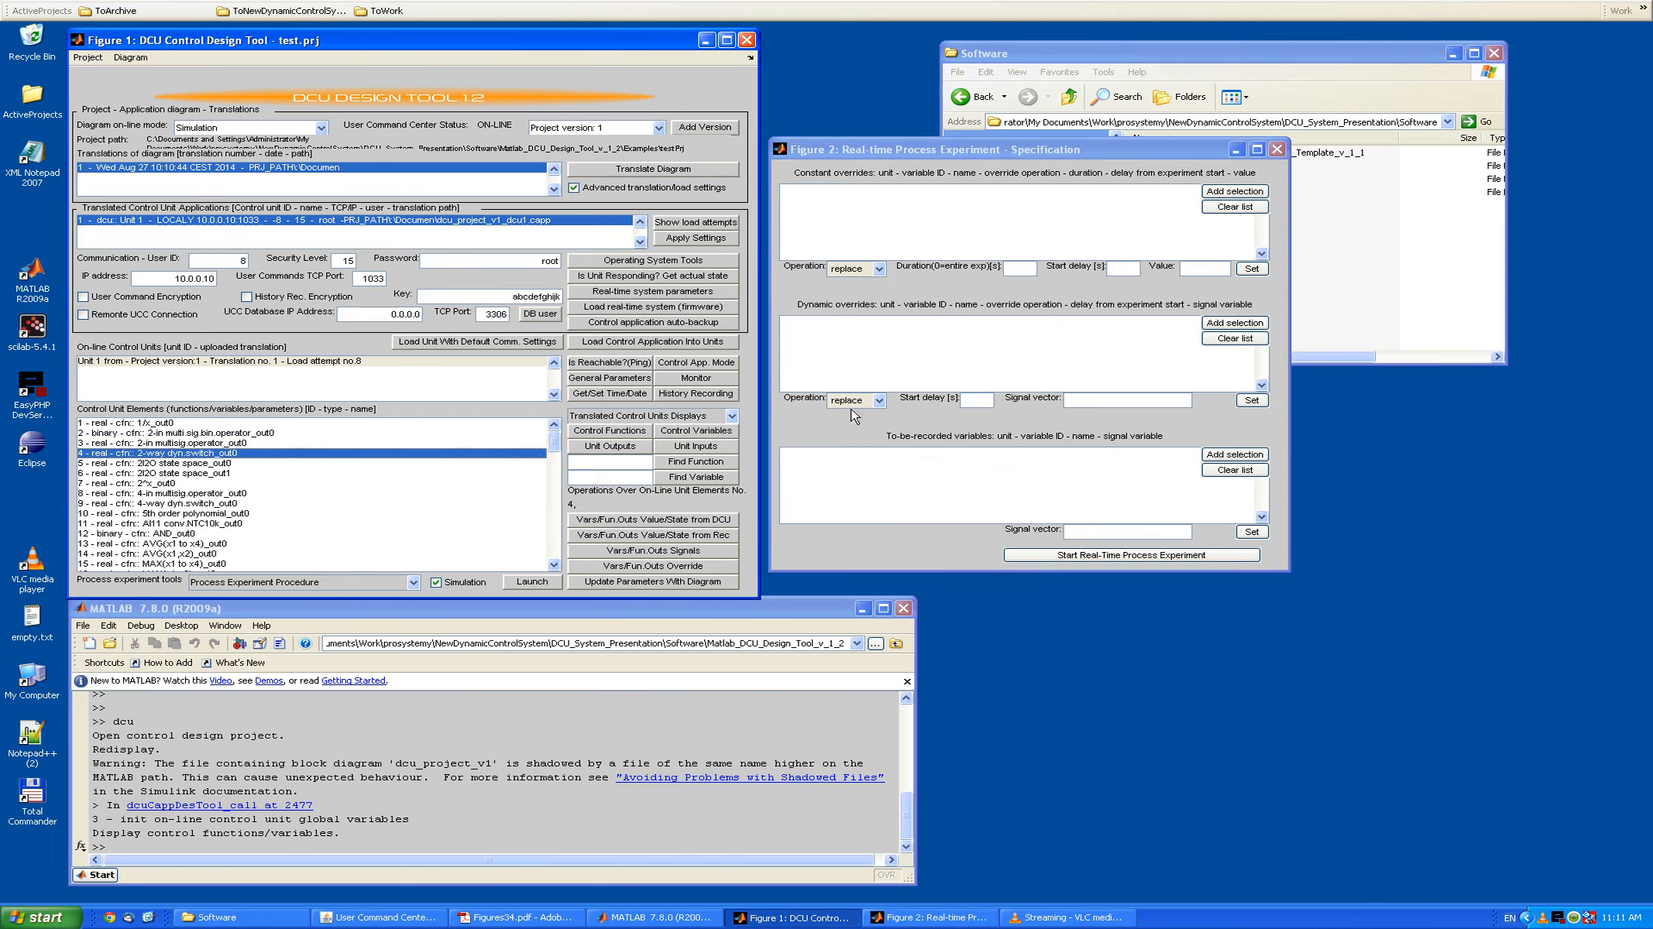
pyautogui.click(1244, 192)
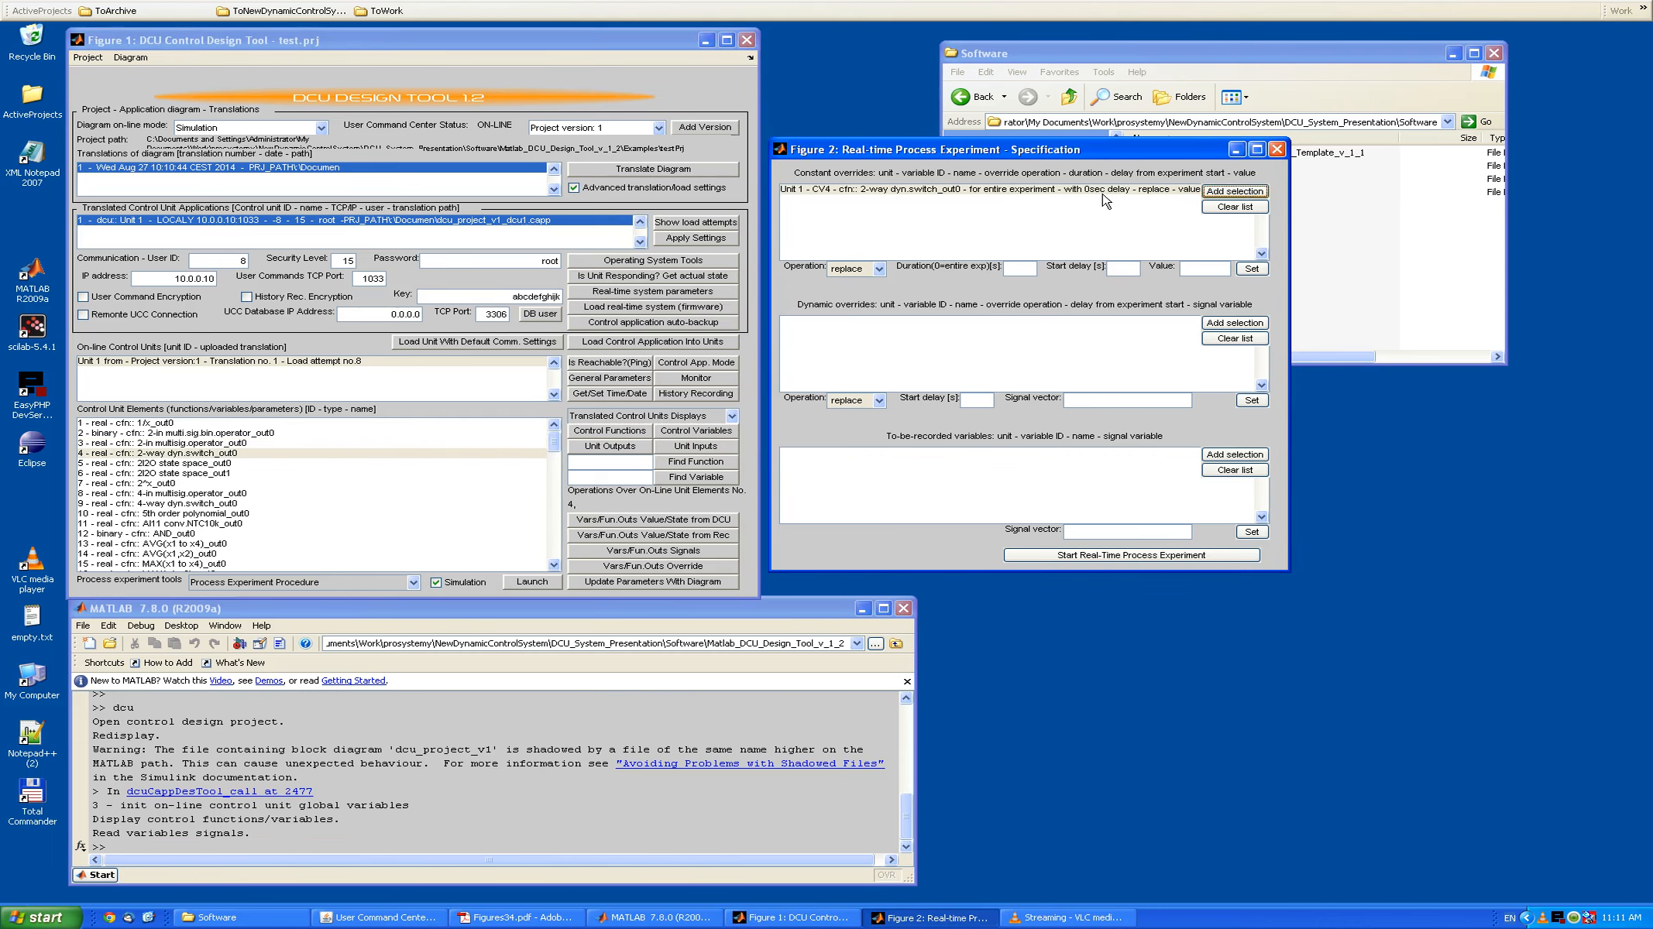
pyautogui.click(1095, 189)
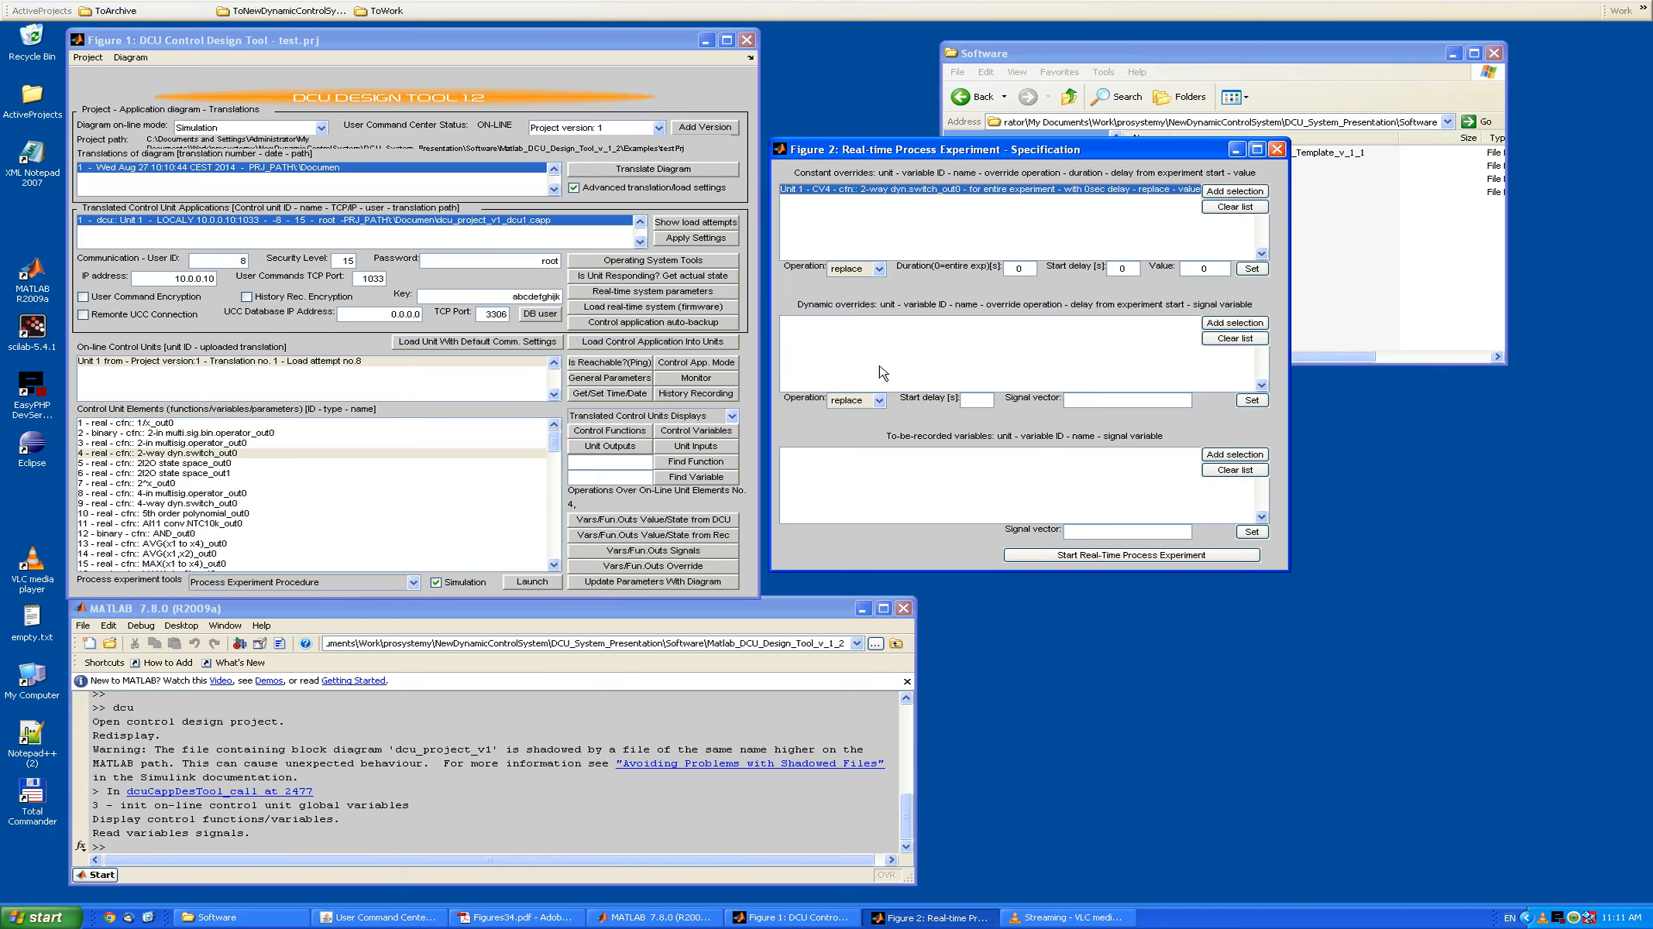
# - Add variable 5, 2I2O state space_out0, to both the dynamic overrides and the to-be-recorded variables
pyautogui.click(221, 463)
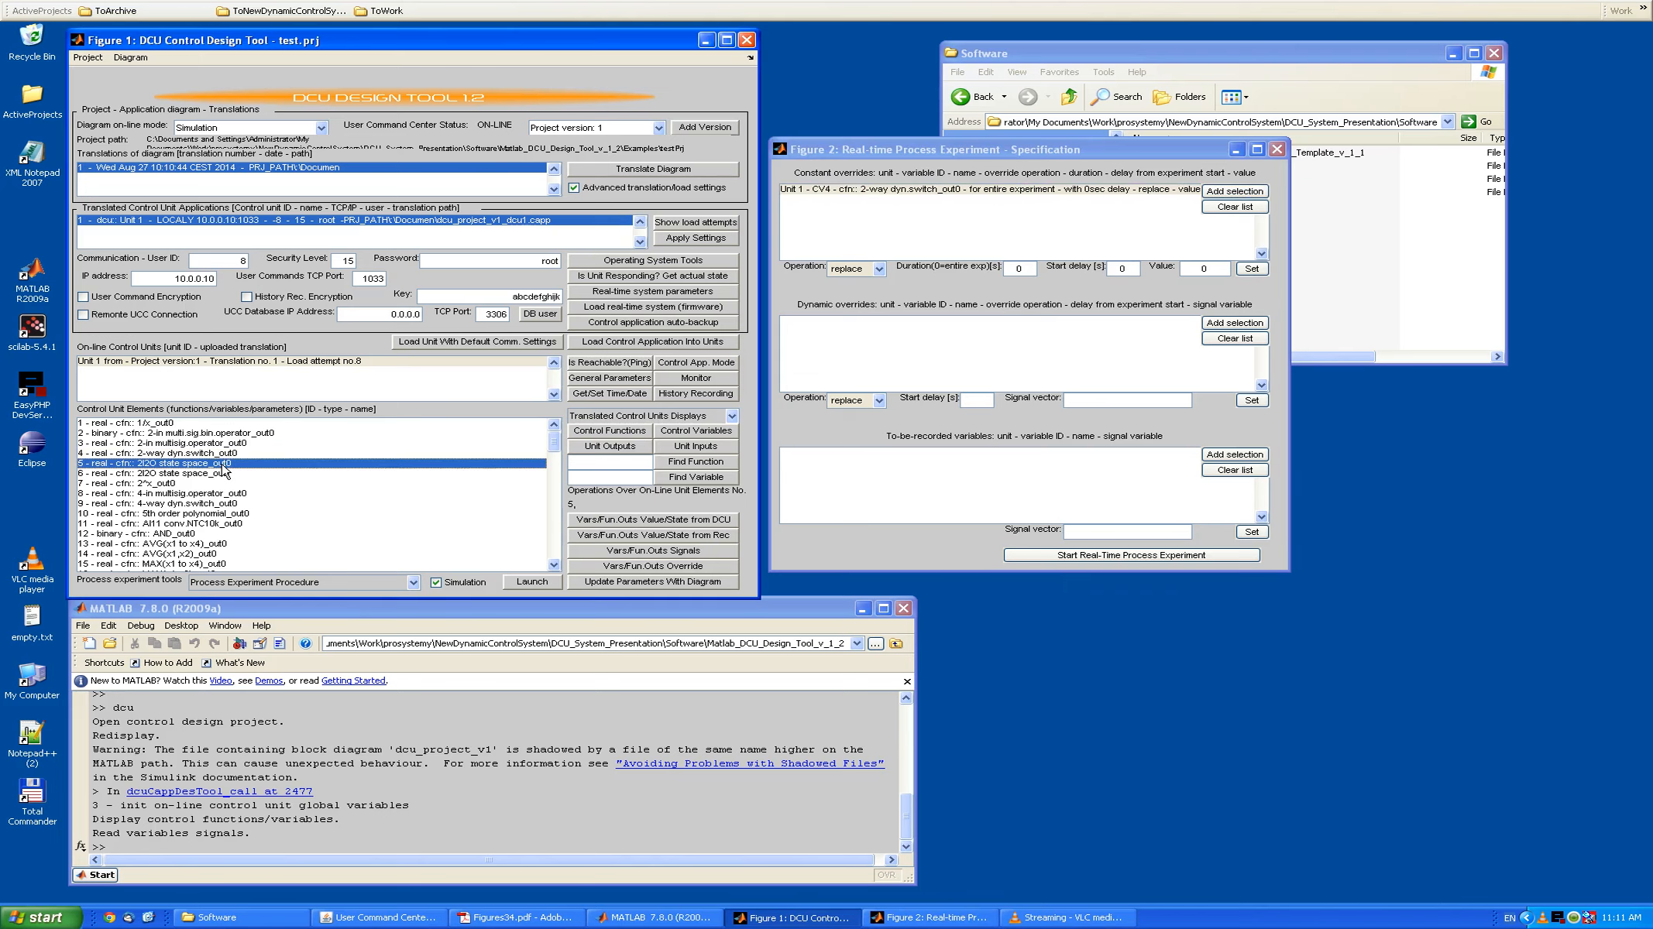
pyautogui.click(1227, 321)
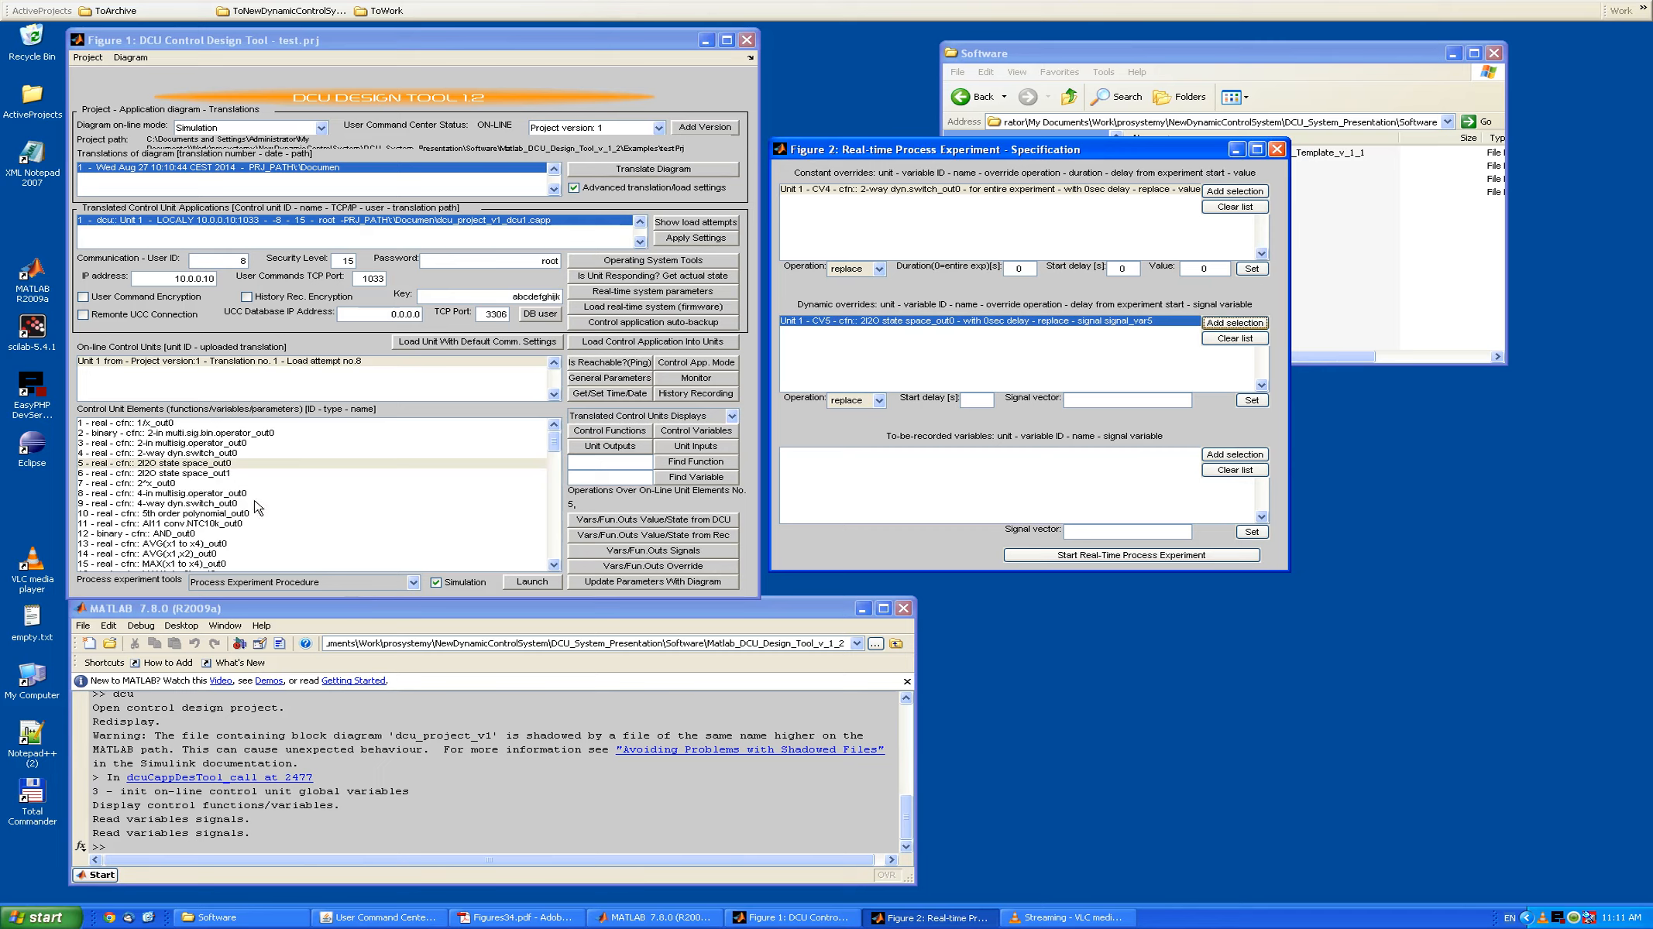
pyautogui.click(207, 465)
pyautogui.click(1235, 454)
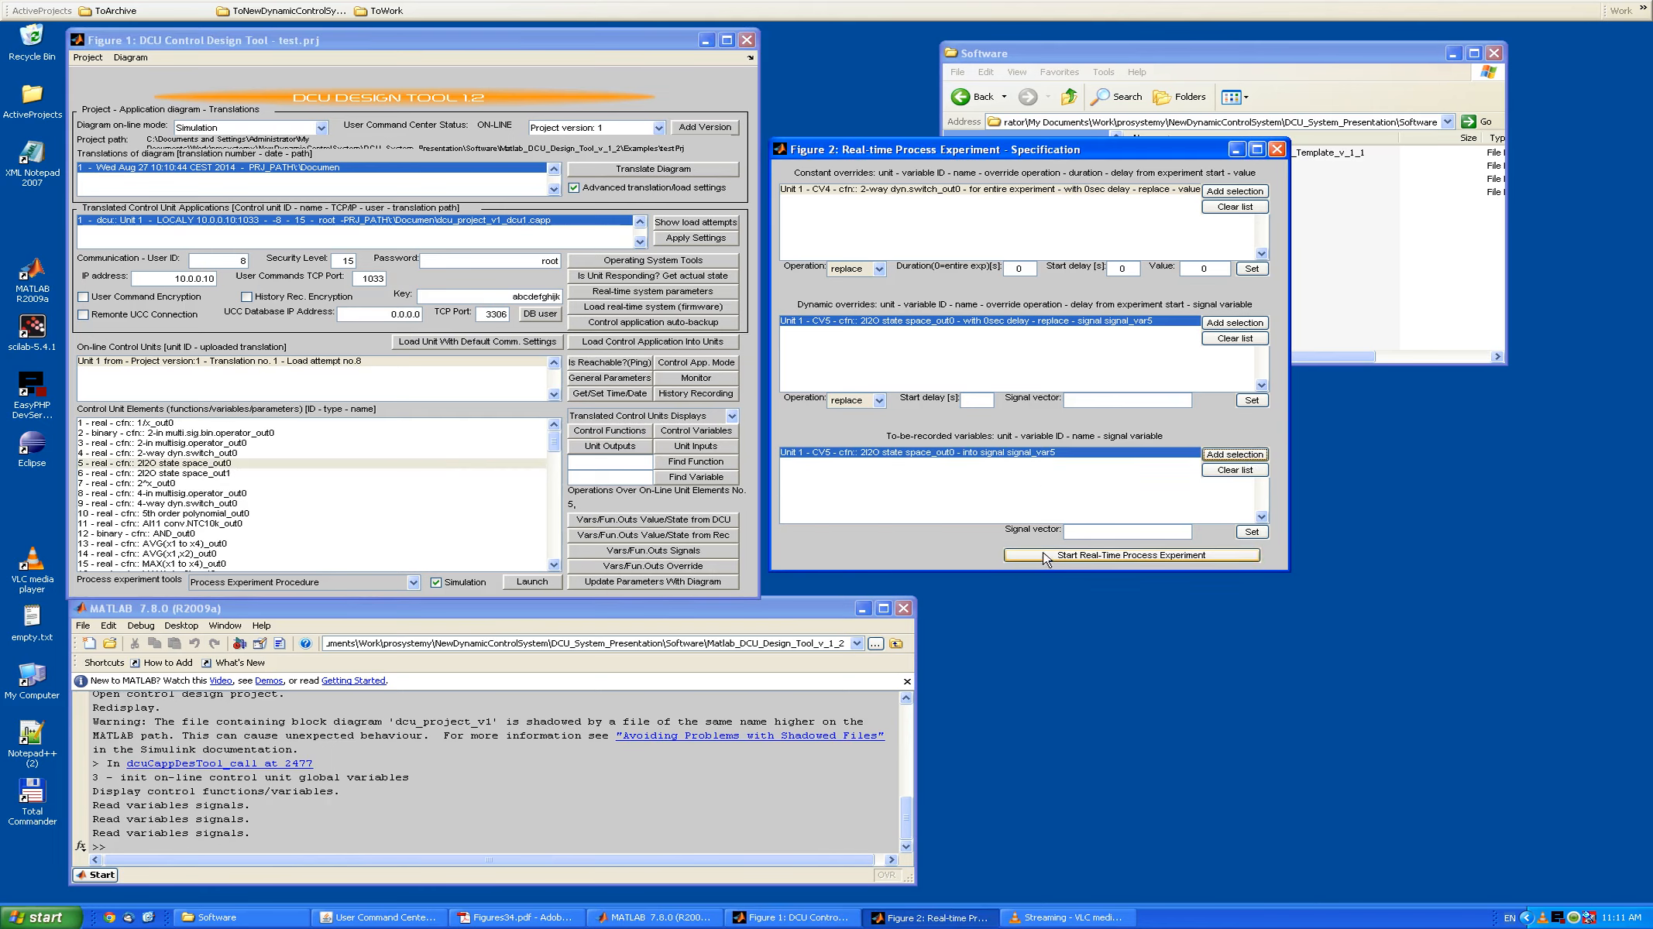
# - Review the override value, start delay and signal vector settings of the constant override, dynamic override and to-be-recorded entries
pyautogui.click(1029, 457)
pyautogui.click(988, 321)
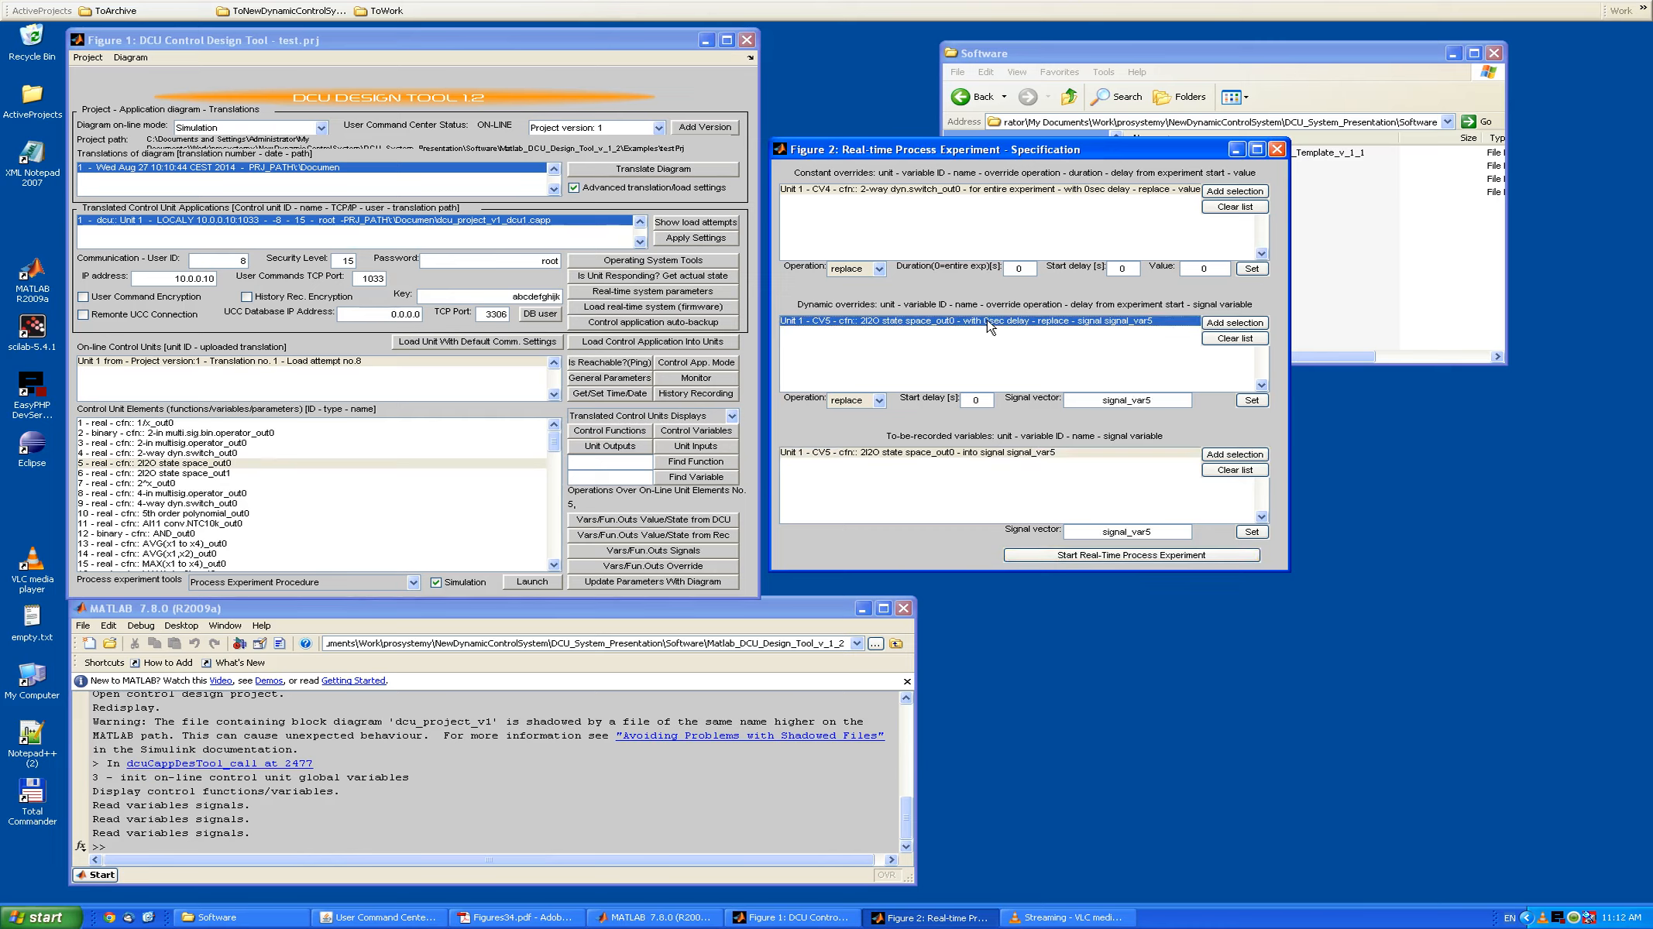
pyautogui.click(960, 189)
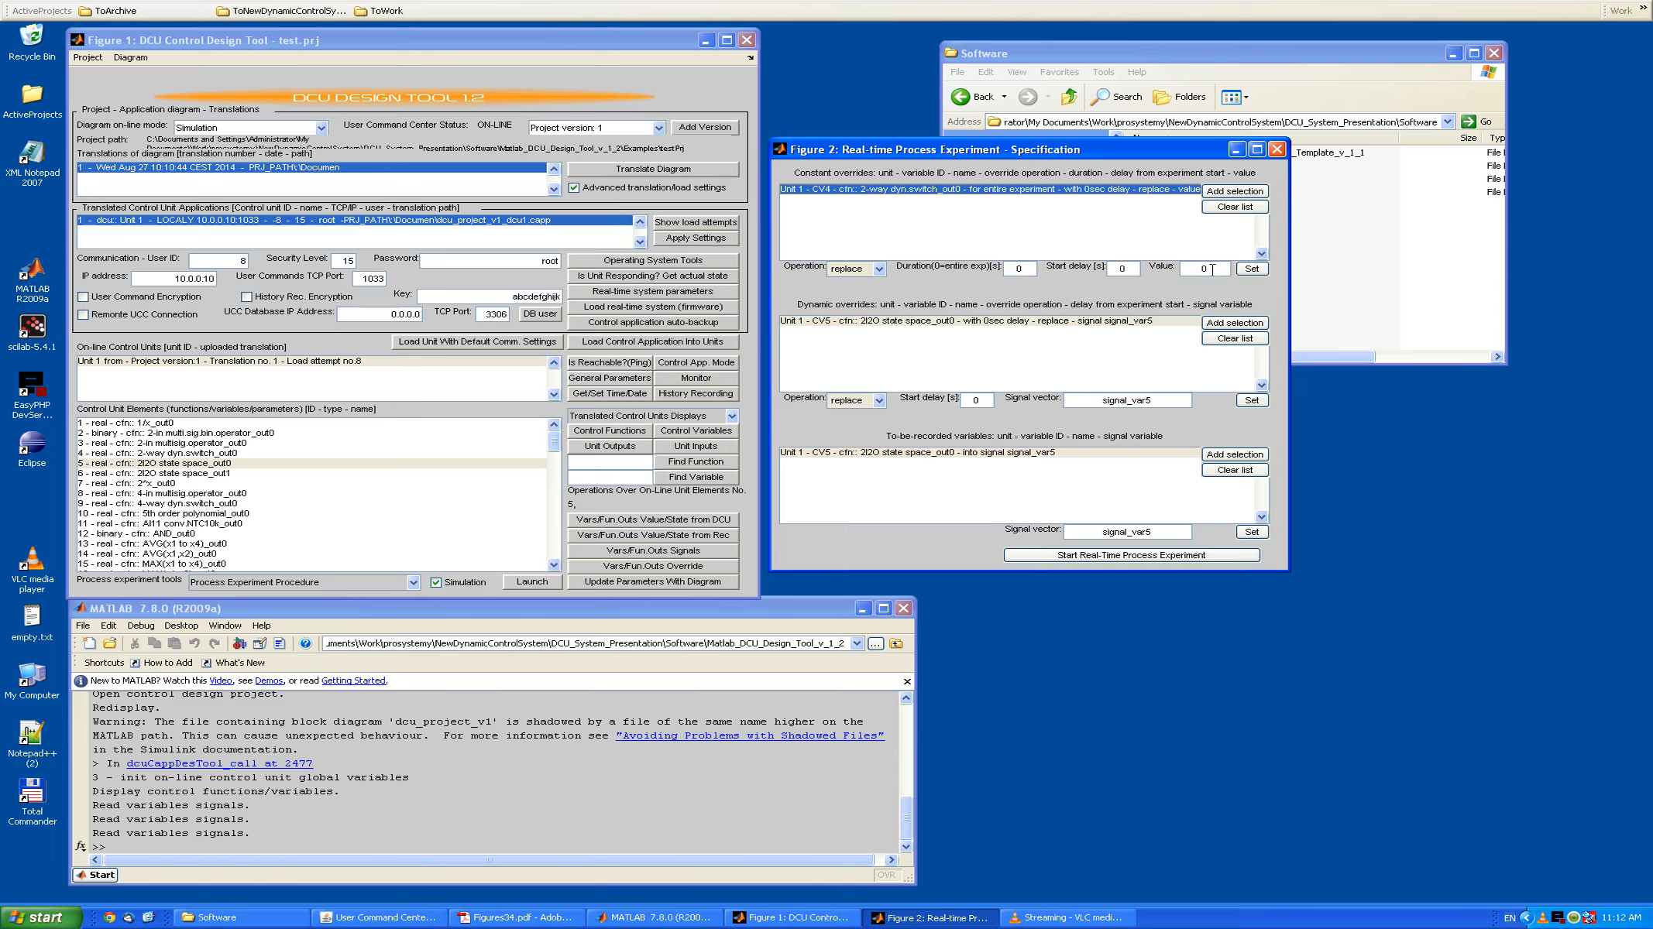
pyautogui.click(1006, 322)
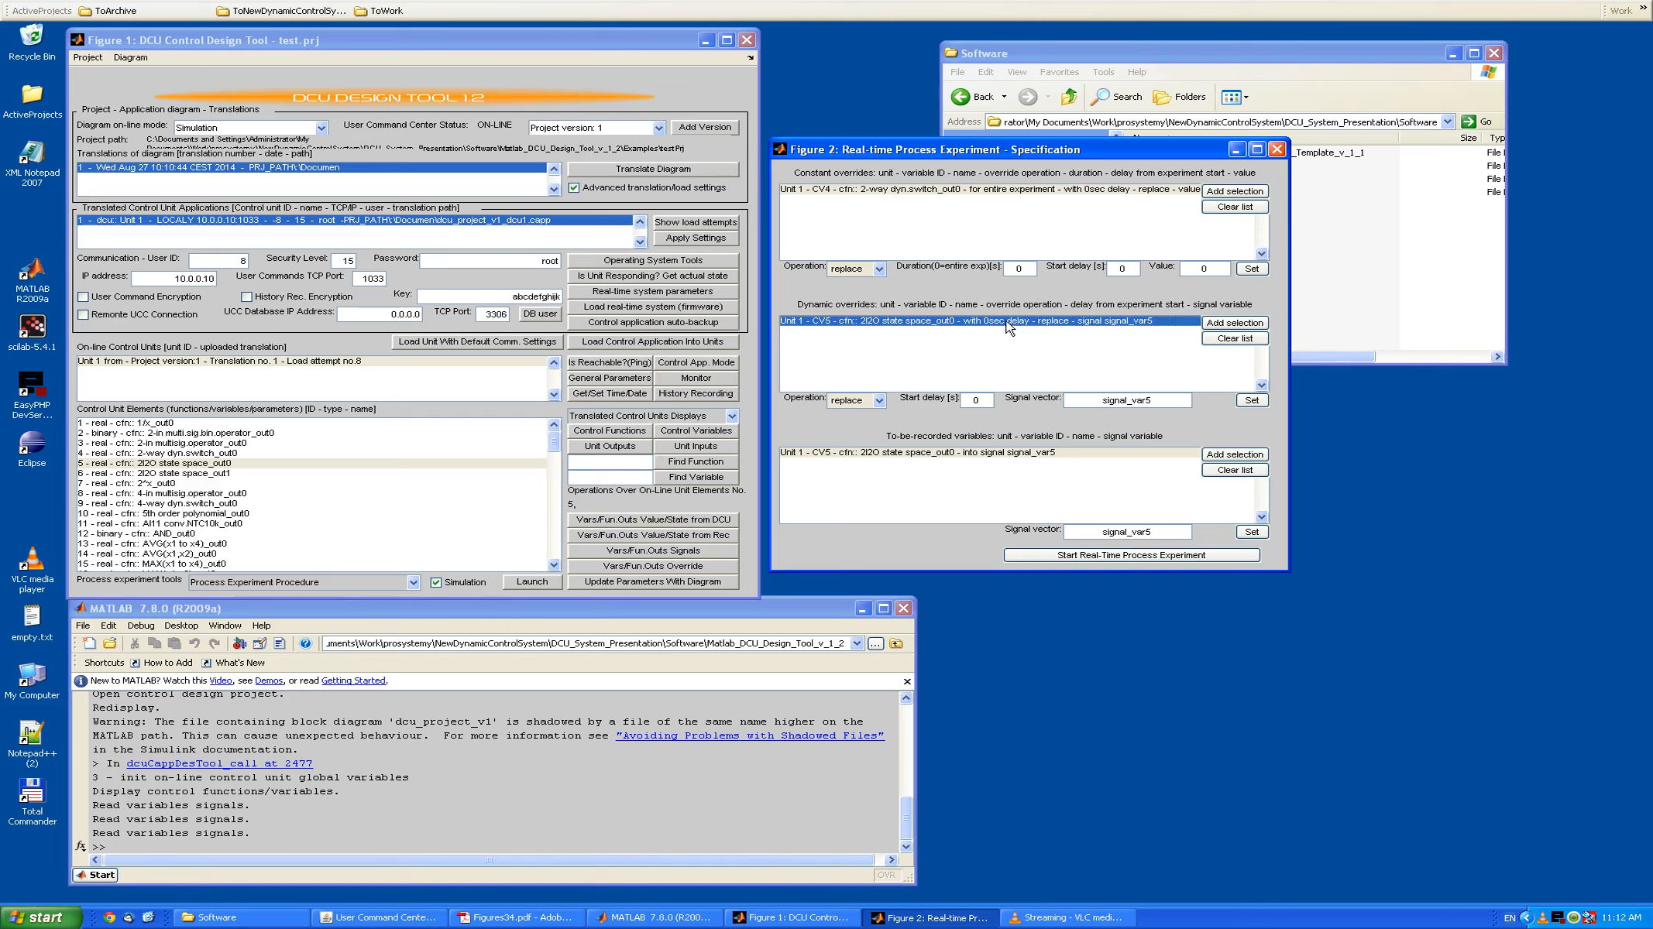
pyautogui.click(979, 401)
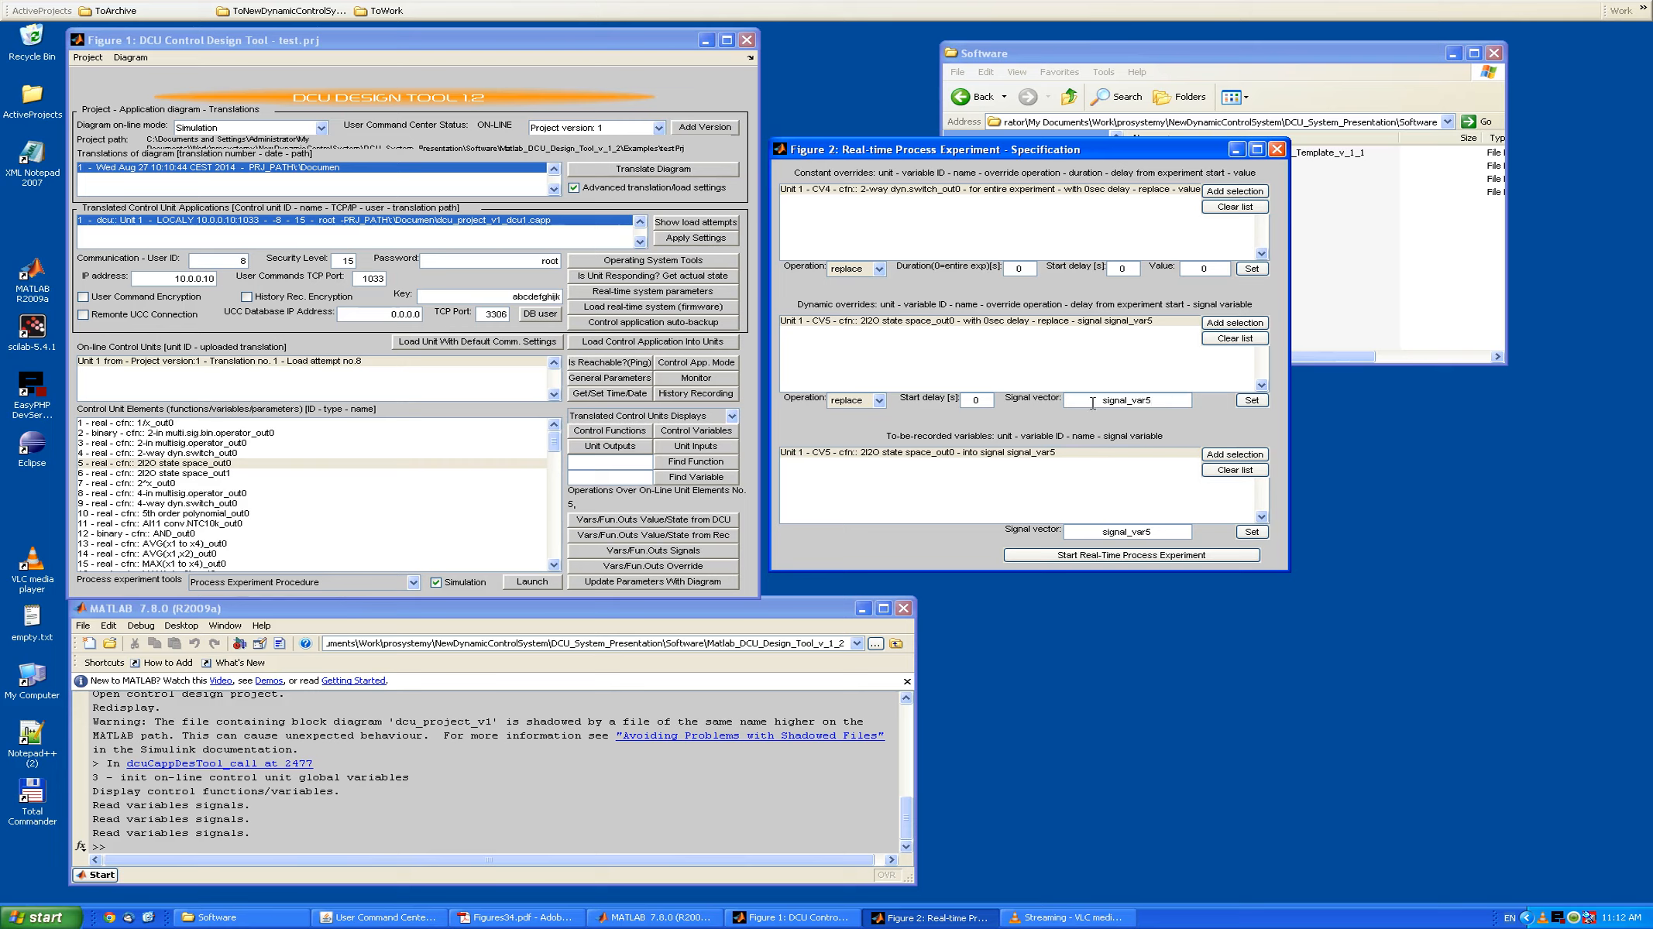
pyautogui.click(1045, 457)
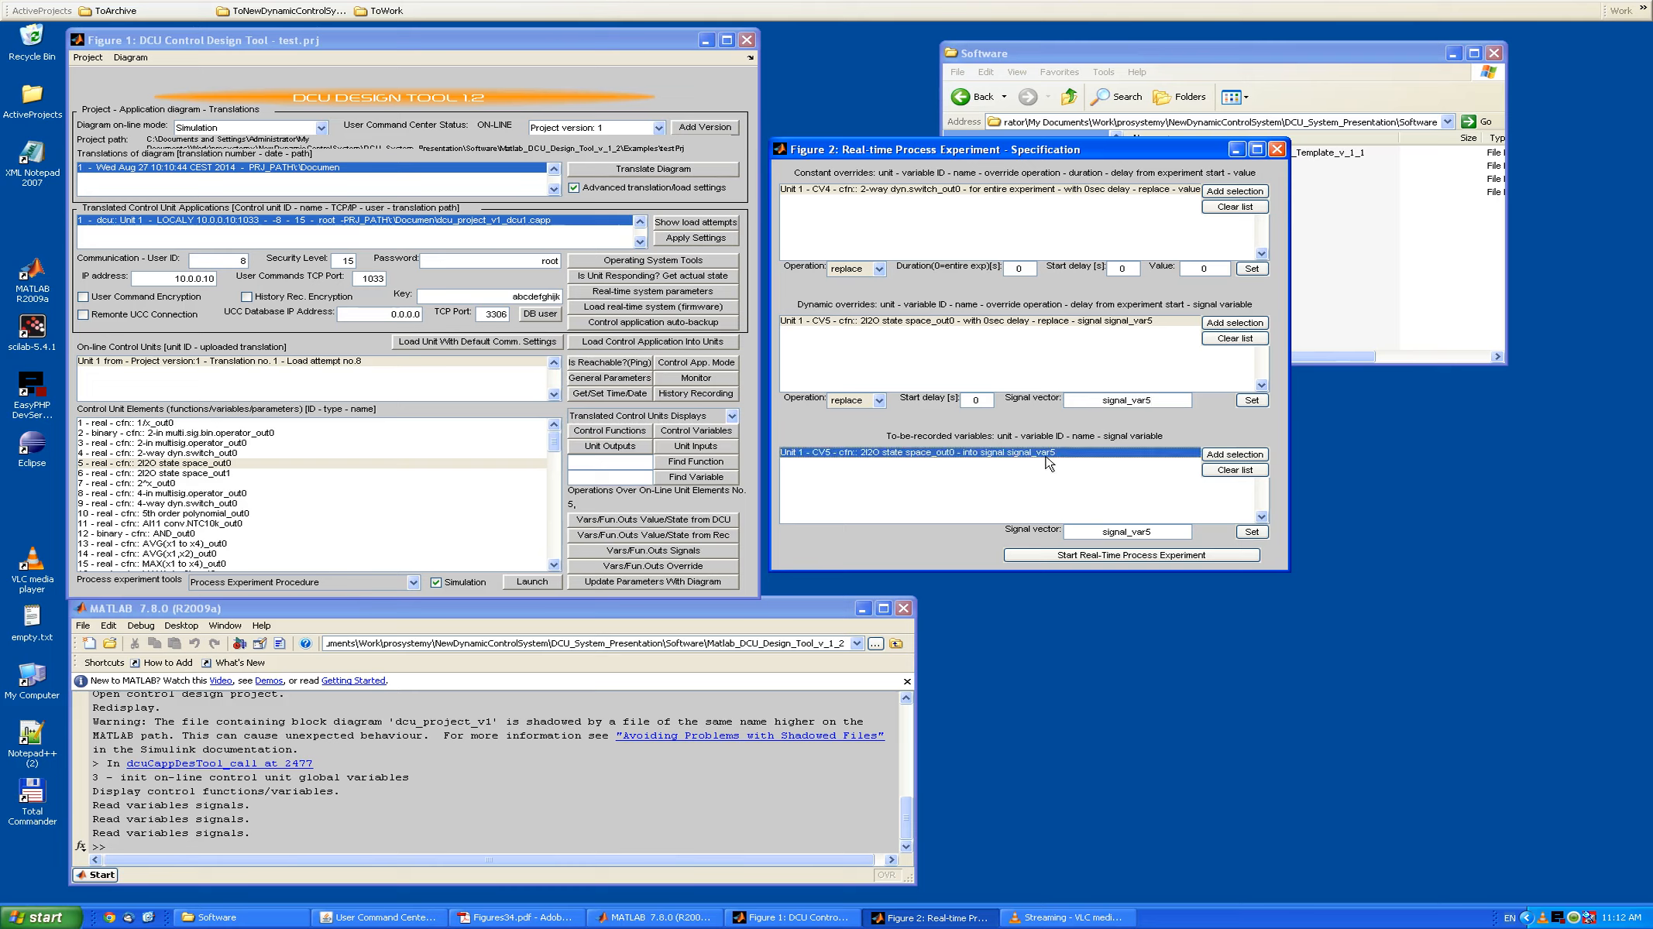
pyautogui.click(1154, 532)
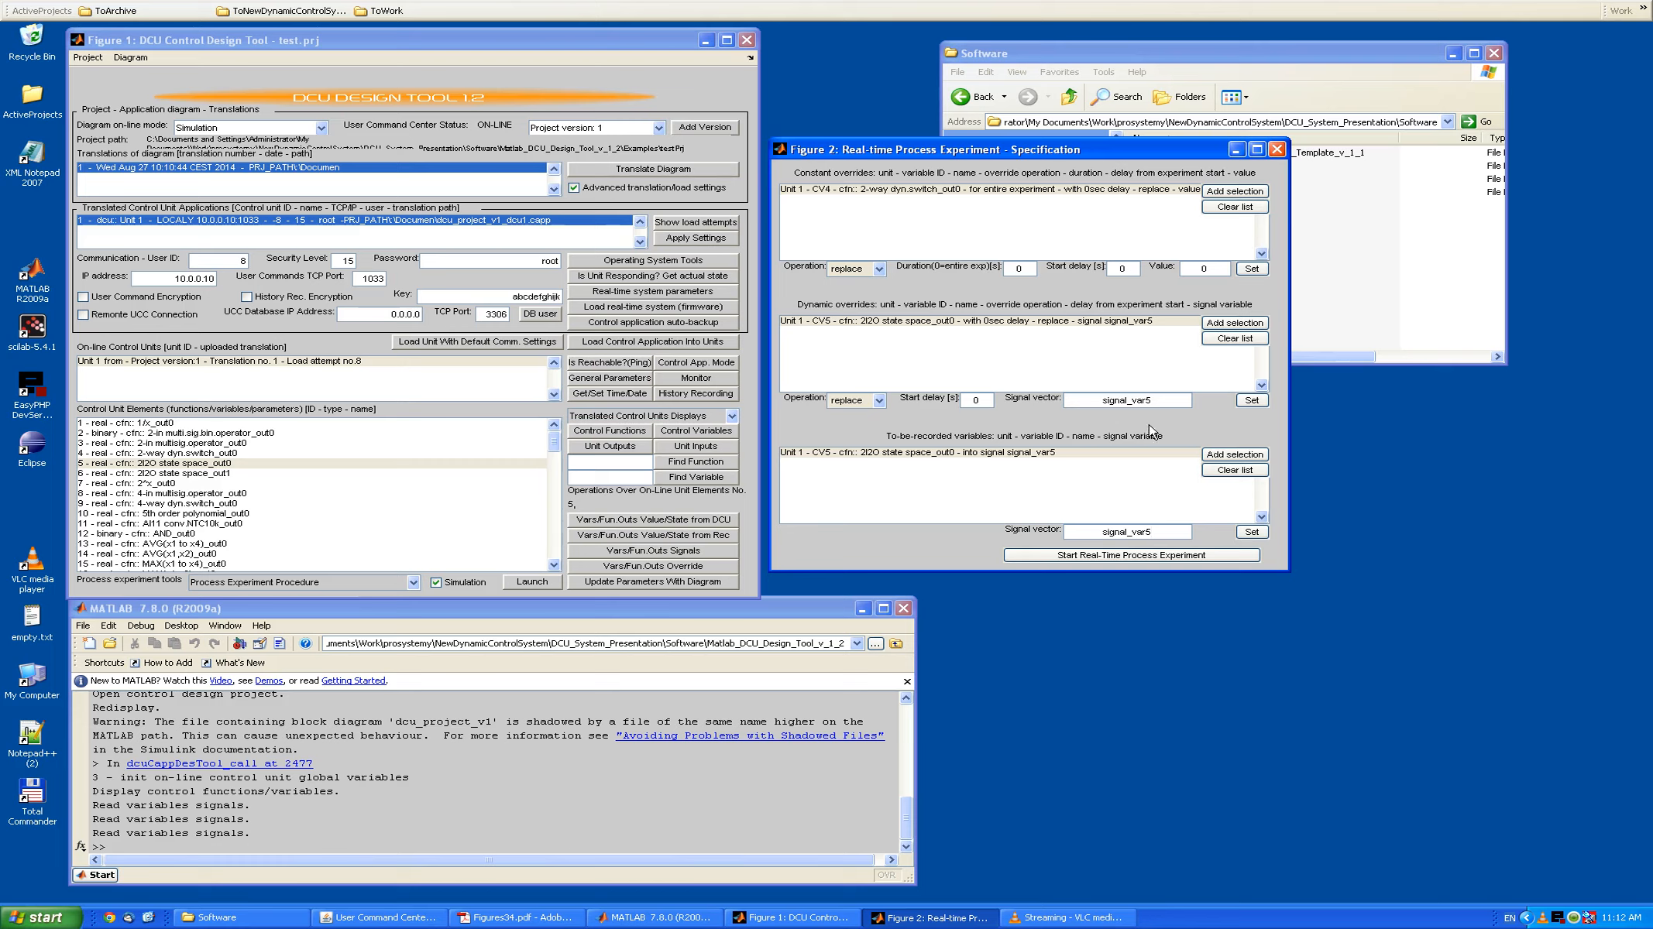
pyautogui.click(1162, 401)
pyautogui.click(1154, 533)
# - Set the signal vector of the 2I2O state space_out0 dynamic override to signal_var51
pyautogui.click(1168, 399)
pyautogui.write('1')
pyautogui.click(1252, 401)
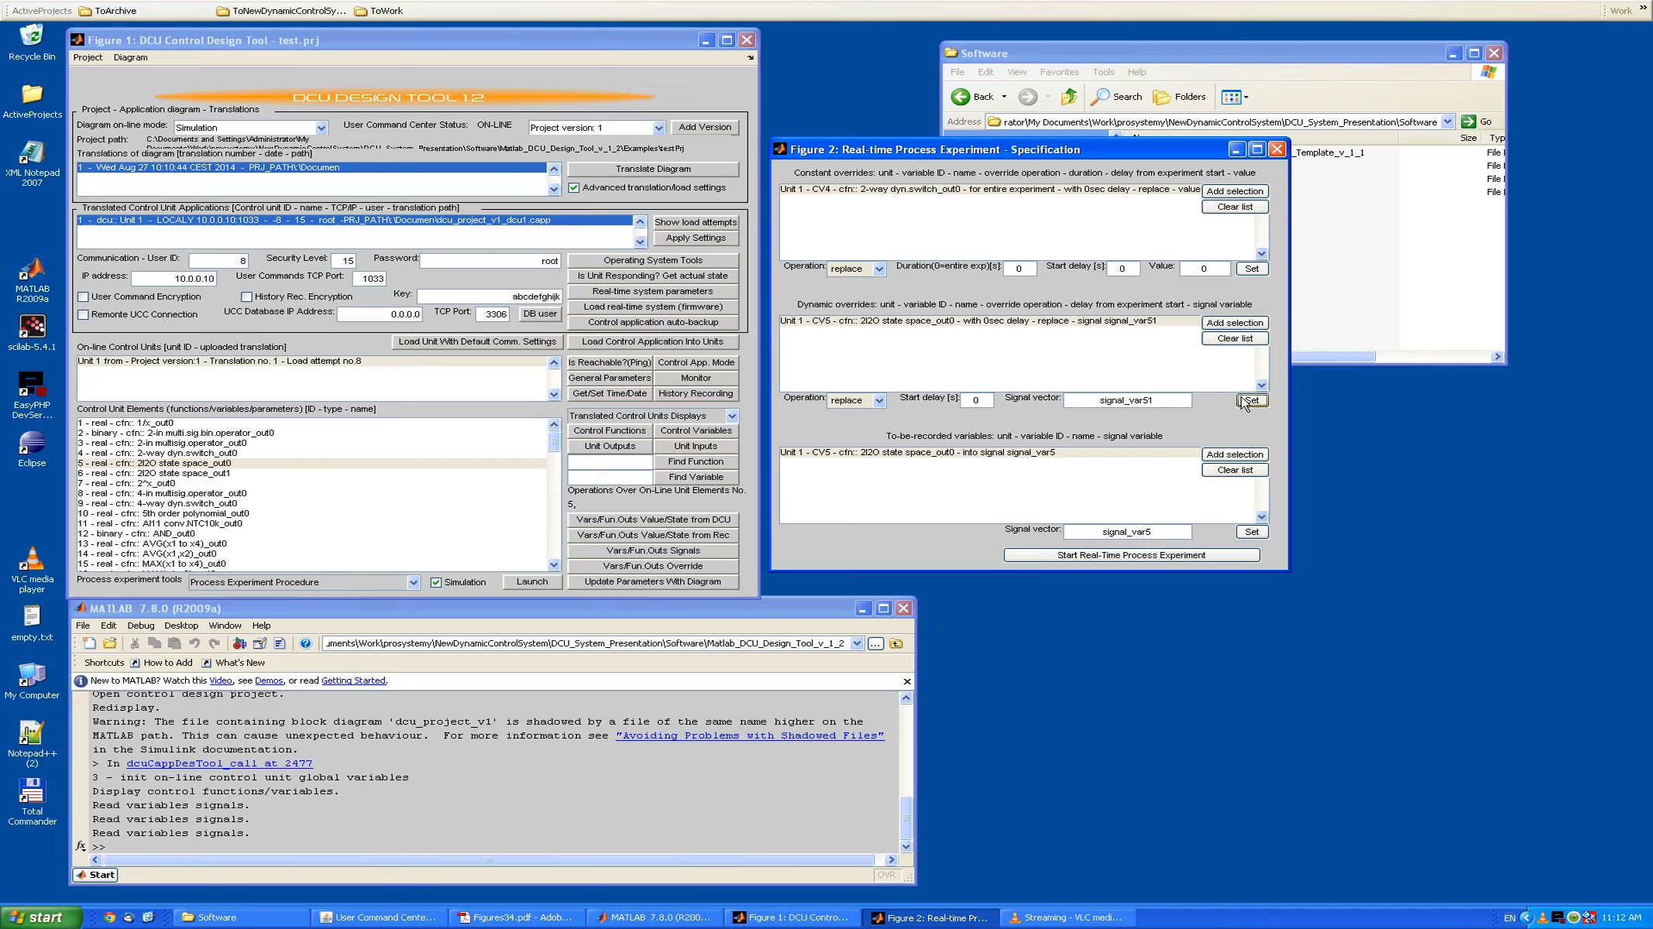
pyautogui.click(1170, 325)
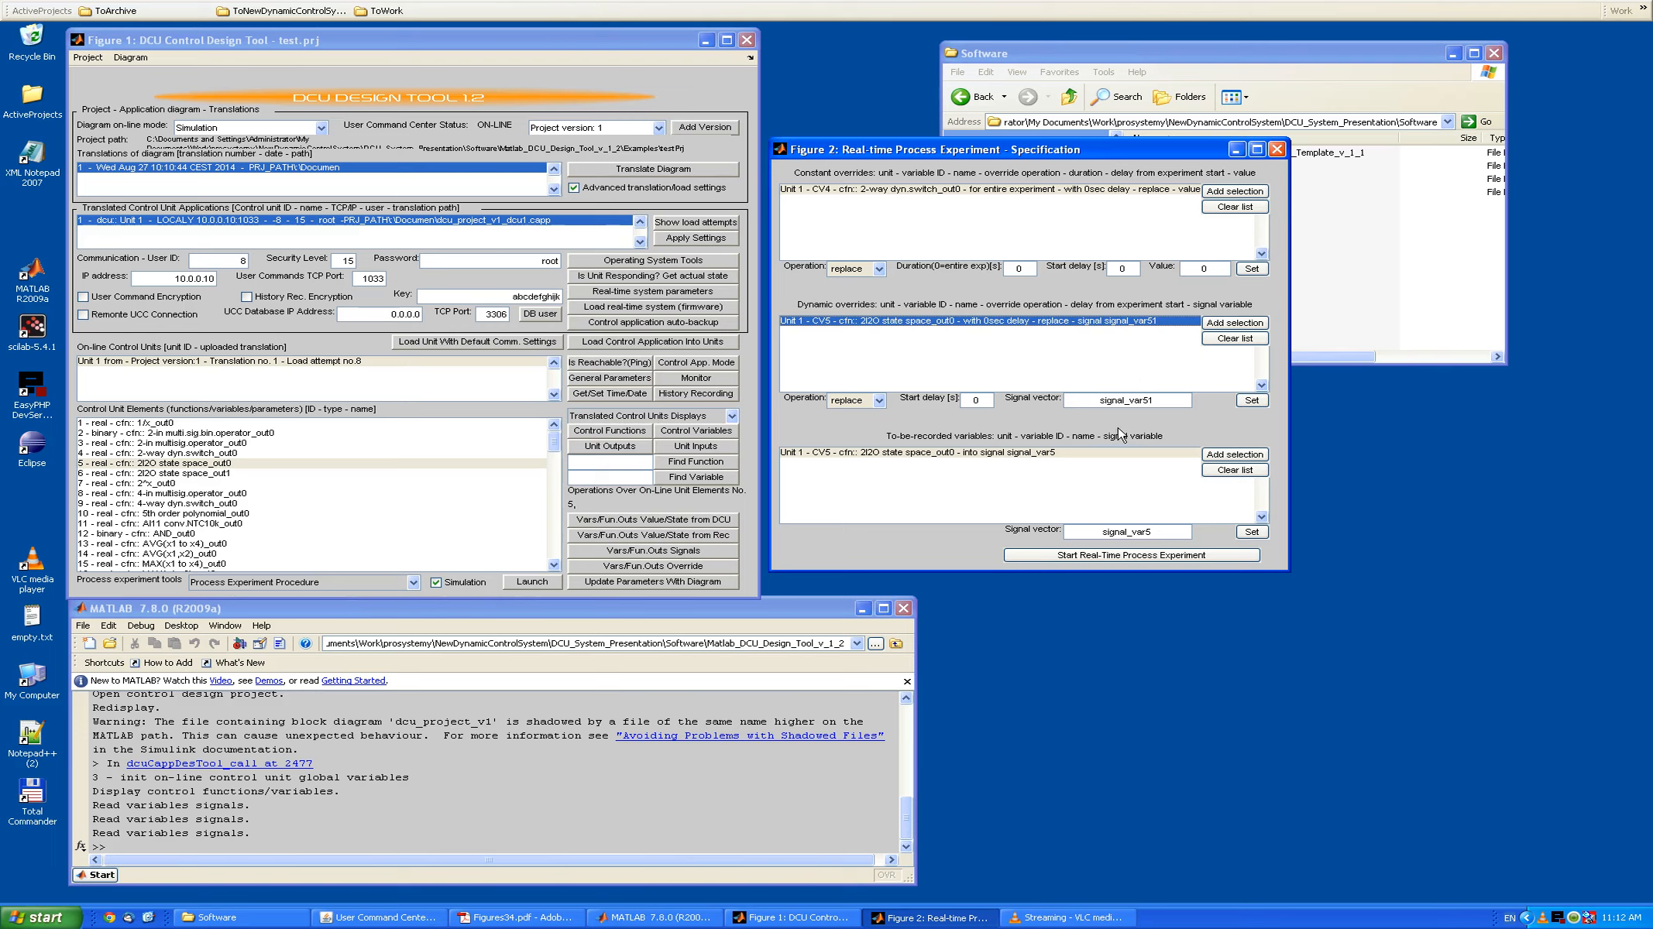
# - Start the real-time process experiment, agree to proceed with the simulation, and dismiss the closing message
pyautogui.click(1123, 559)
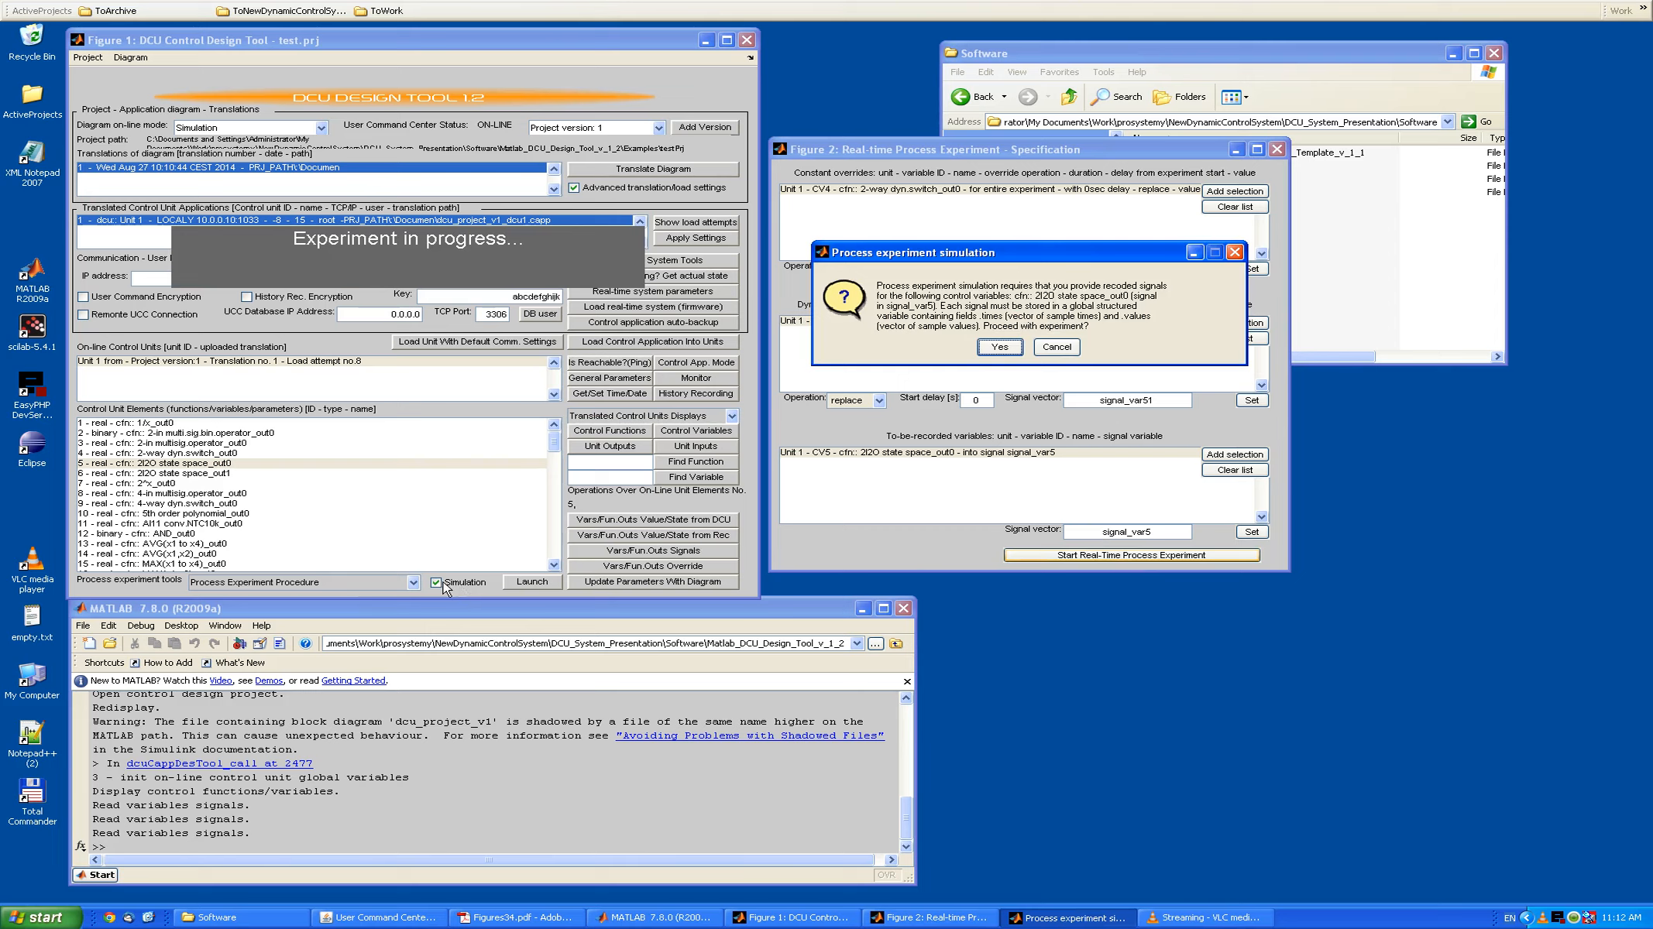
pyautogui.moveTo(967, 261); pyautogui.dragTo(813, 303)
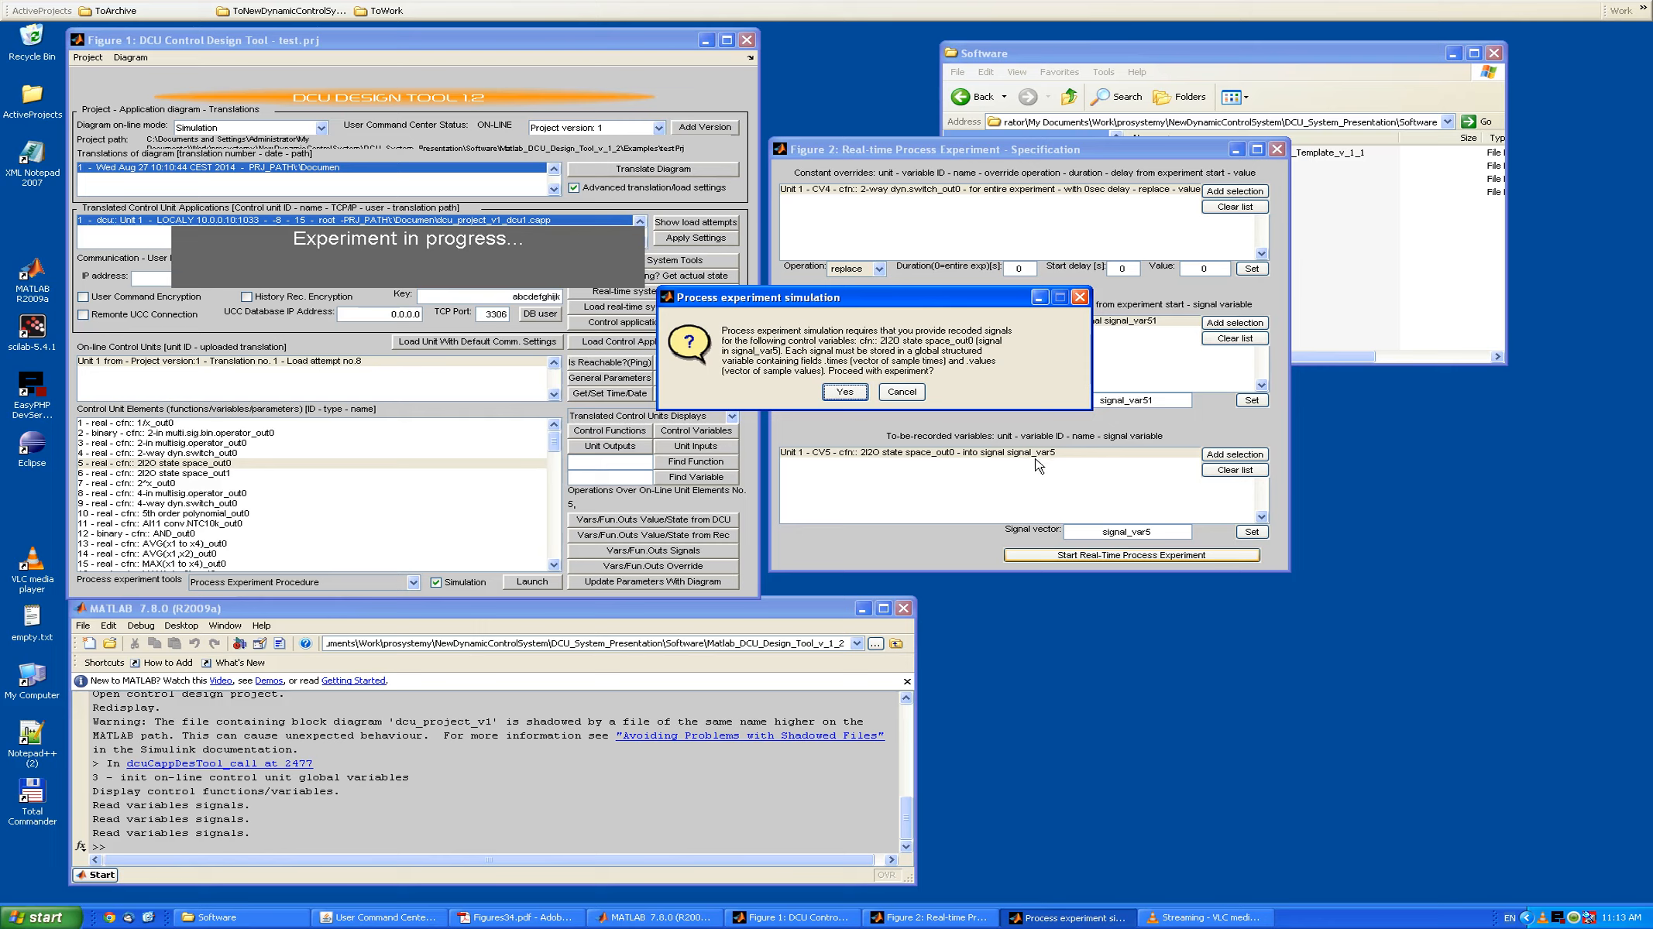
pyautogui.click(844, 393)
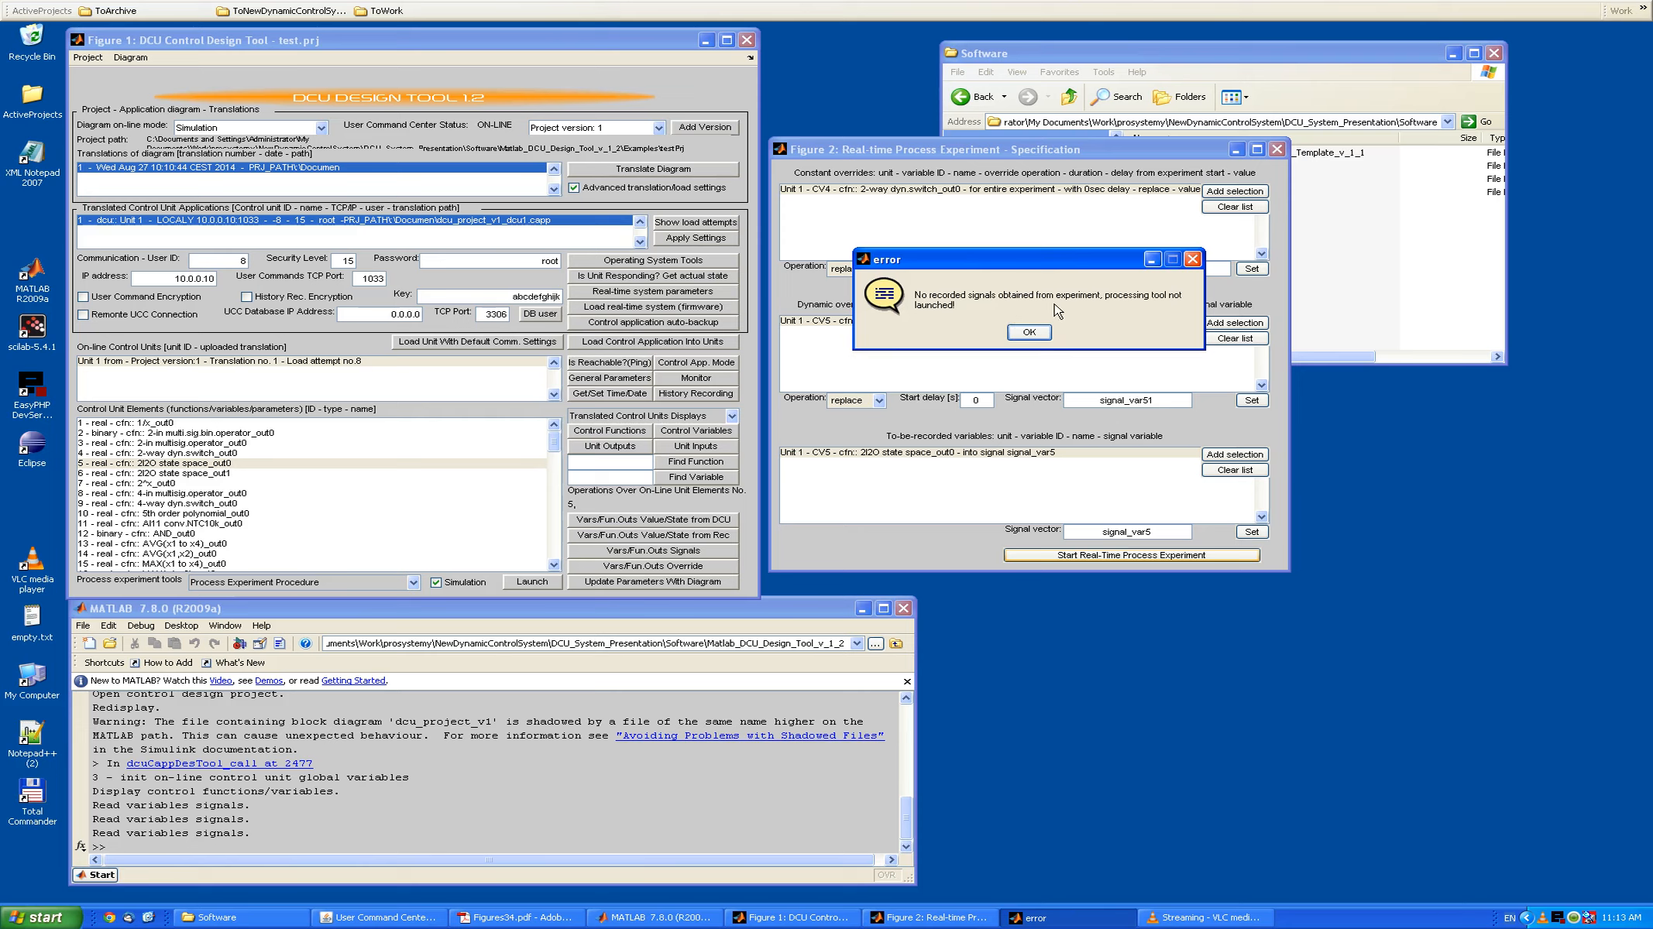
pyautogui.click(1030, 333)
# - Copy the recorded signal vector name and declare signal_var5 as a global variable in the MATLAB Command Window
pyautogui.moveTo(1165, 535); pyautogui.dragTo(1094, 532)
pyautogui.hotkey('ctrl', 'c')
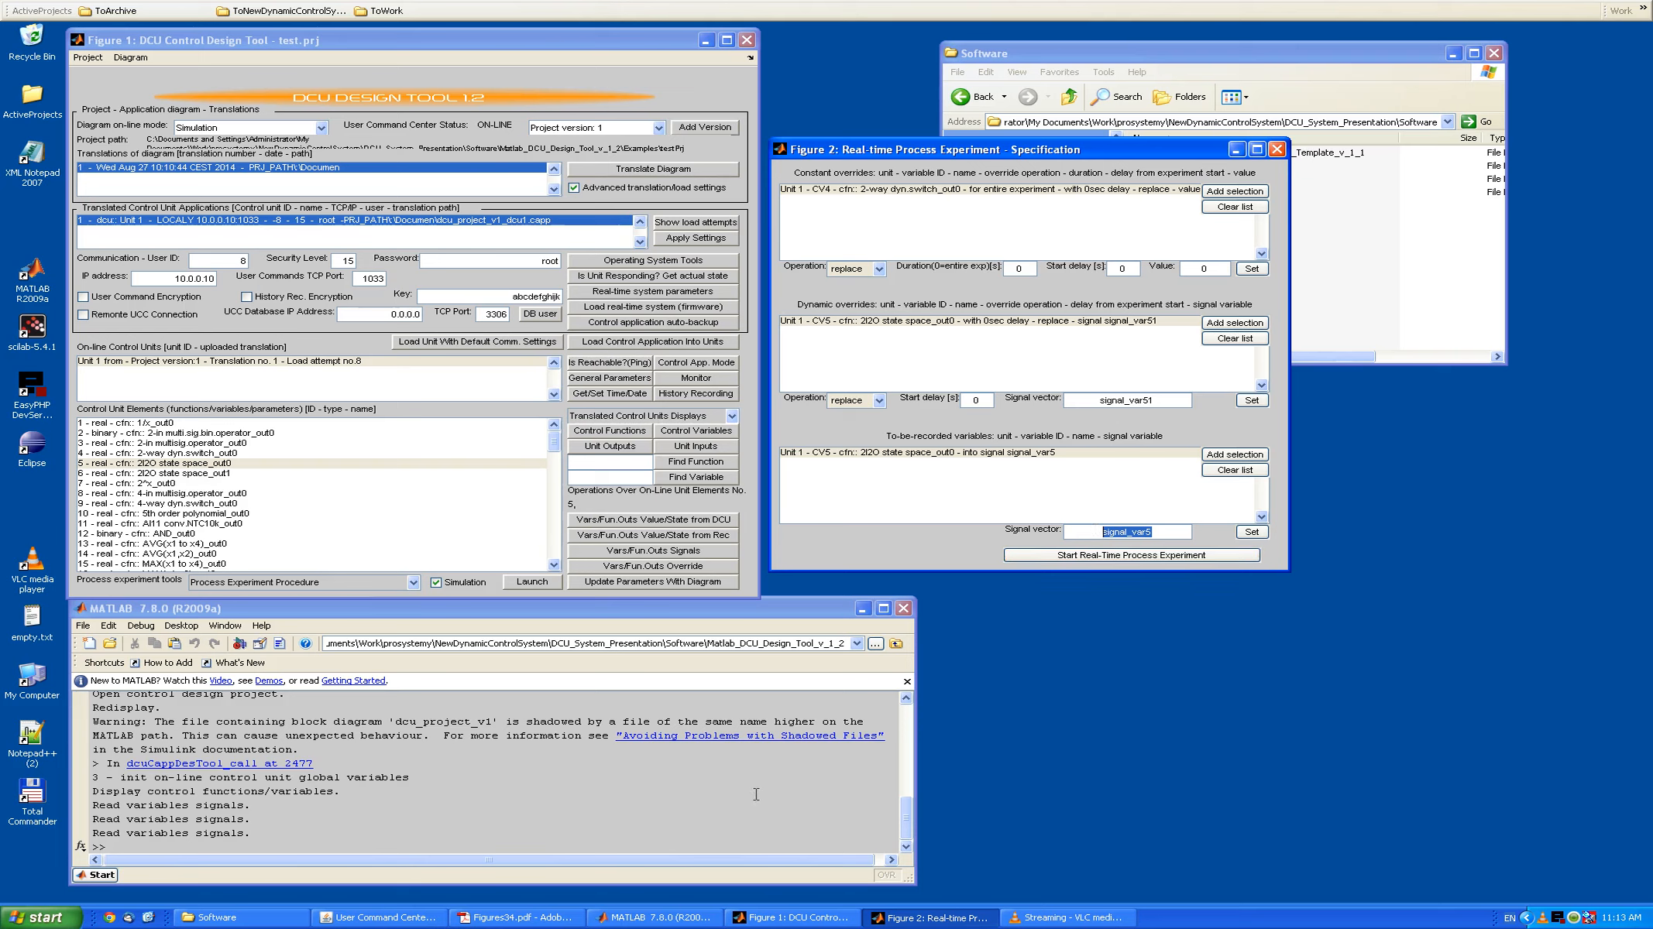
pyautogui.click(712, 802)
pyautogui.press('Return')
pyautogui.hotkey('ctrl', 'v')
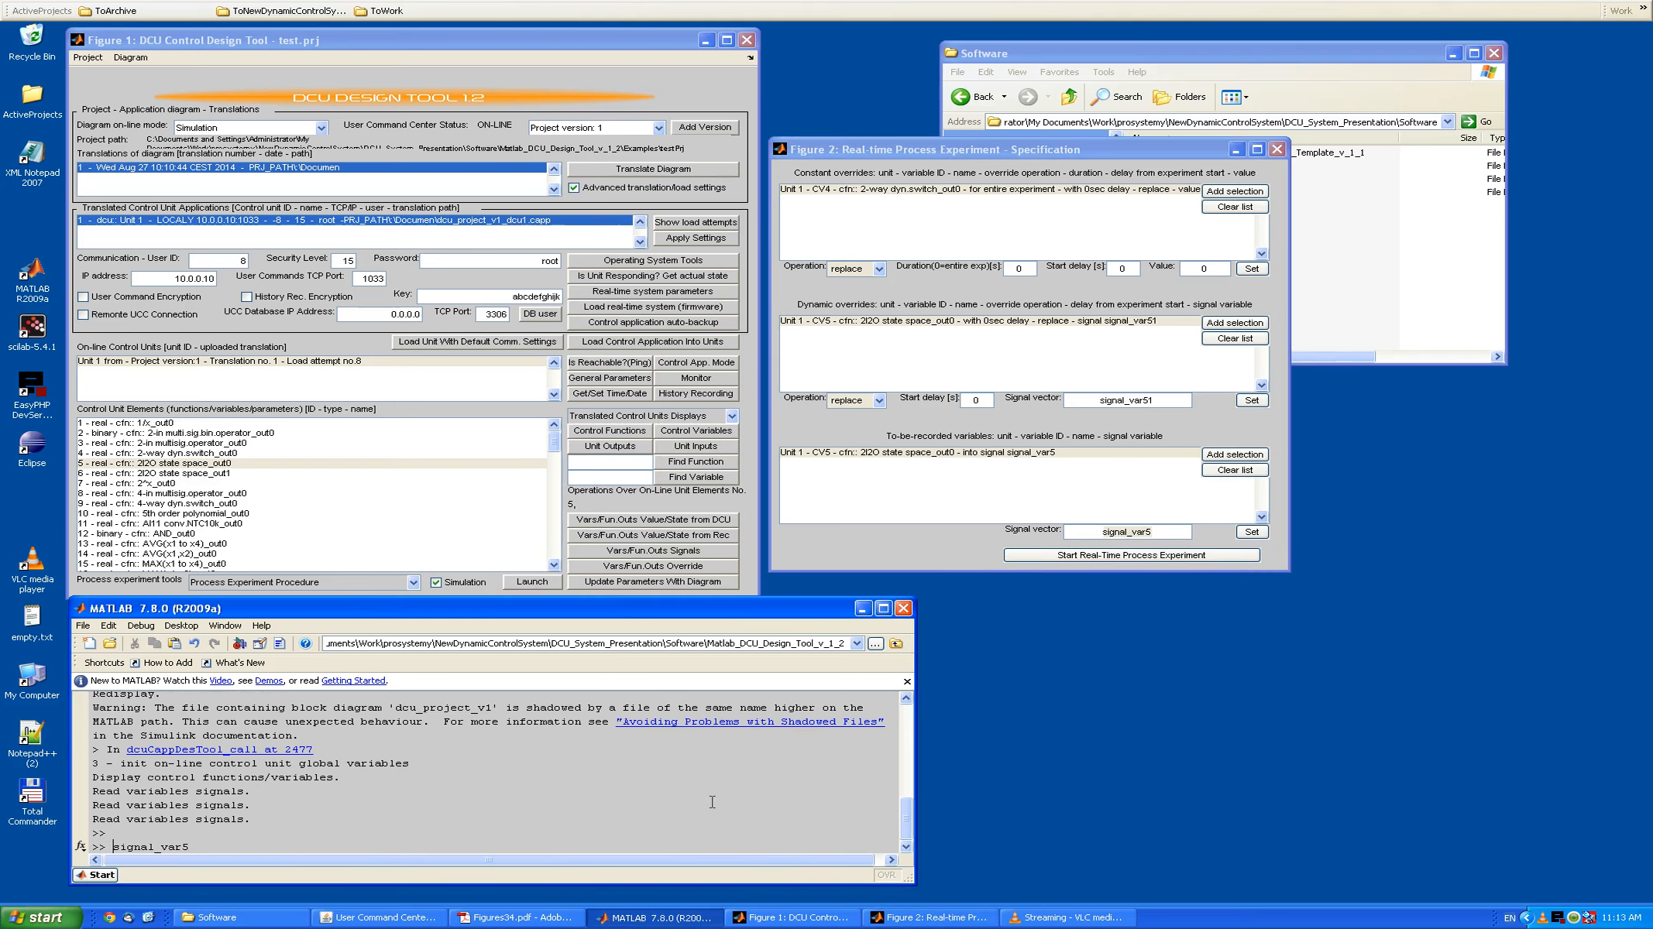
pyautogui.press('Home')
pyautogui.write('global')
pyautogui.press('Return')
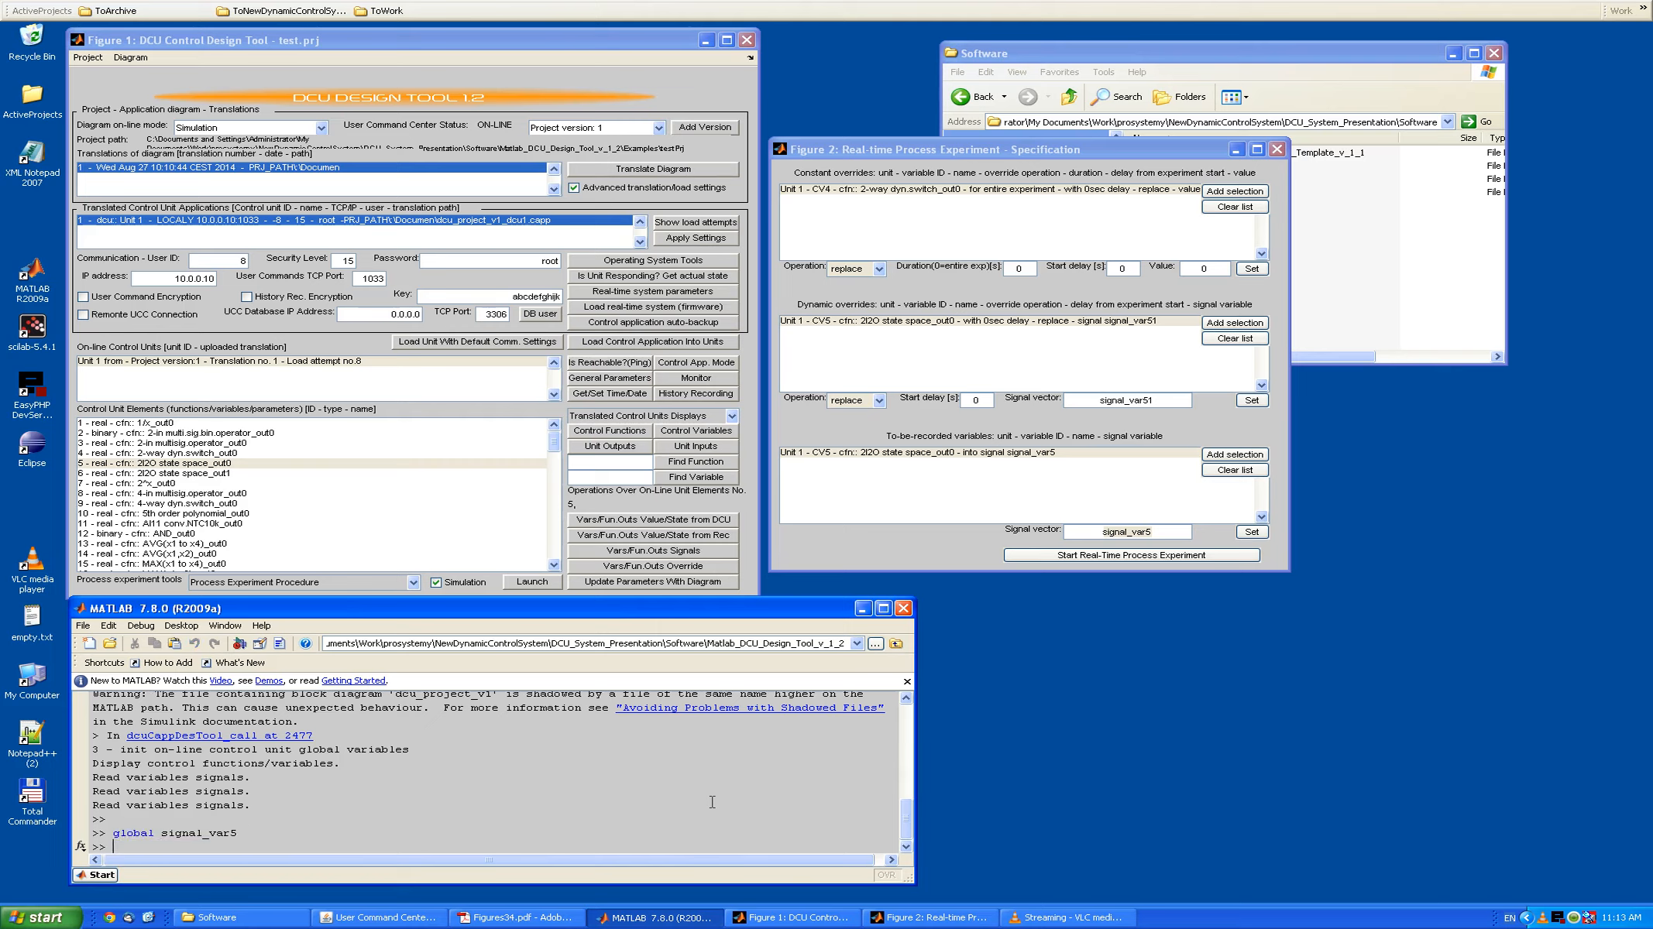
pyautogui.hotkey('ctrl', 'v')
pyautogui.press('BackSpace')
pyautogui.press('BackSpace')
pyautogui.press('BackSpace')
pyautogui.press('BackSpace')
pyautogui.press('BackSpace')
pyautogui.press('BackSpace')
pyautogui.press('BackSpace')
pyautogui.press('BackSpace')
pyautogui.press('BackSpace')
pyautogui.write('v=')
pyautogui.hotkey('ctrl', 'v')
pyautogui.press('Return')
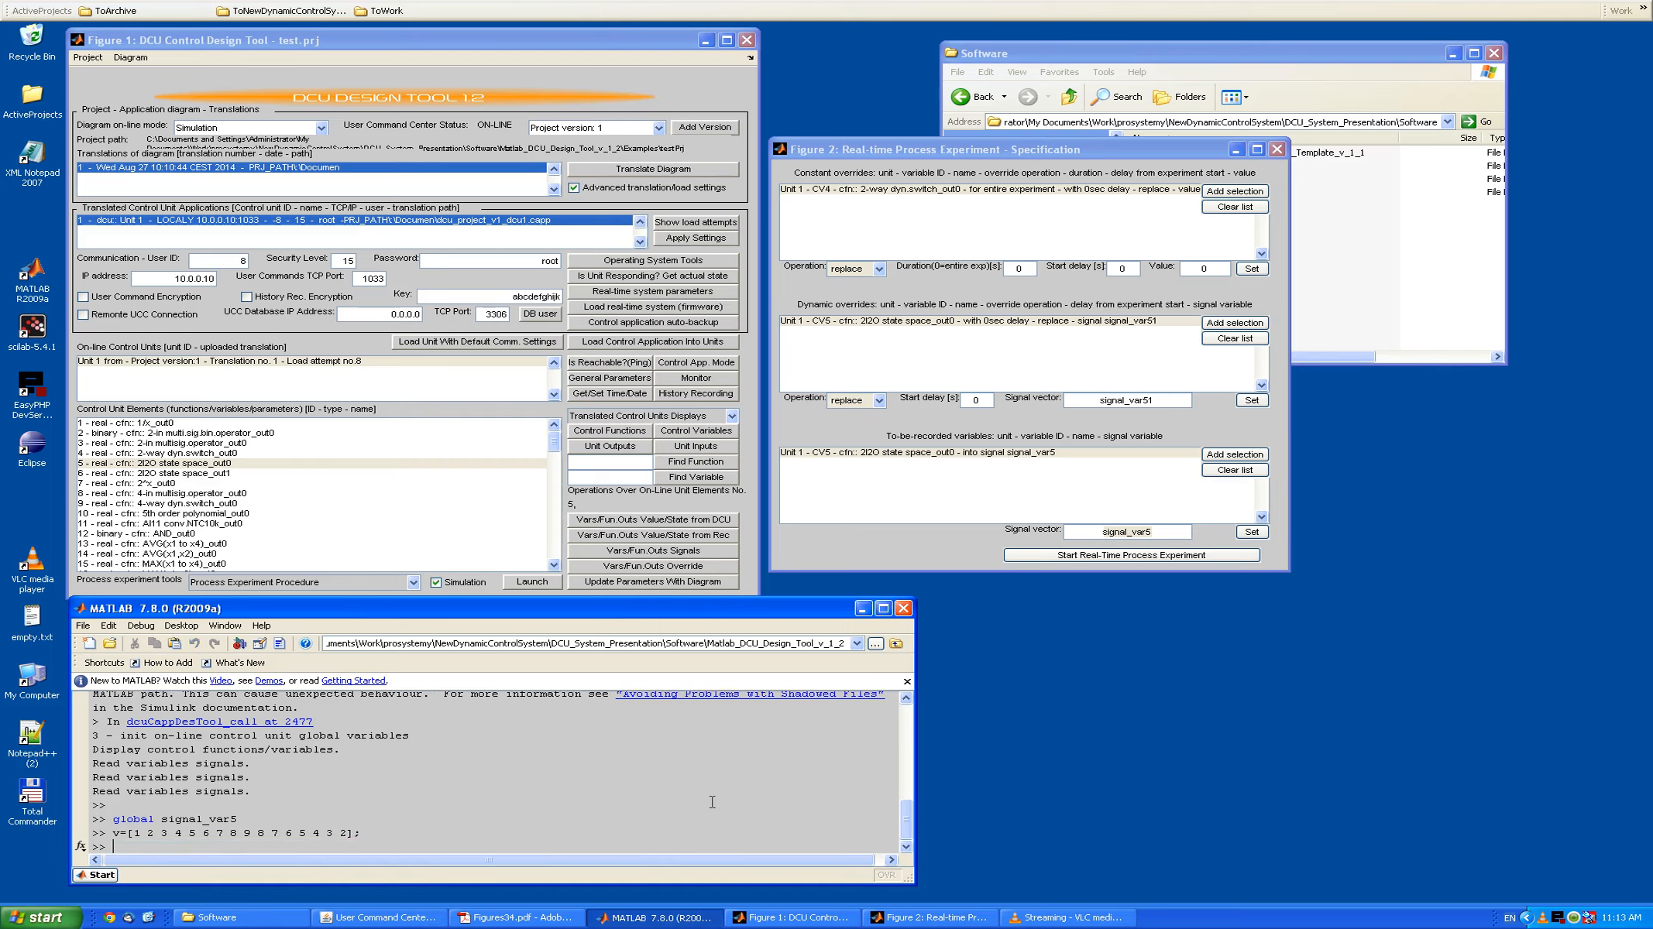
# - Assign the doubled vector to the signal's values field with signal_var5.values=[v v];
pyautogui.hotkey('ctrl', 'v')
pyautogui.write('.values=[v v];')
pyautogui.press('Return')
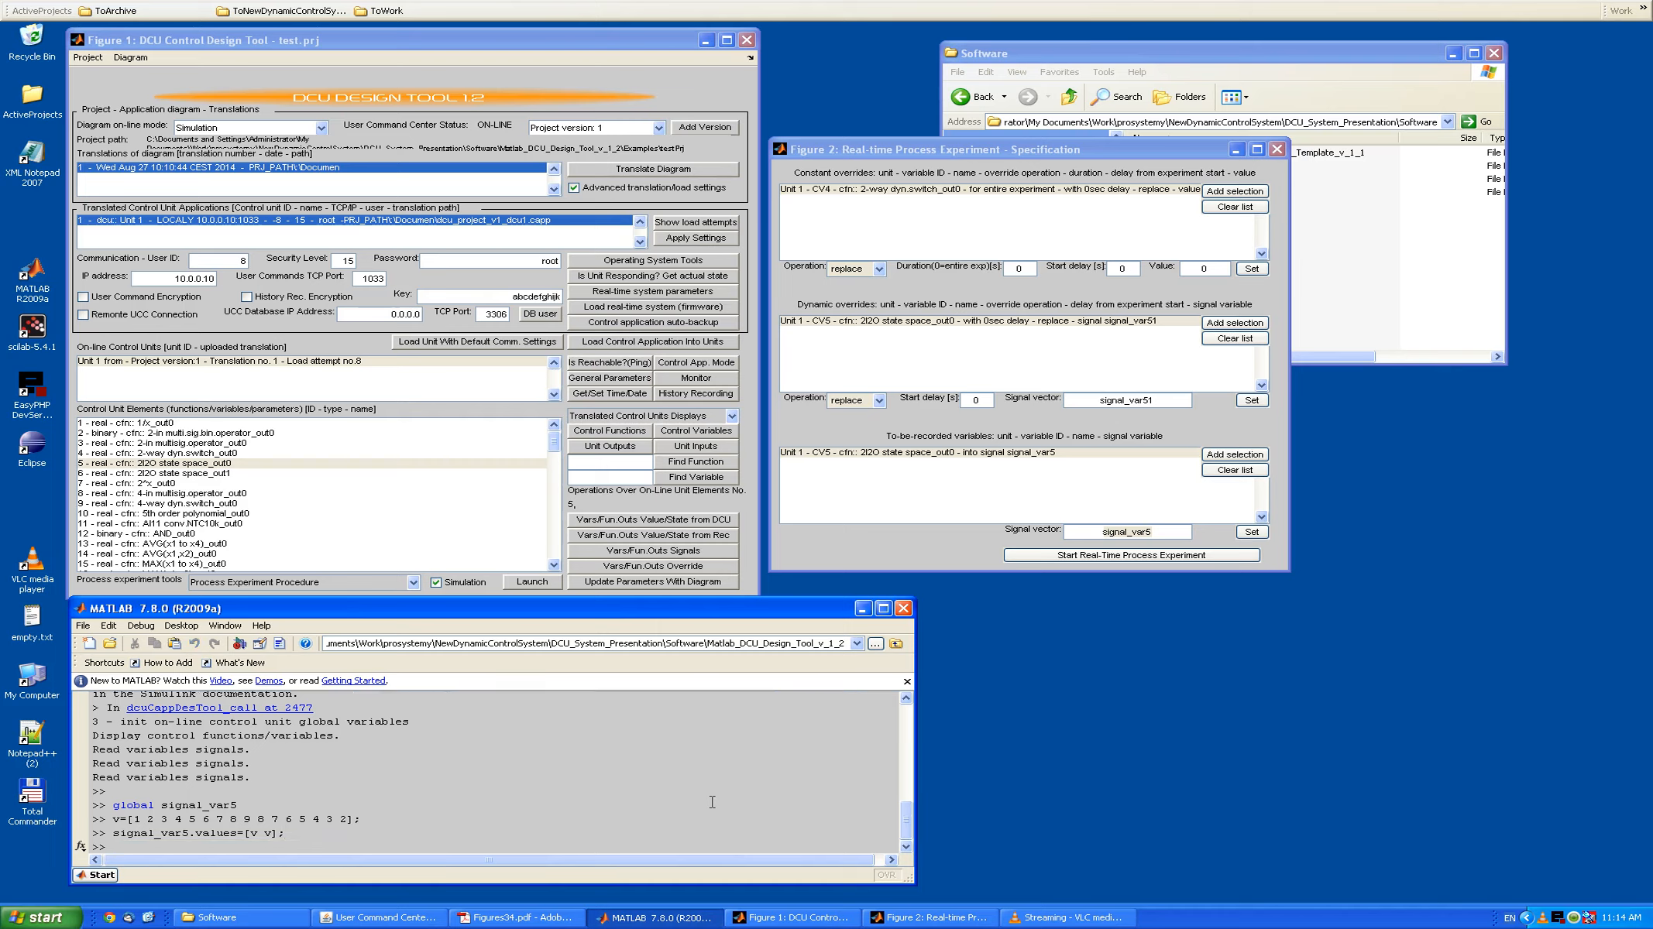
# - Define the signal's sample times with signal_var5.times=1:length(signal_var5.values)
pyautogui.write('signal_var5.times=1:length')
pyautogui.moveTo(237, 832); pyautogui.dragTo(115, 839)
pyautogui.hotkey('ctrl', 'c')
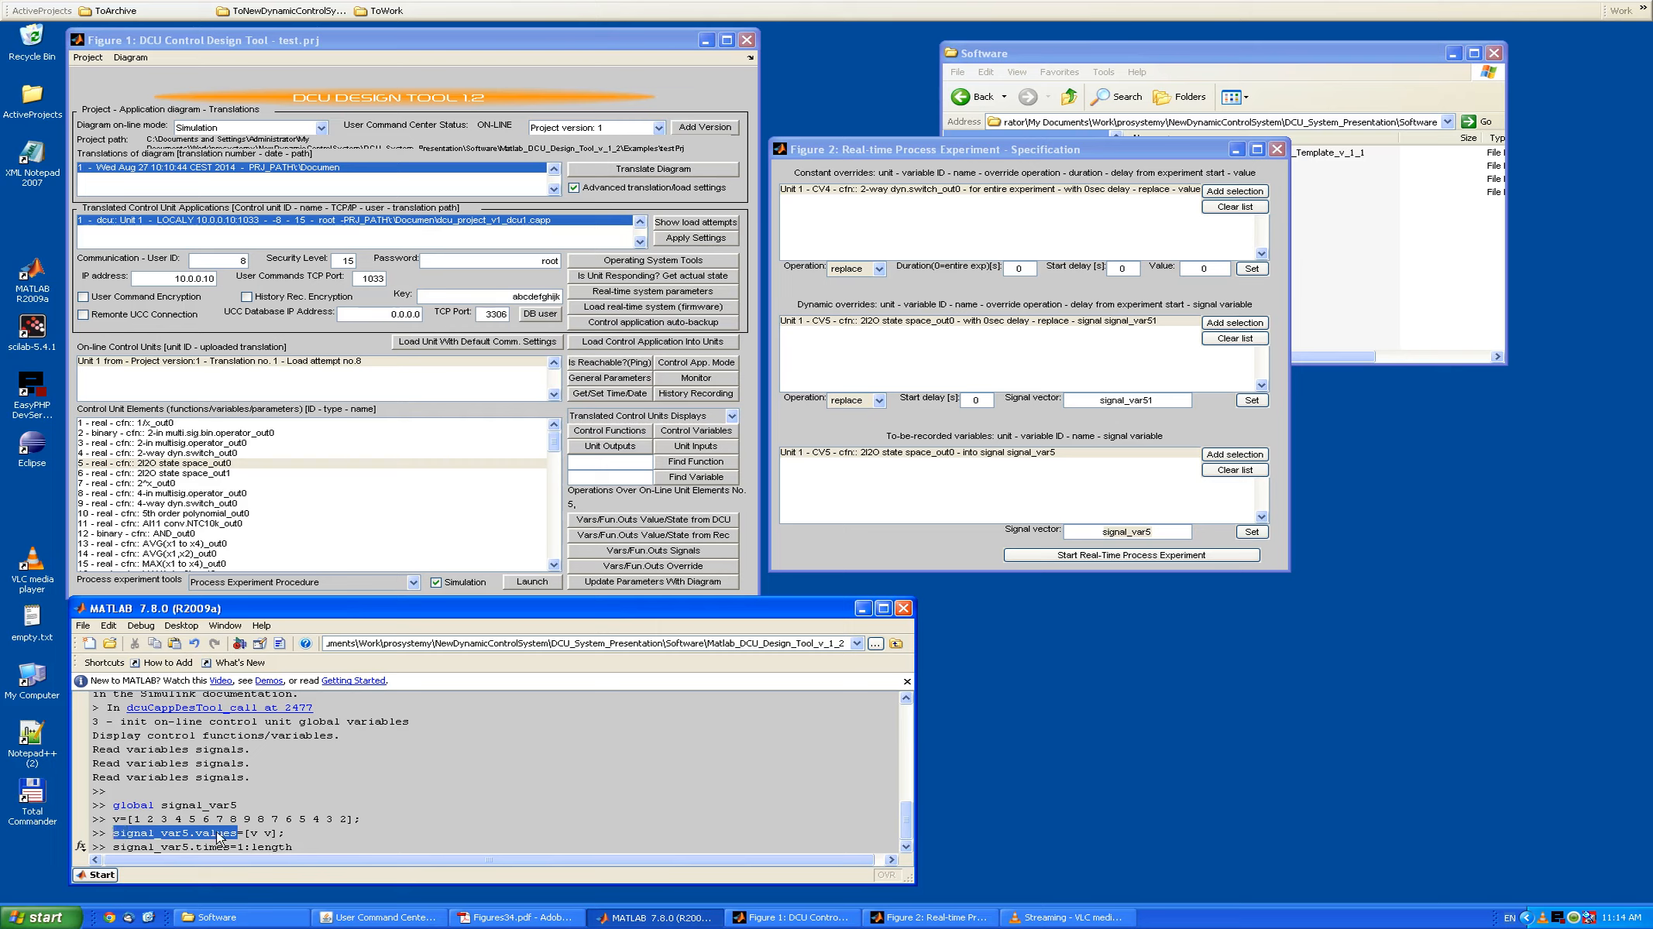
pyautogui.click(307, 848)
pyautogui.write('(')
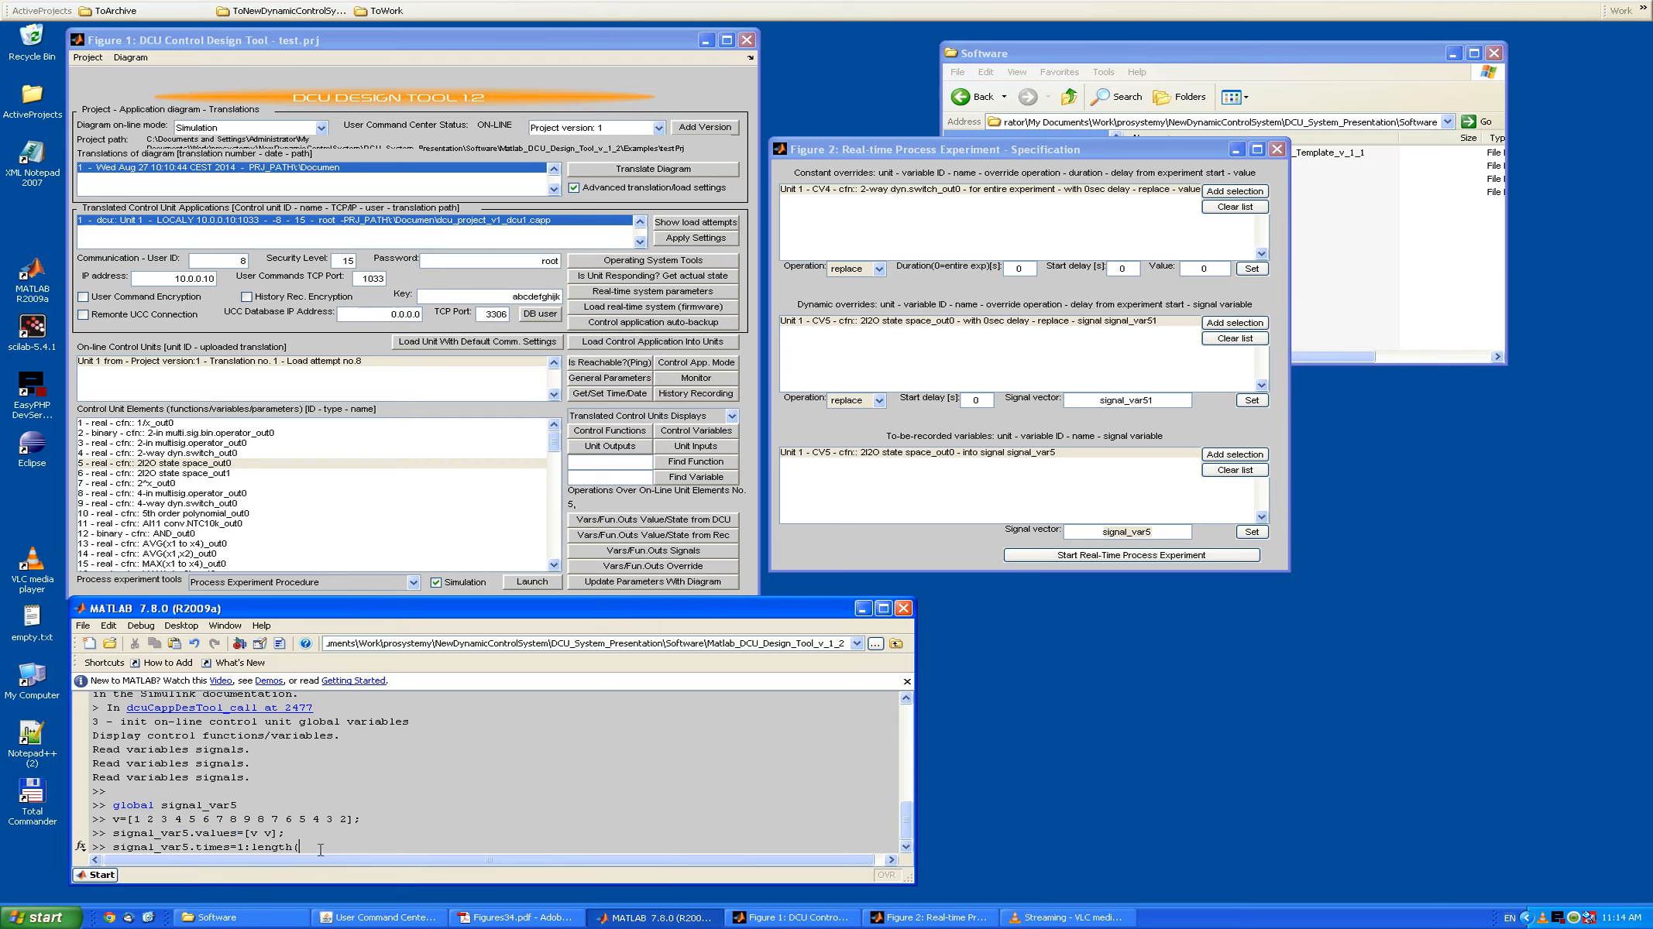
pyautogui.hotkey('ctrl', 'v')
pyautogui.write(')')
pyautogui.press('Return')
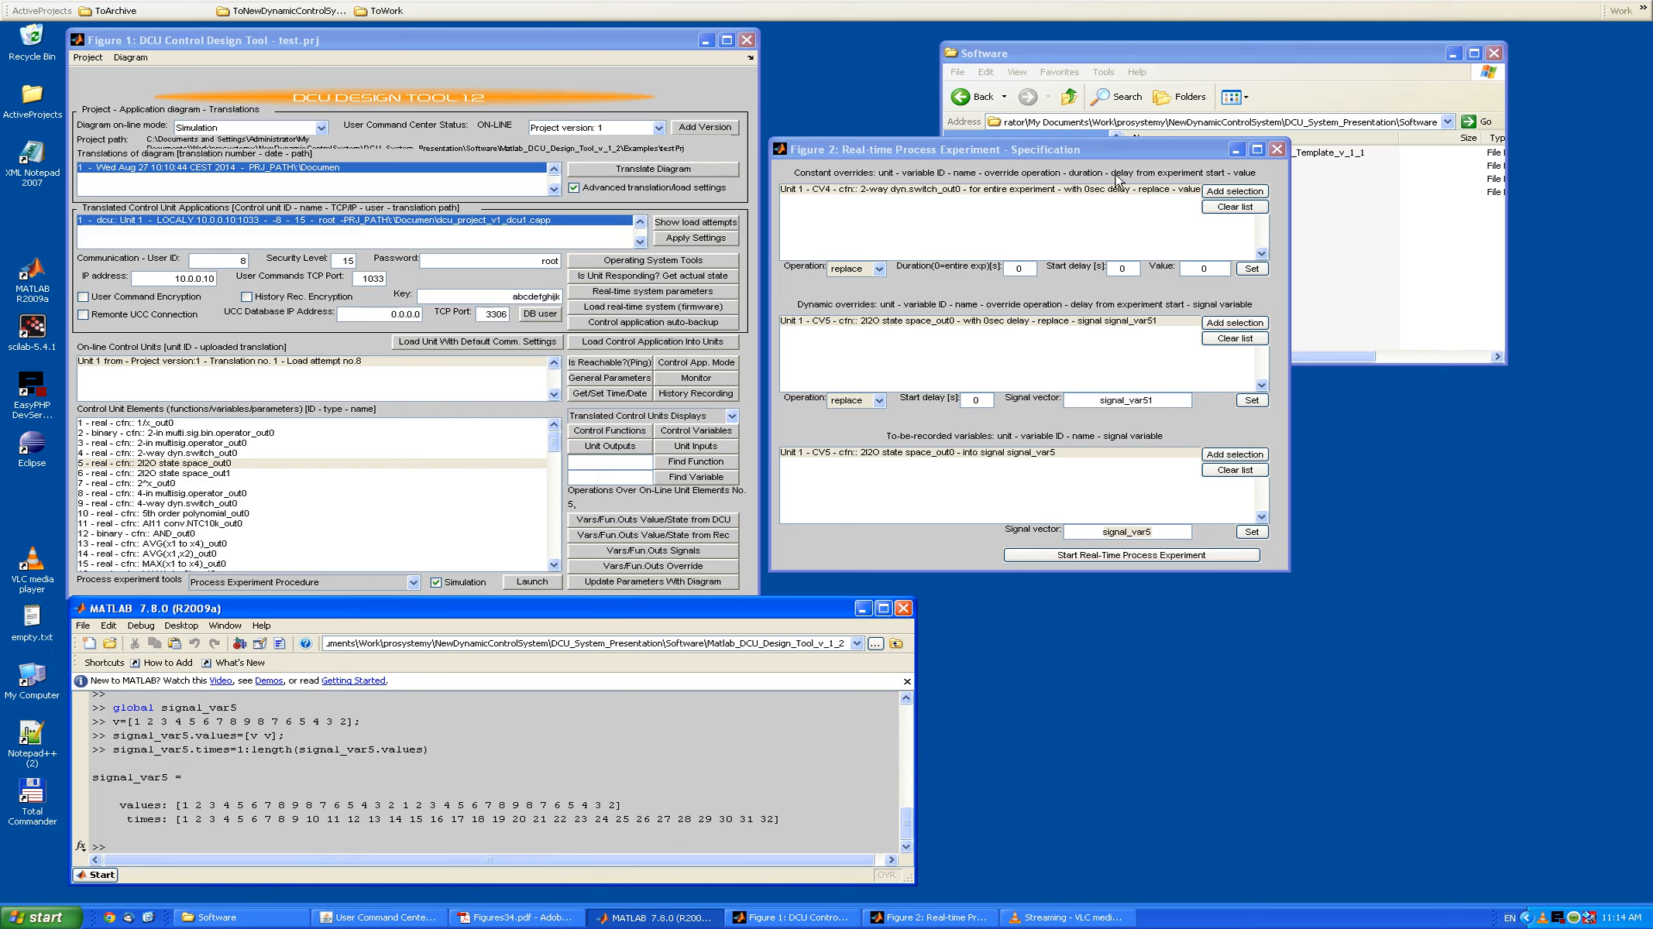
# - Run the simulated real-time process experiment again, agreeing to proceed, and close the resulting plot and the experiment specification window
pyautogui.click(1052, 149)
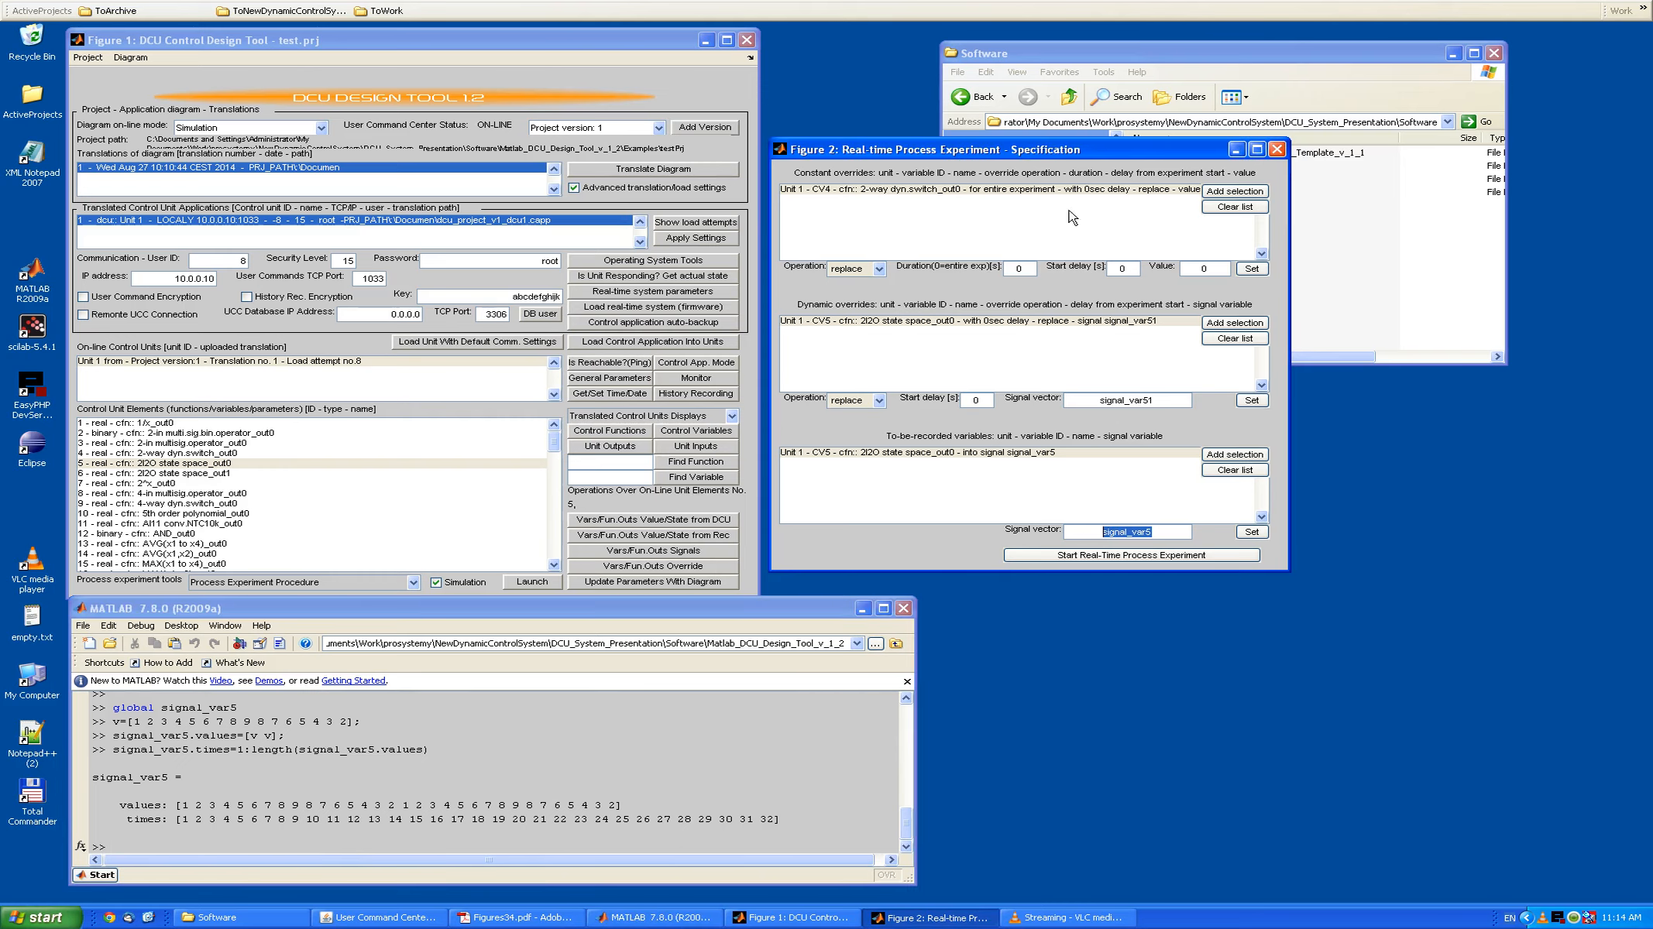
pyautogui.click(1143, 555)
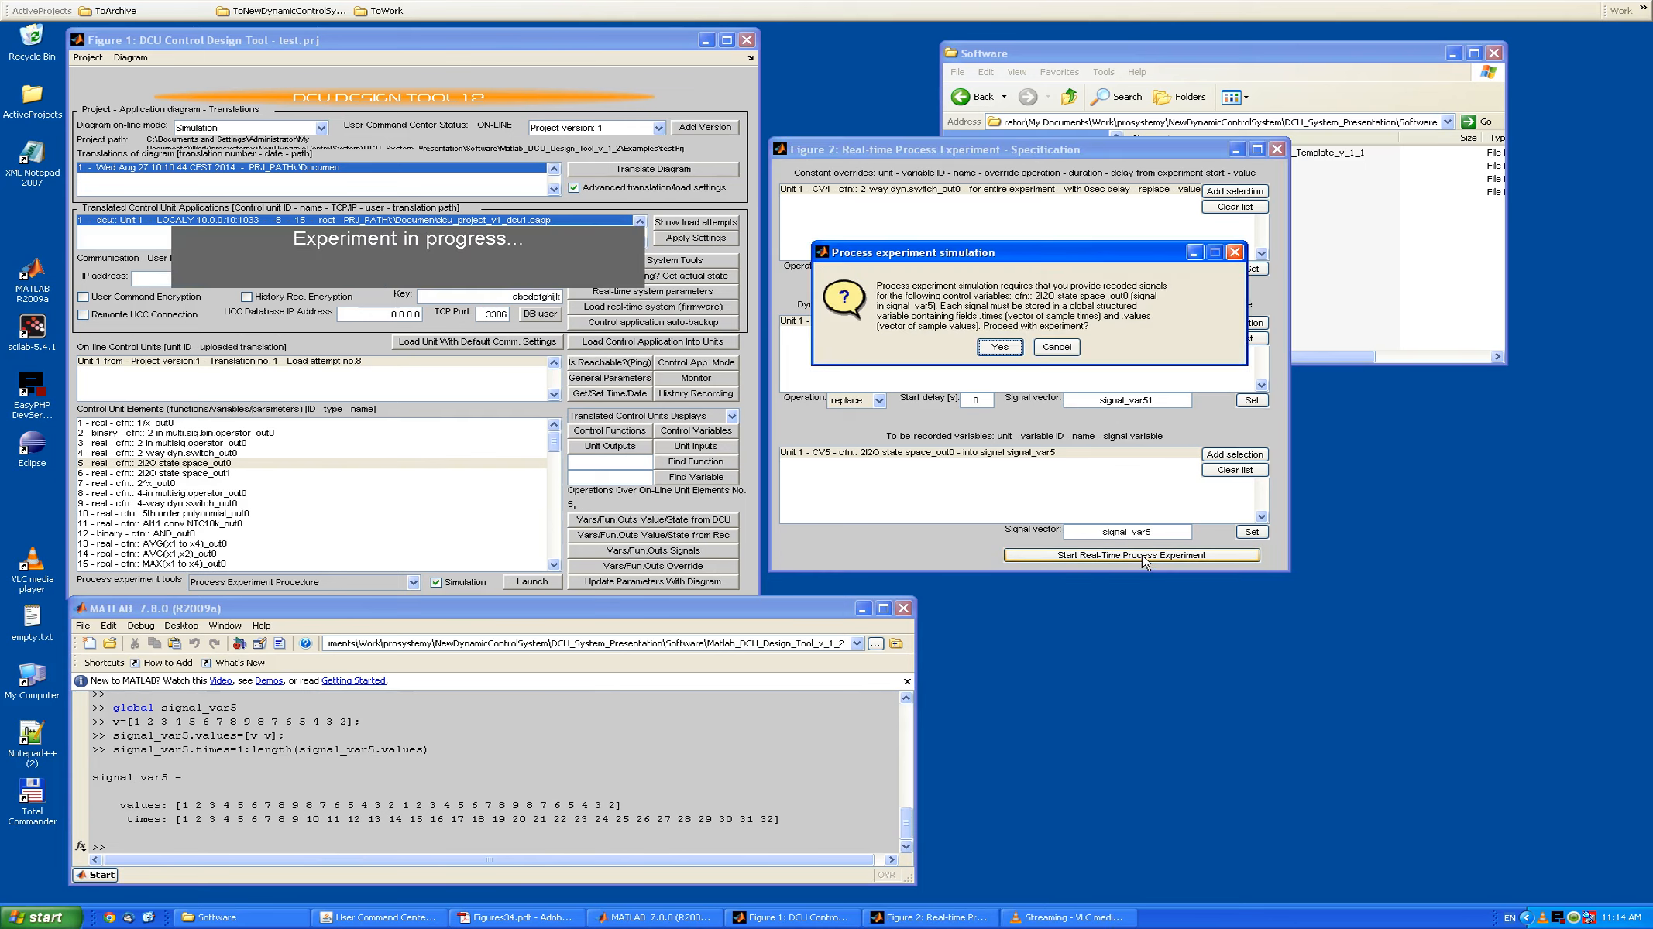
pyautogui.click(998, 348)
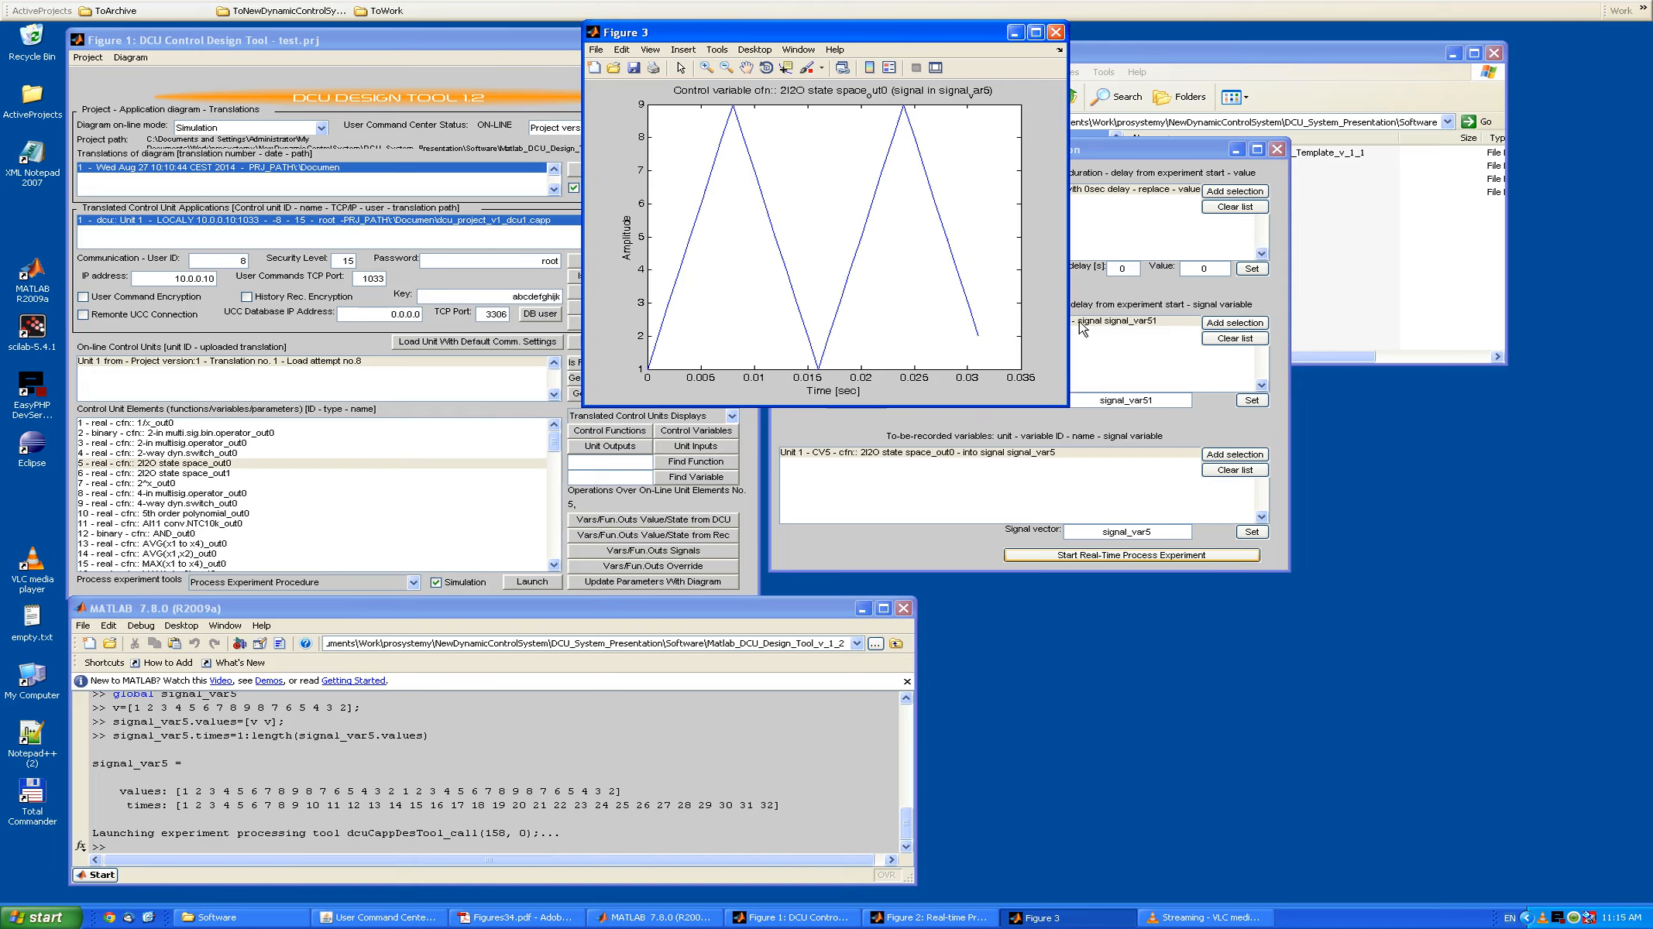
pyautogui.click(1054, 32)
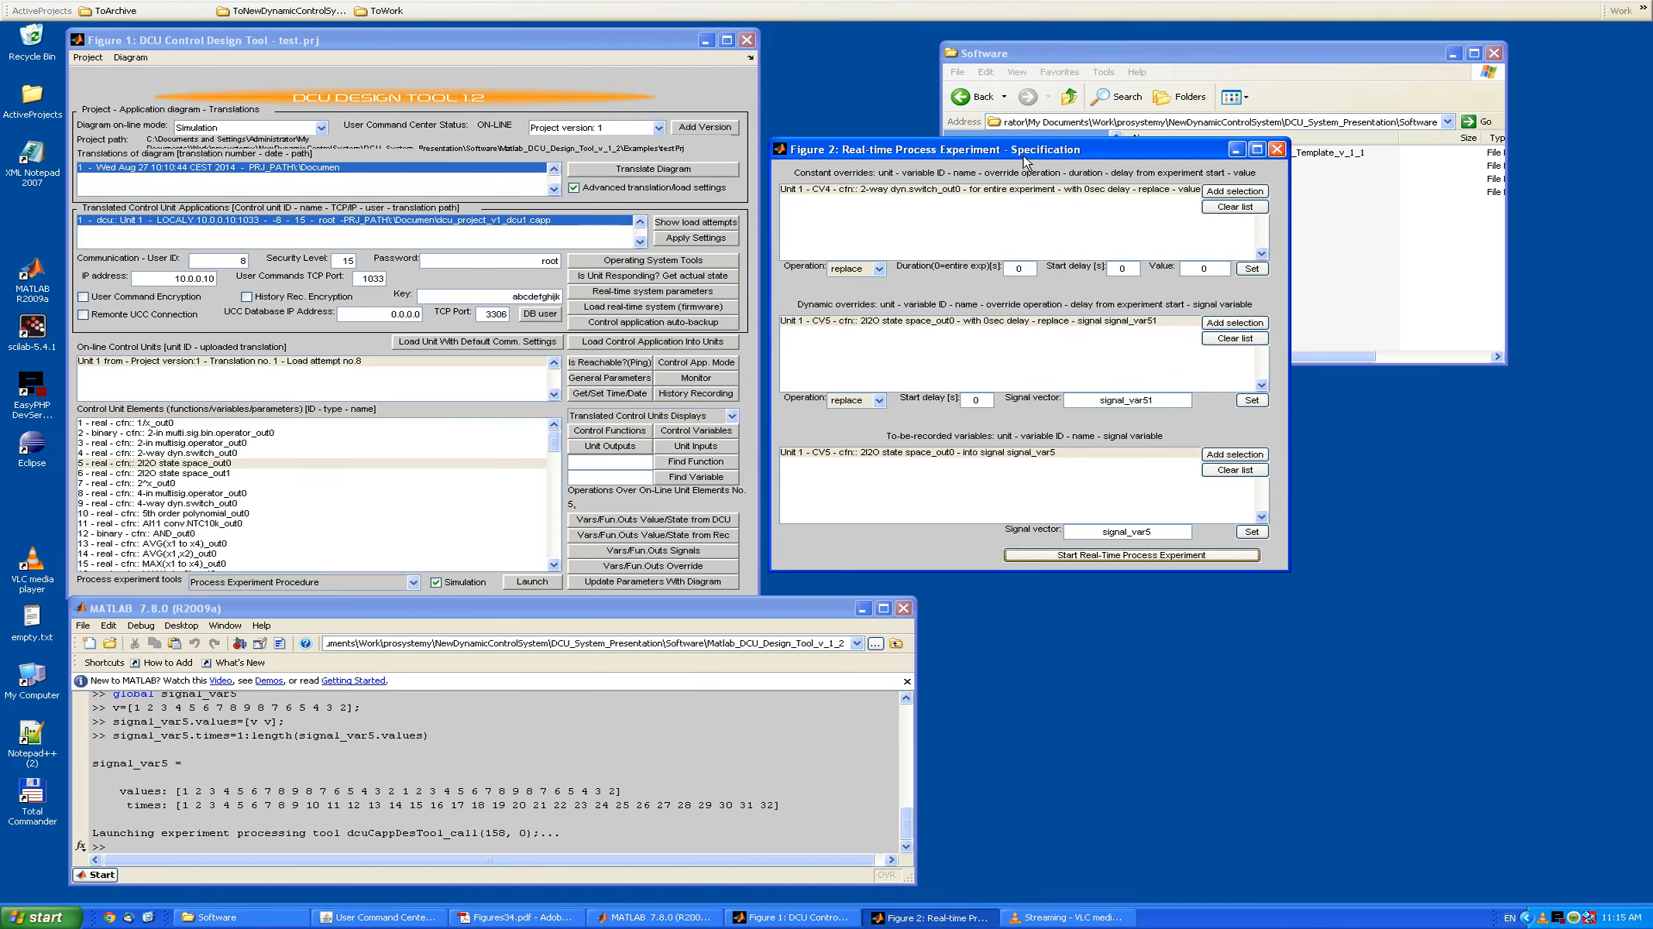
pyautogui.click(1276, 151)
# - Choose Ziegler-Nichols PID tuning as the process experiment tool and try to launch it on variable 5, 2I2O state space_out0
pyautogui.click(639, 51)
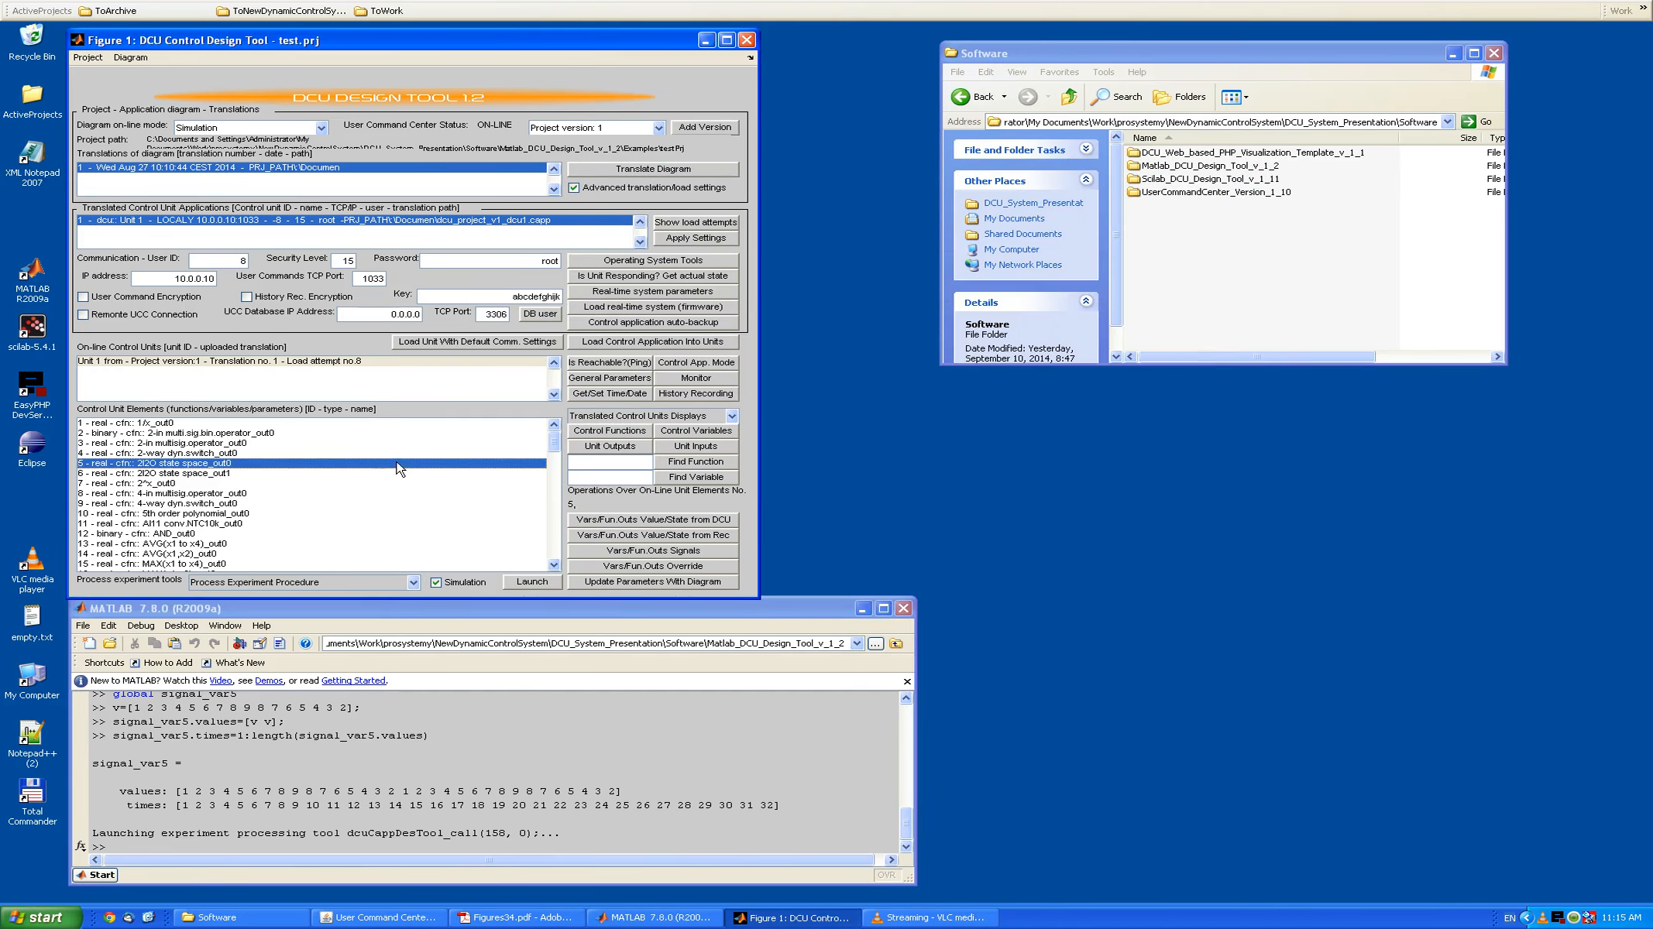
pyautogui.click(412, 582)
pyautogui.click(397, 613)
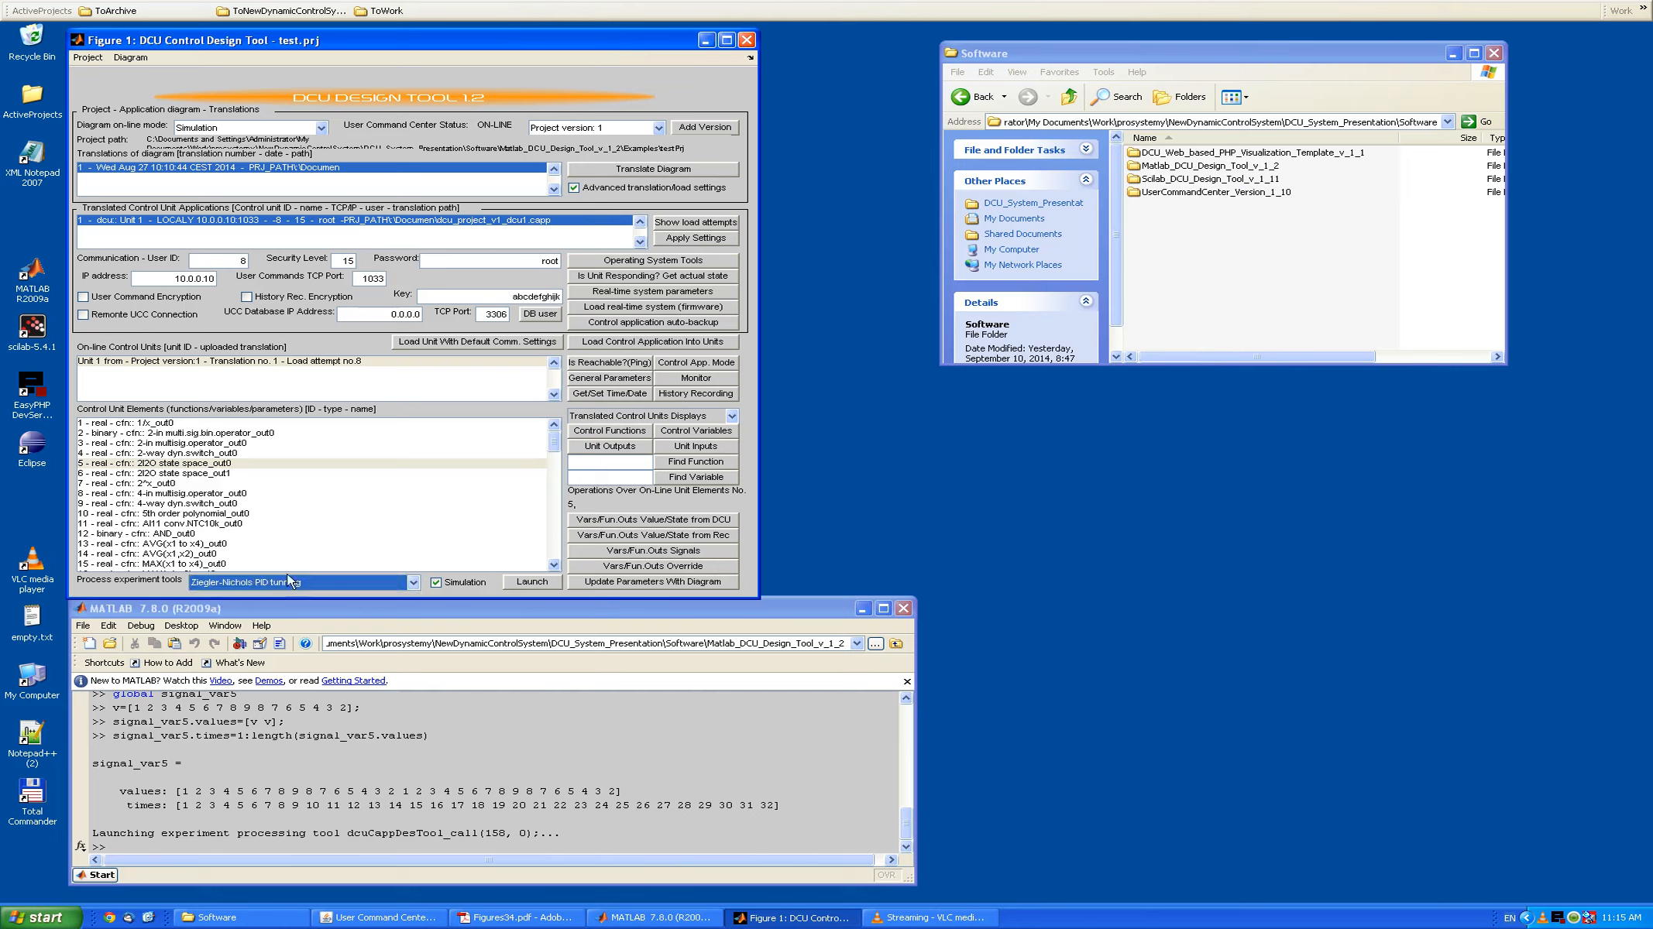
pyautogui.click(381, 463)
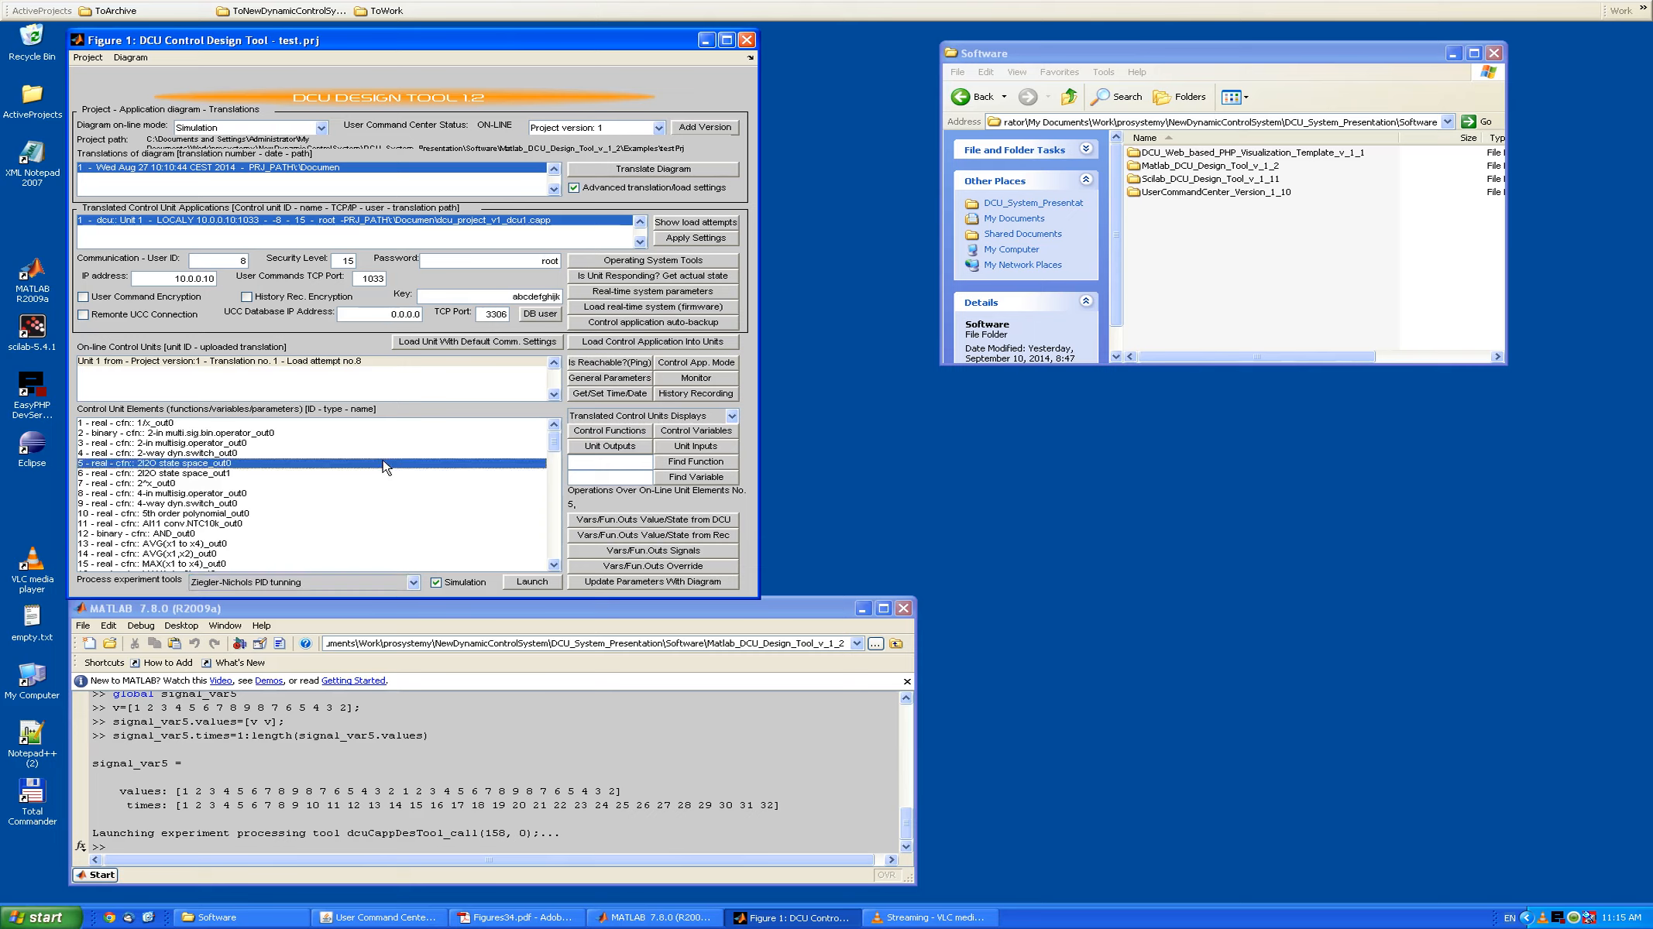
pyautogui.click(532, 583)
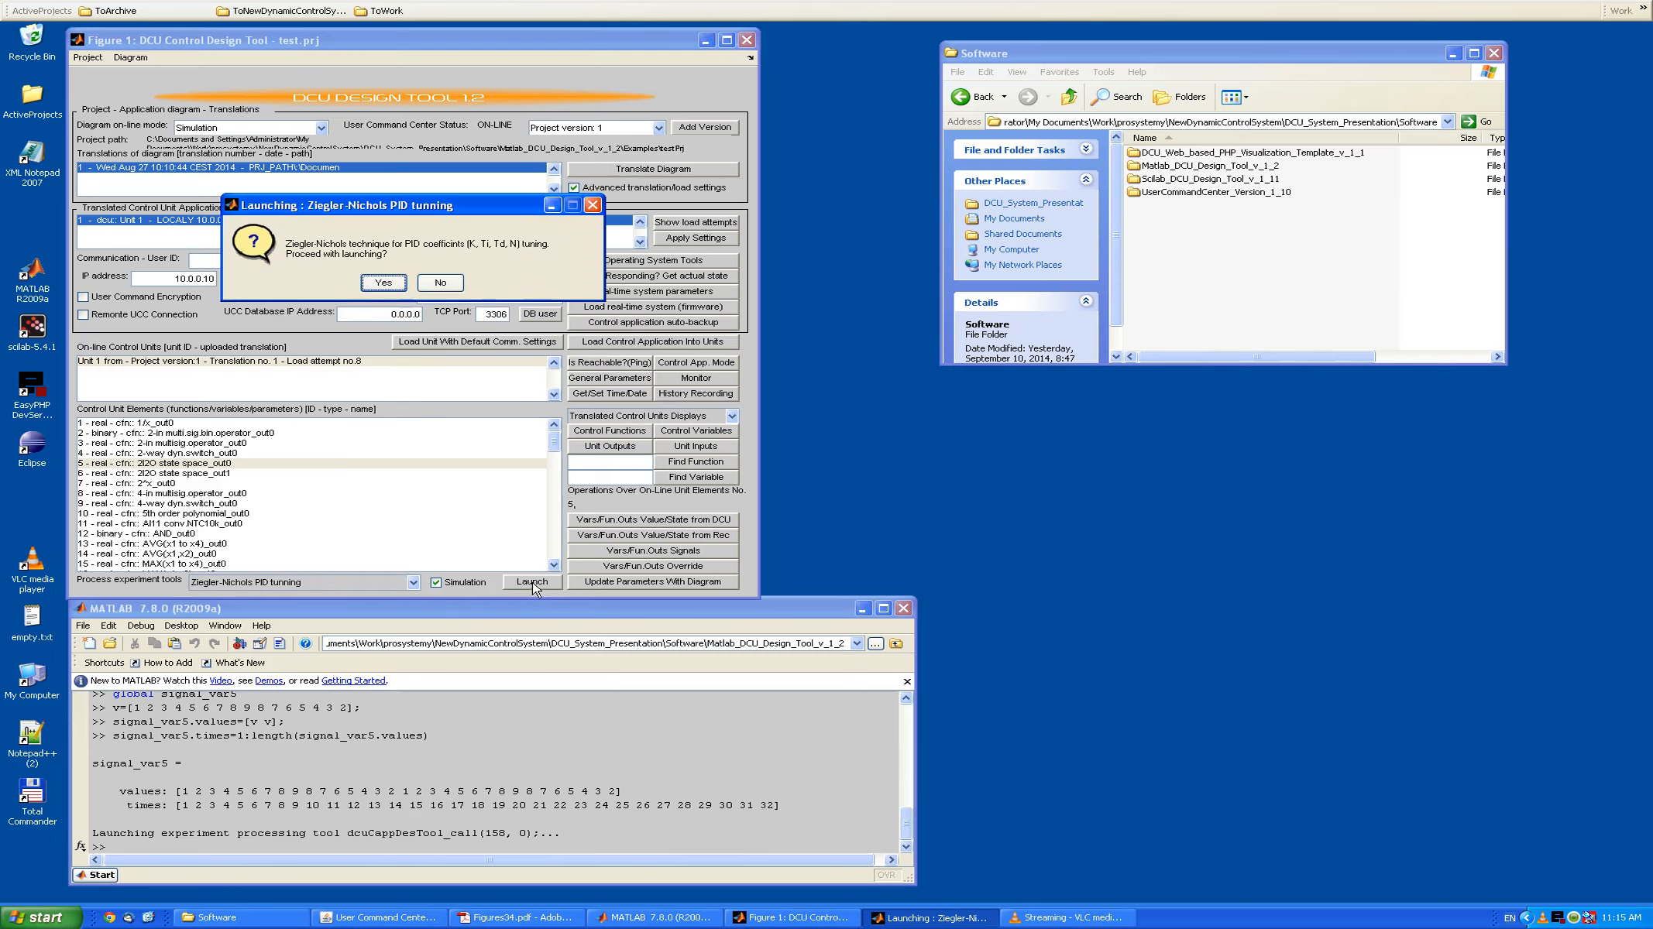
pyautogui.click(384, 283)
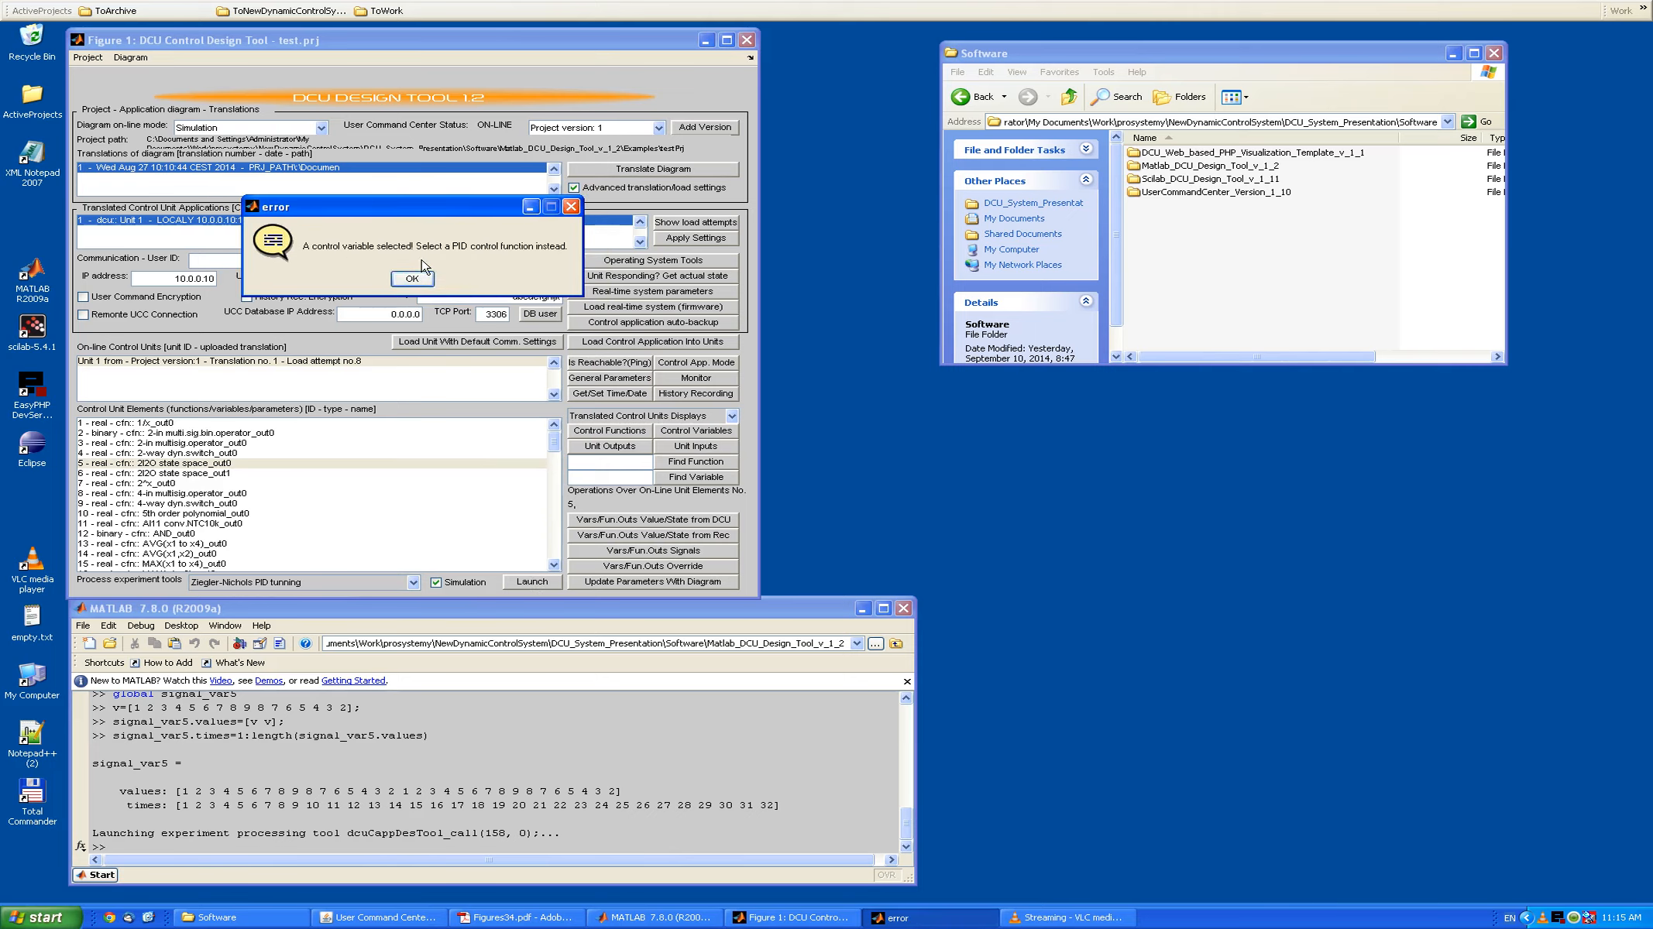
pyautogui.click(412, 277)
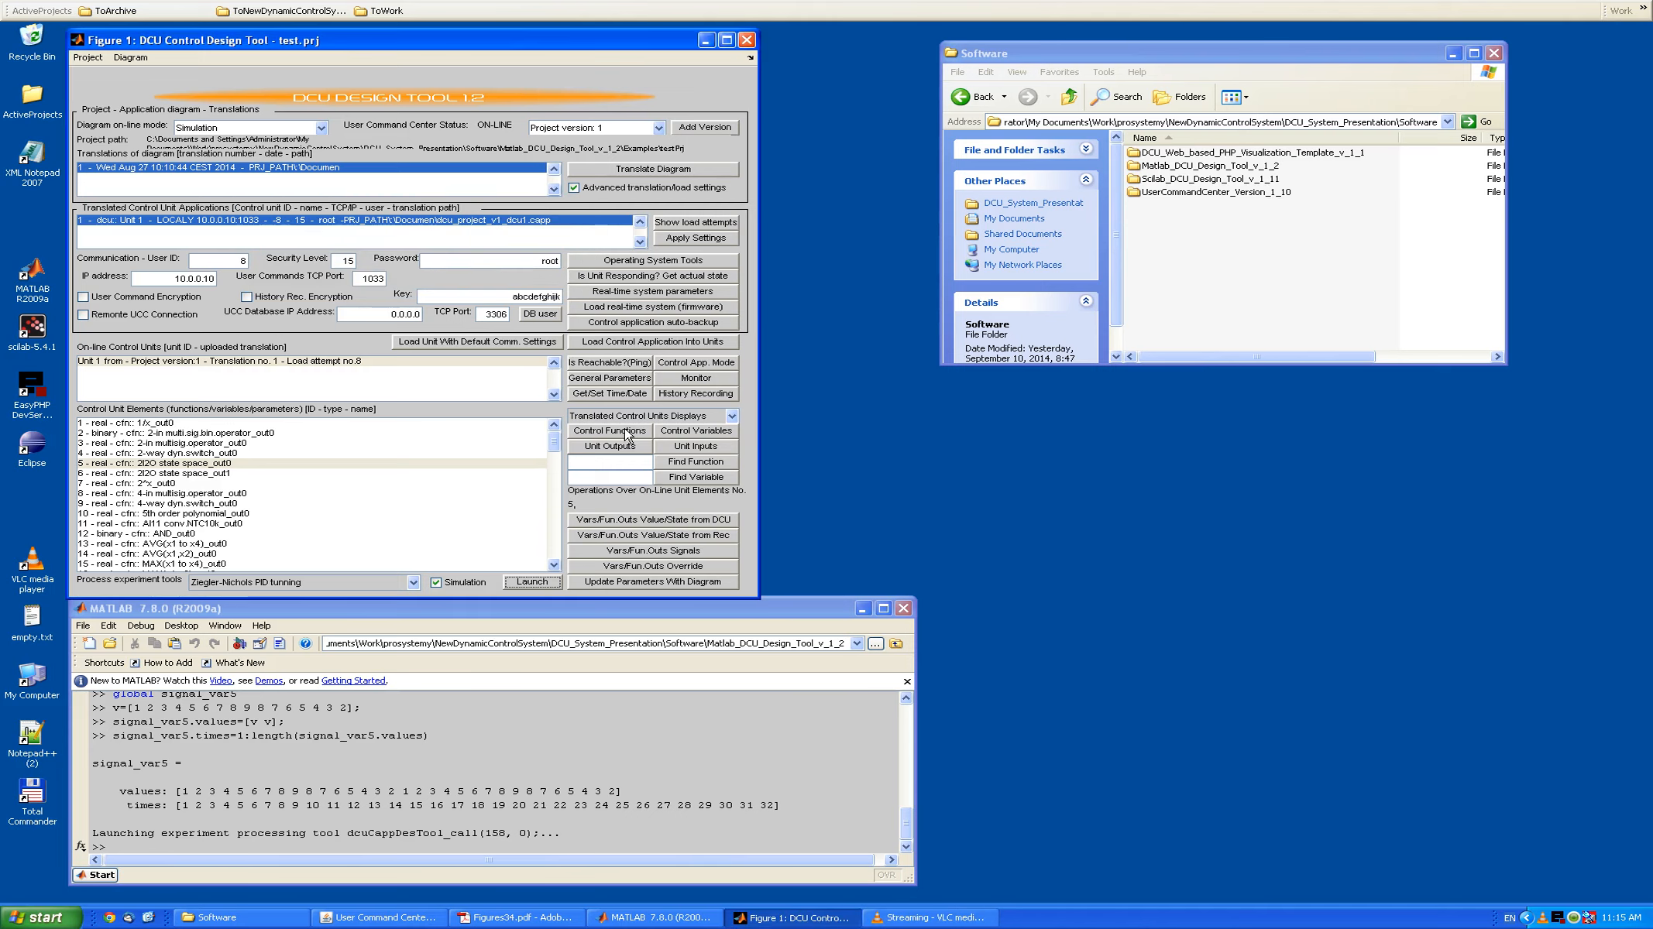
# - Display the unit's control functions and select function 26, the RST Controller PID1
pyautogui.click(610, 431)
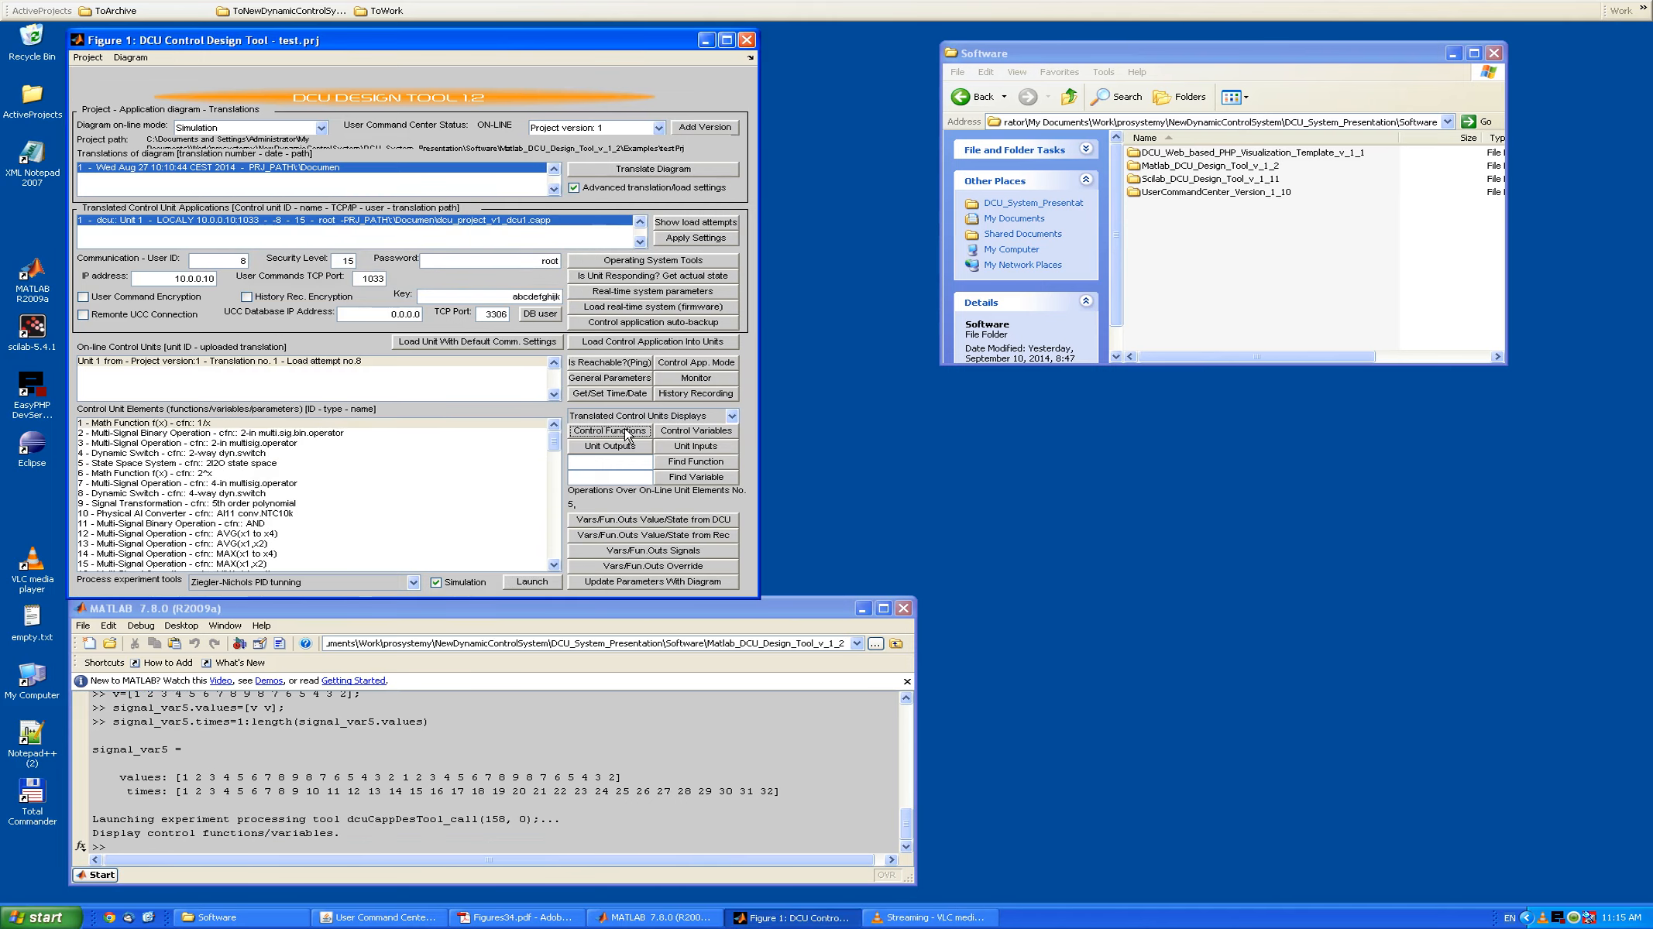
pyautogui.click(279, 495)
pyautogui.scroll(-5, 280, 502)
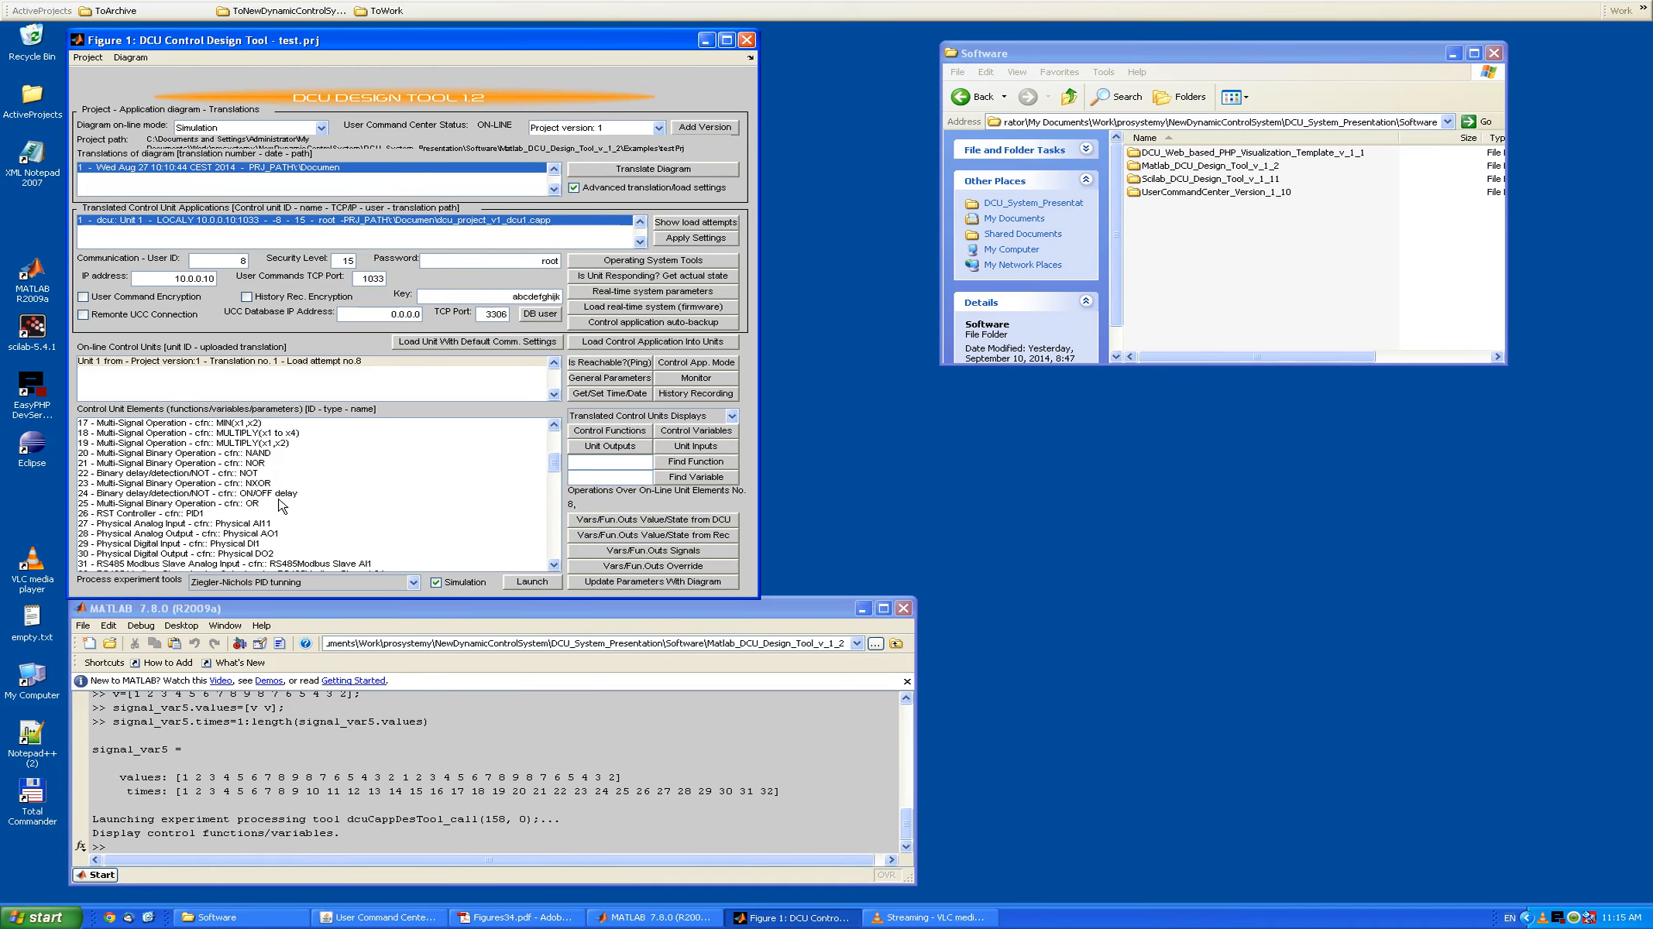
pyautogui.click(252, 504)
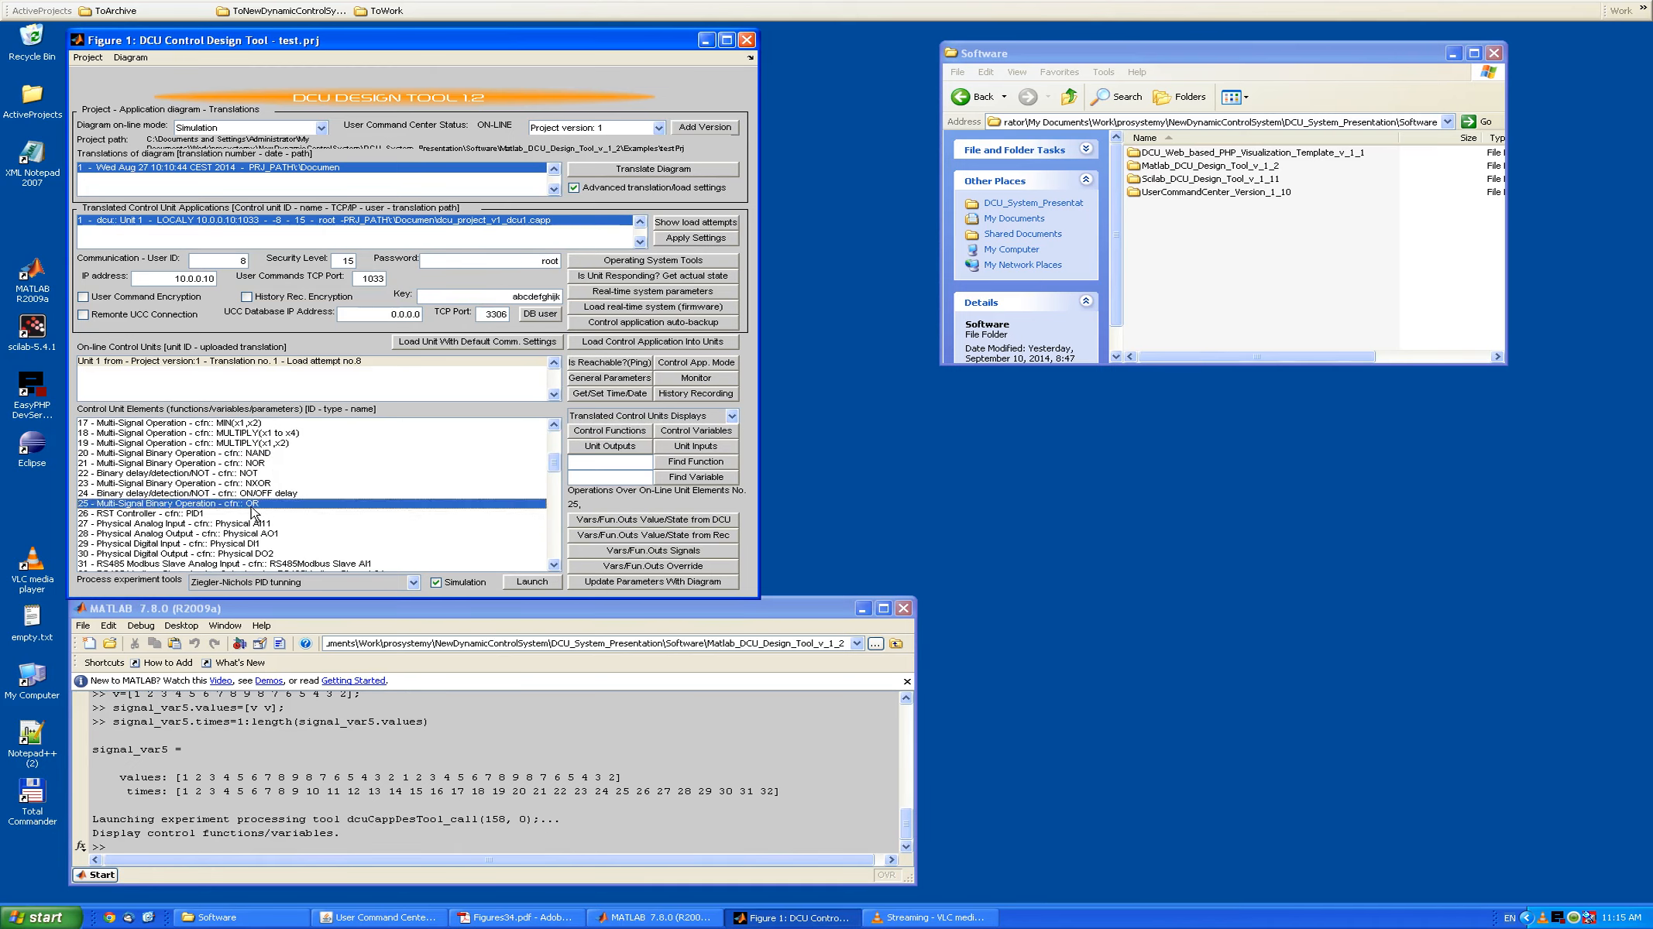
pyautogui.click(233, 515)
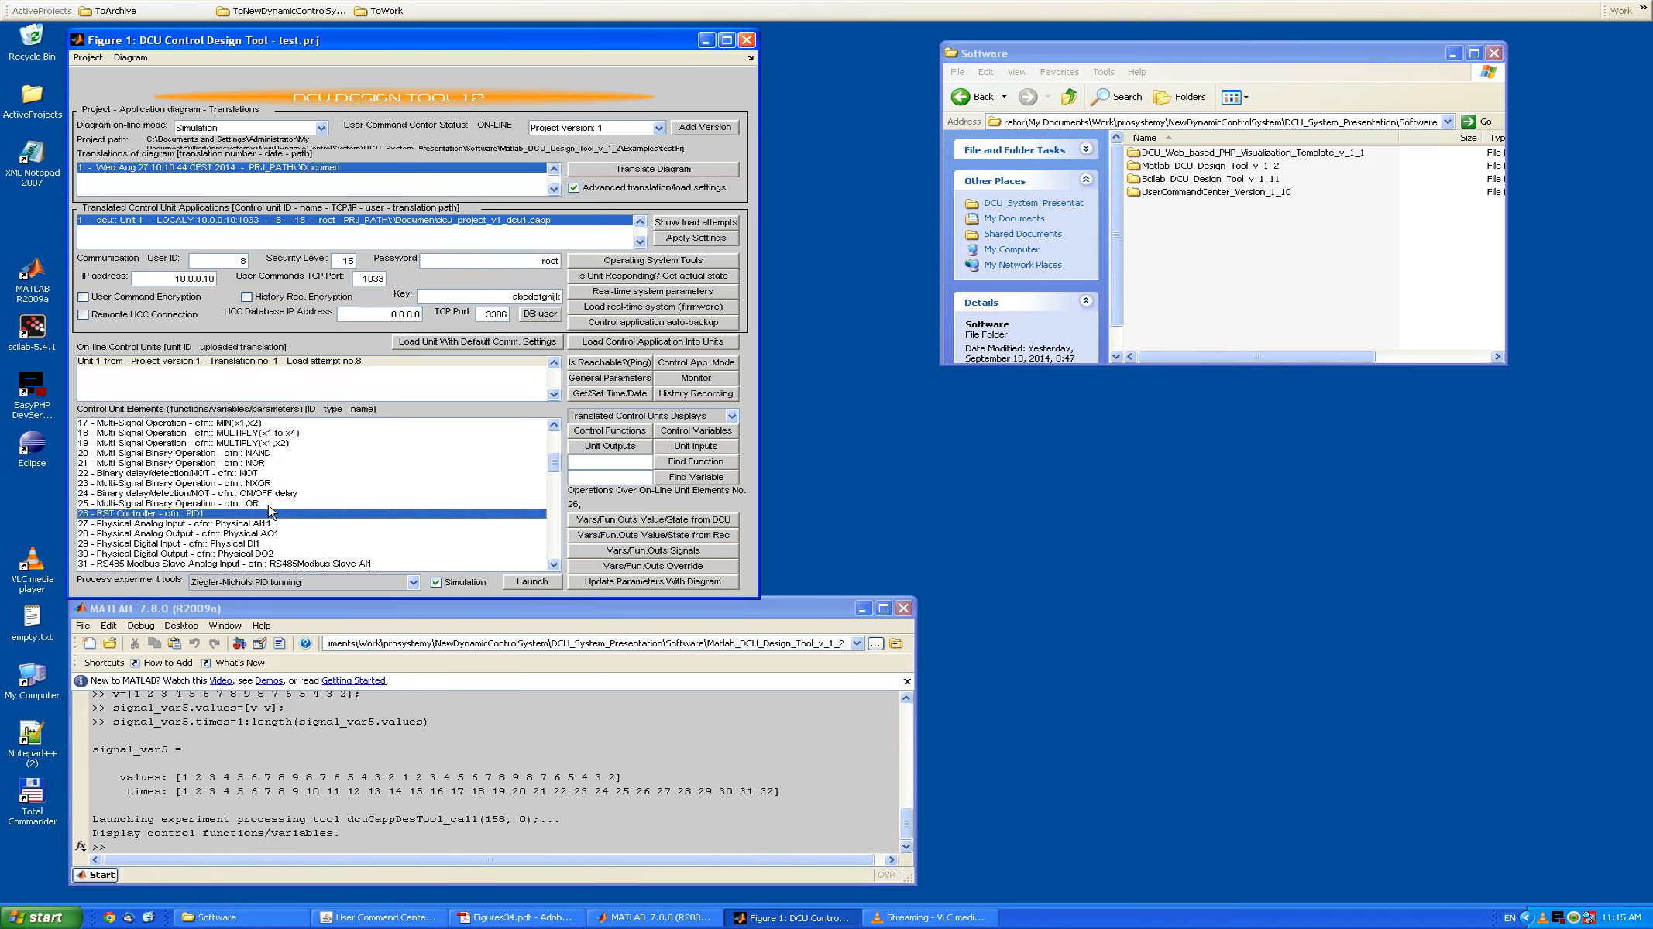
# - Launch Ziegler-Nichols tuning for PID1, accepting a step amplitude of 10.0 and an estimated process response time of 10 sec
pyautogui.click(532, 582)
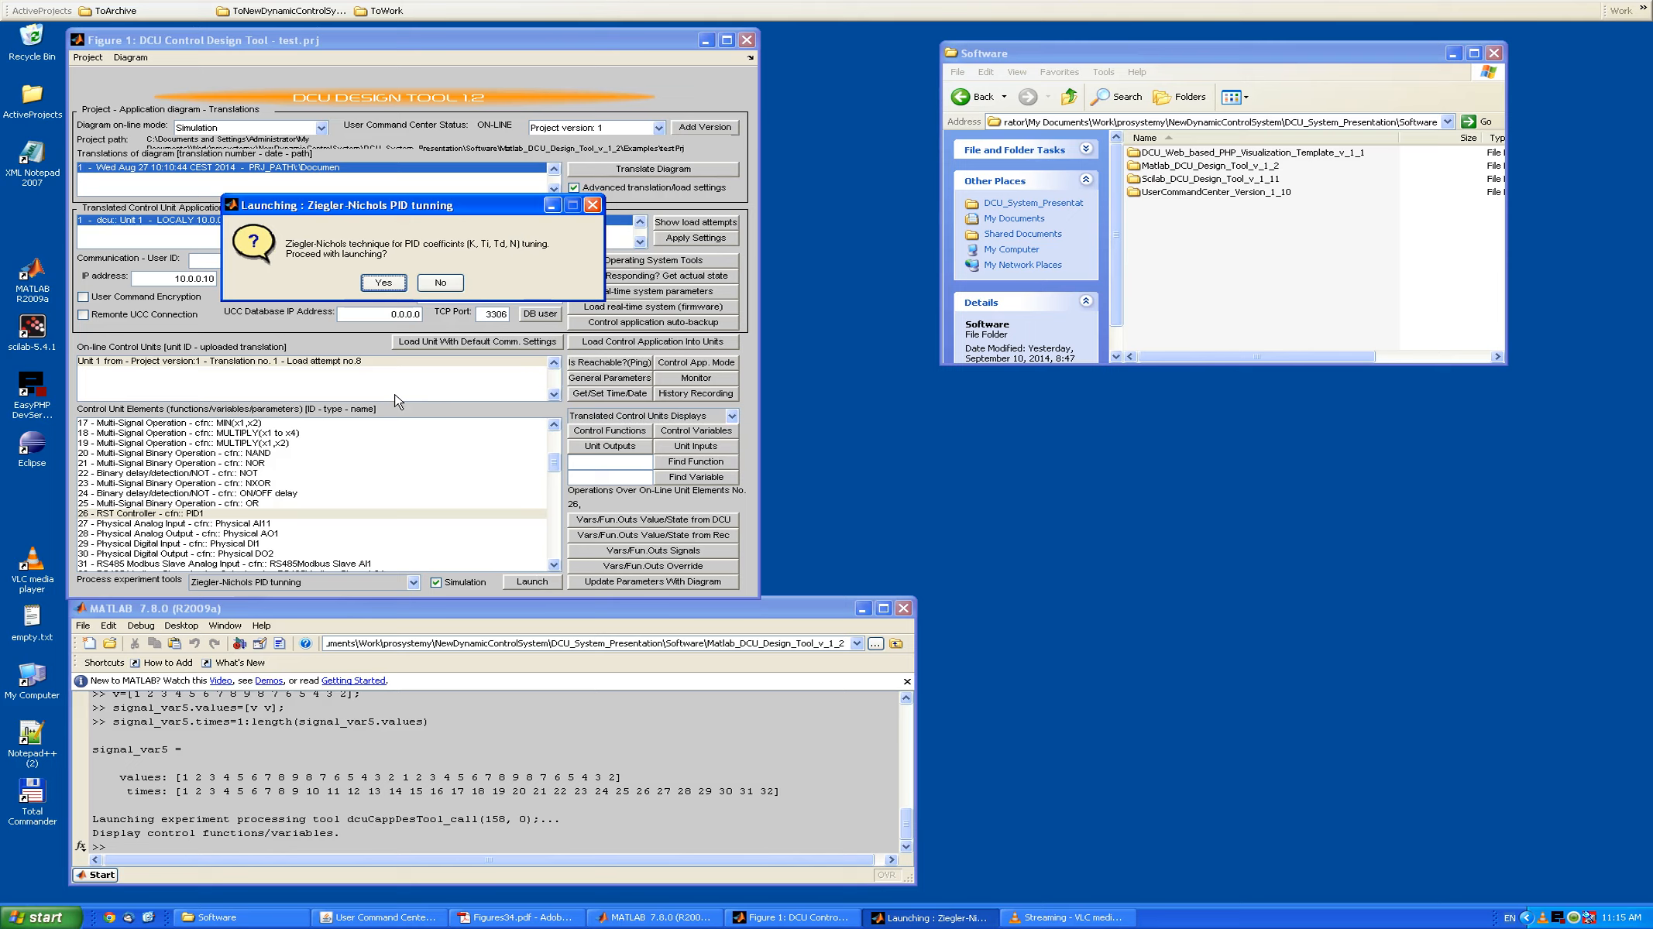
pyautogui.moveTo(340, 209); pyautogui.dragTo(491, 292)
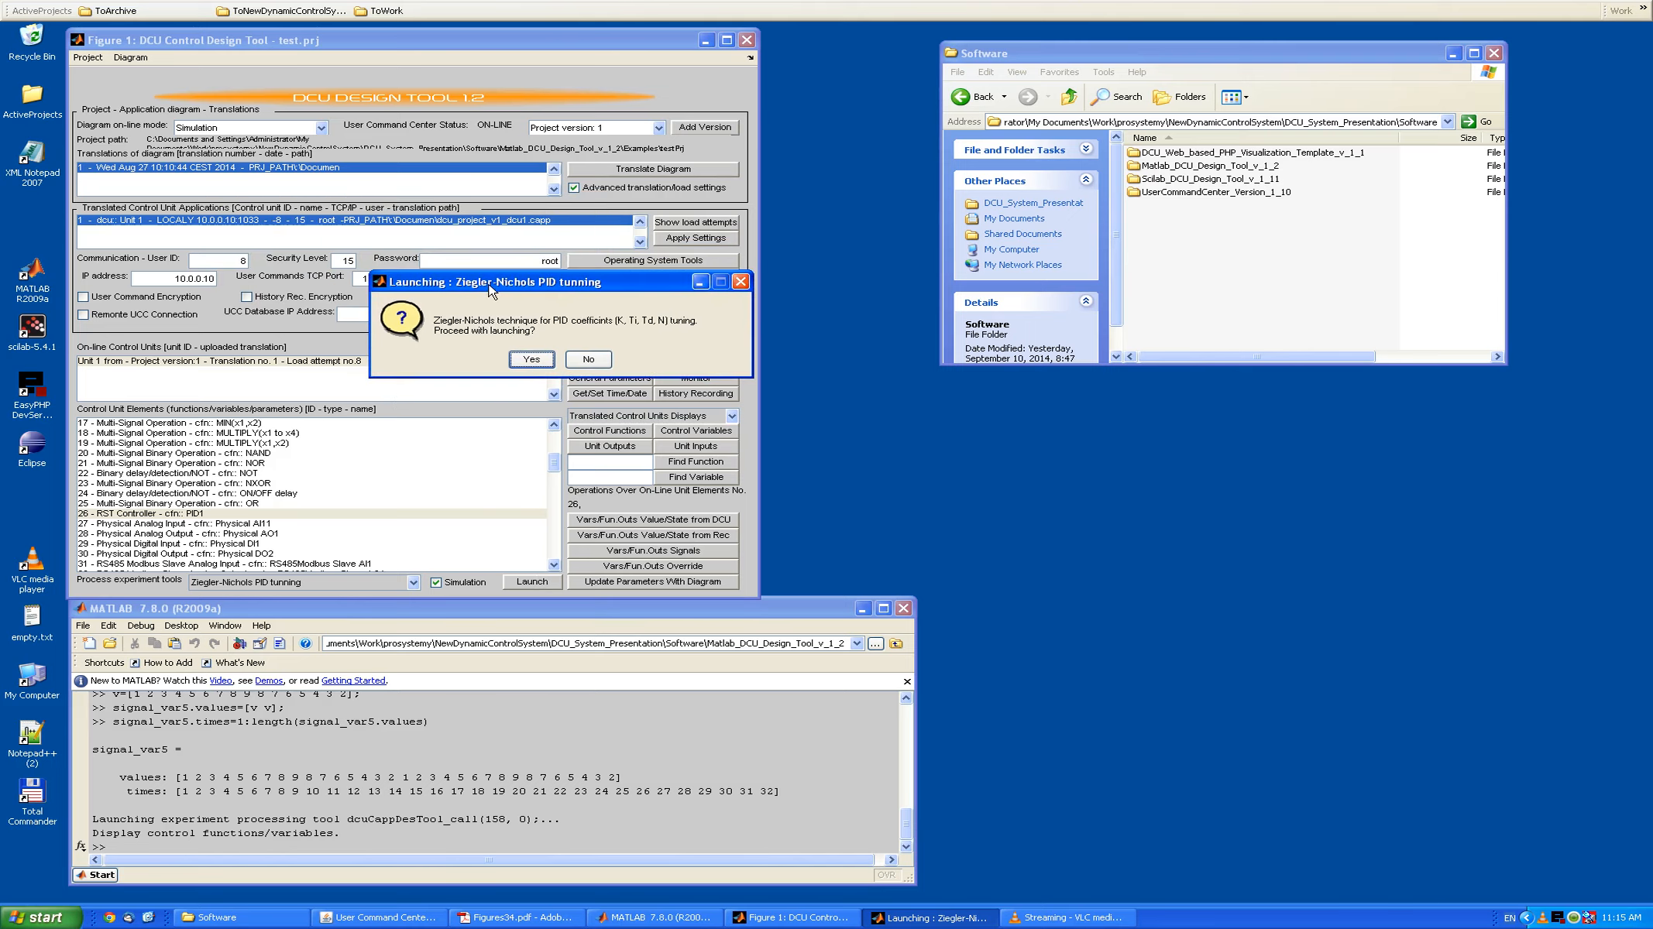
pyautogui.click(530, 360)
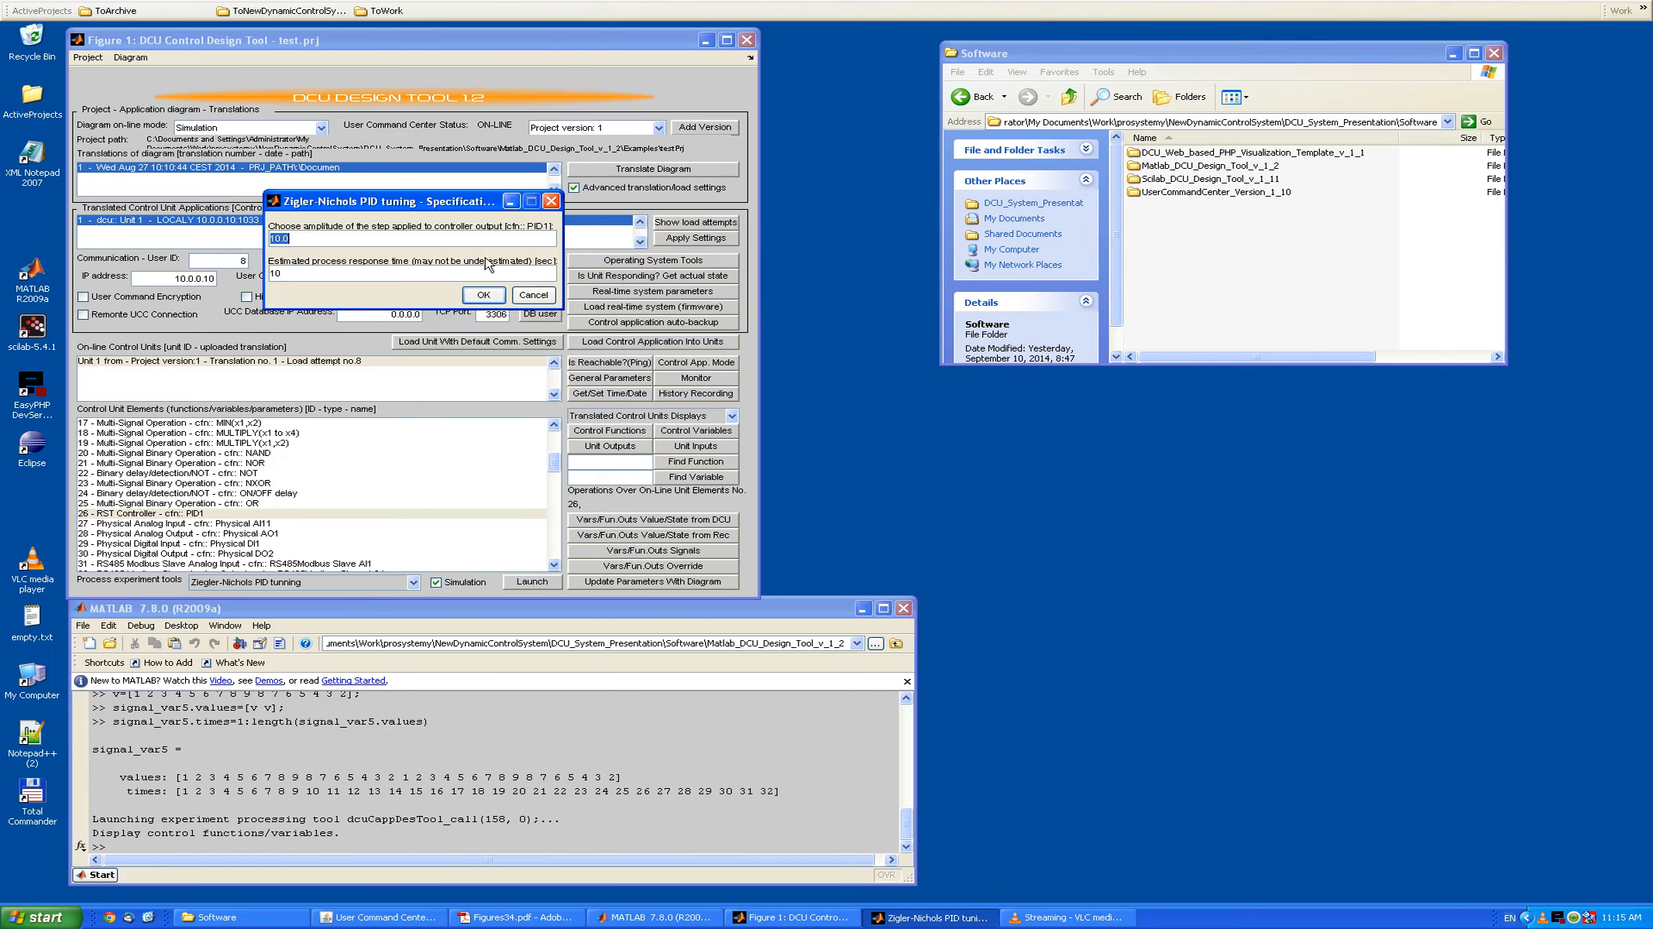
pyautogui.moveTo(410, 203); pyautogui.dragTo(599, 350)
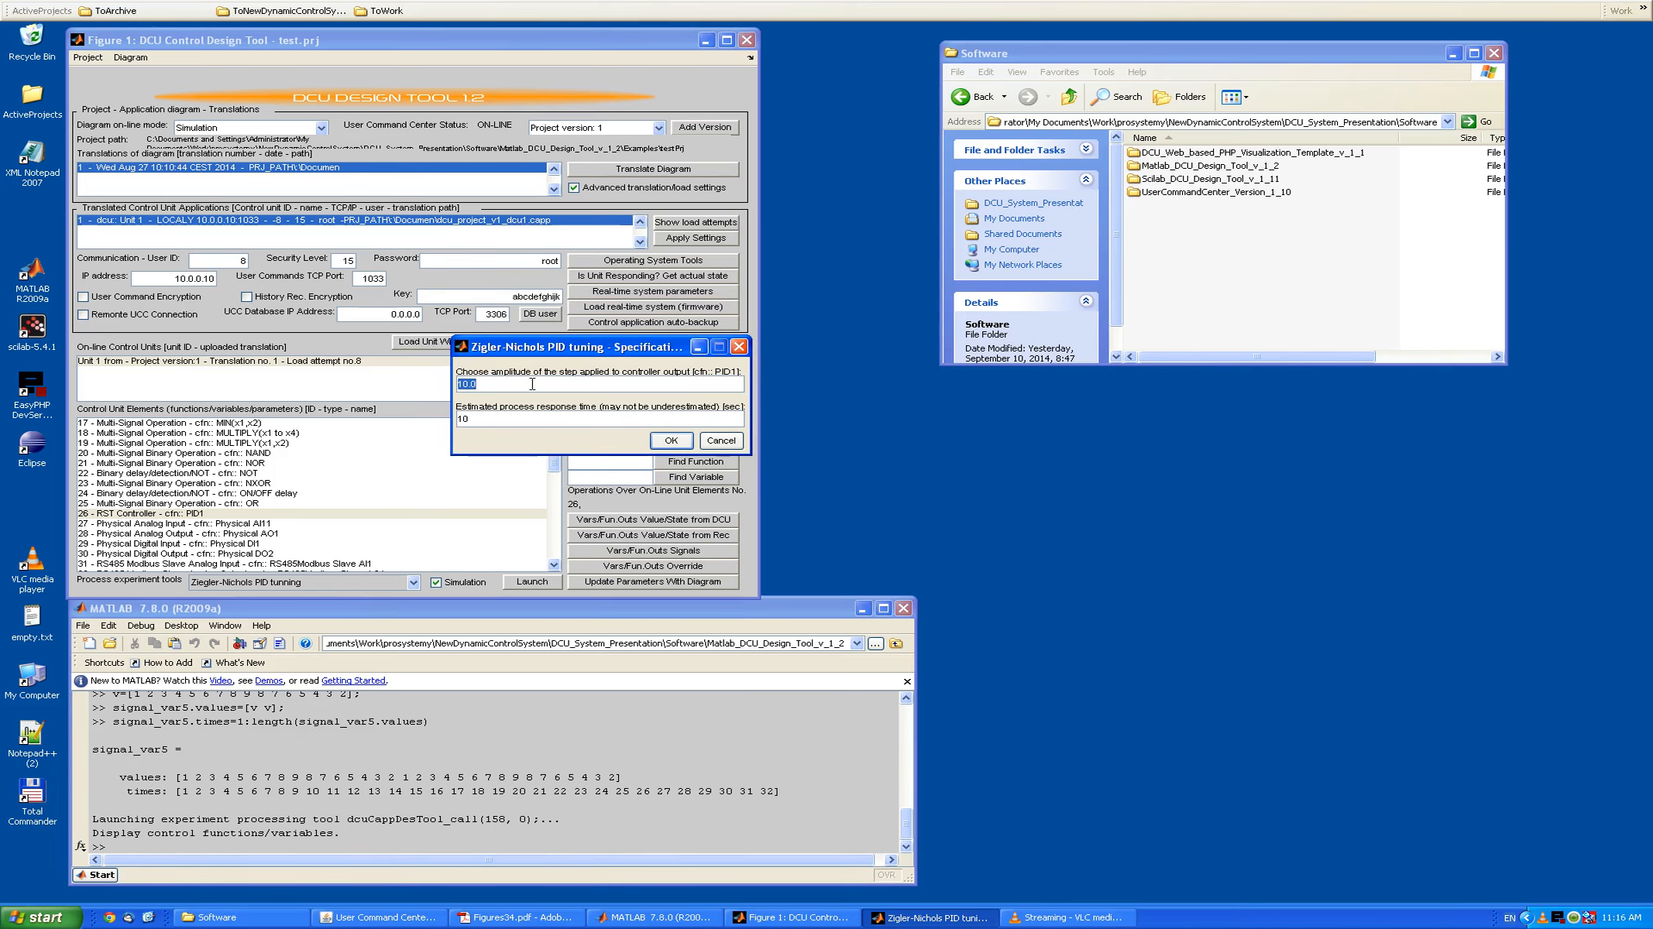
pyautogui.click(525, 418)
pyautogui.click(676, 441)
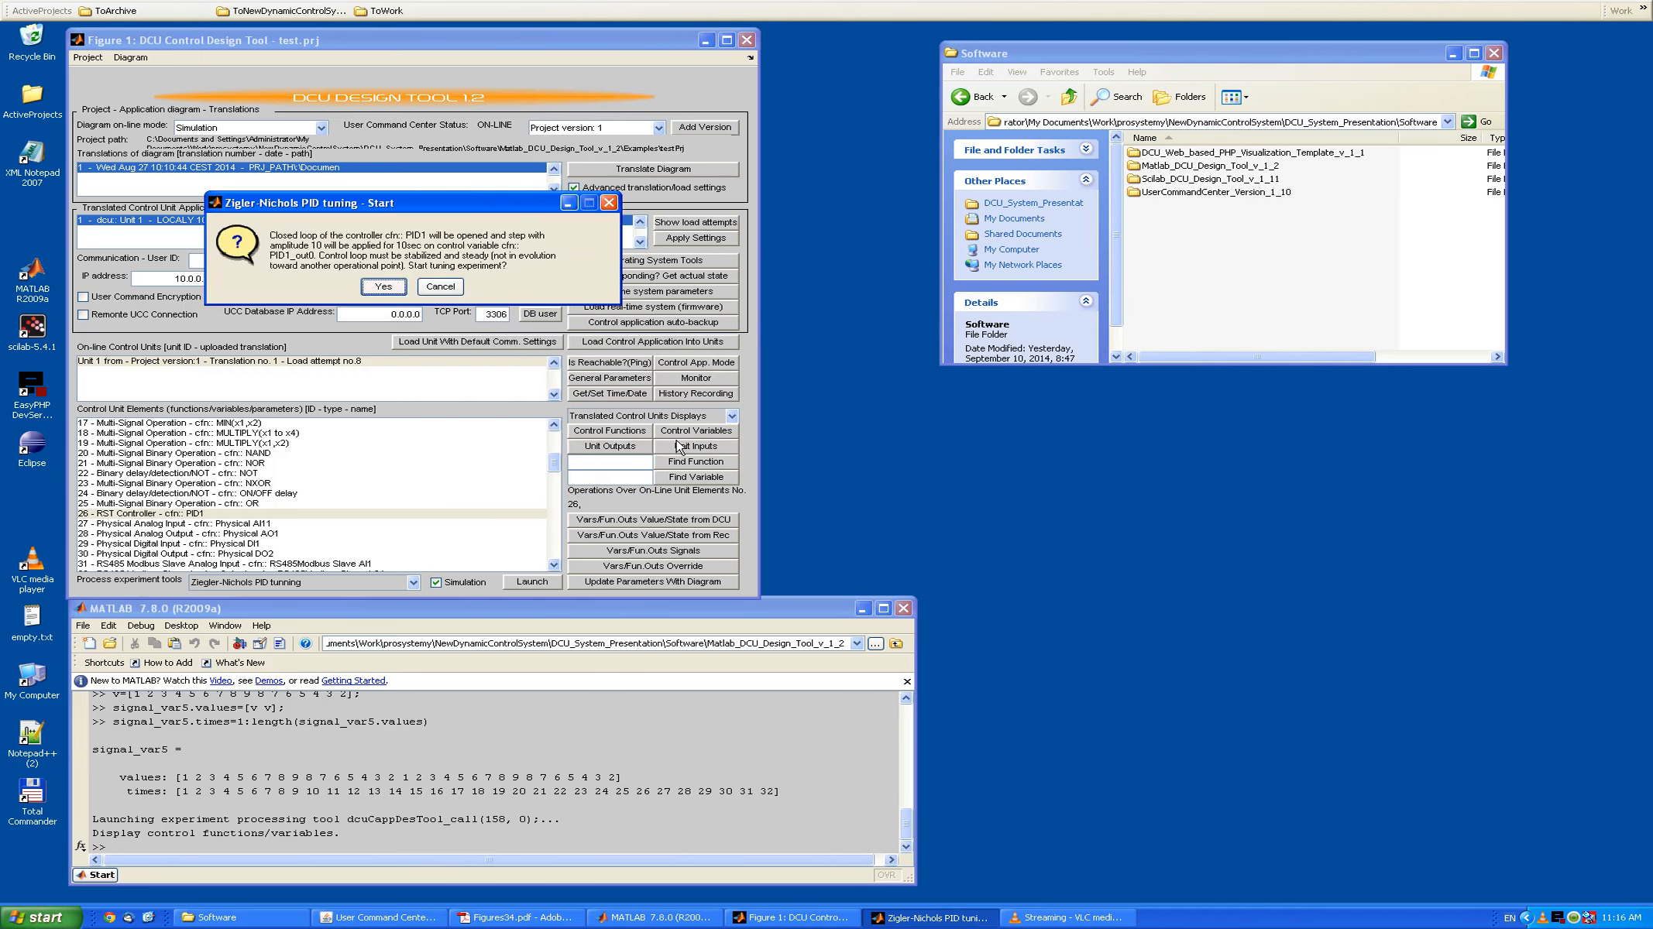
# - Start the PID1 tuning experiment and accept the suggested actual value of PID1_out0
pyautogui.moveTo(405, 206); pyautogui.dragTo(600, 341)
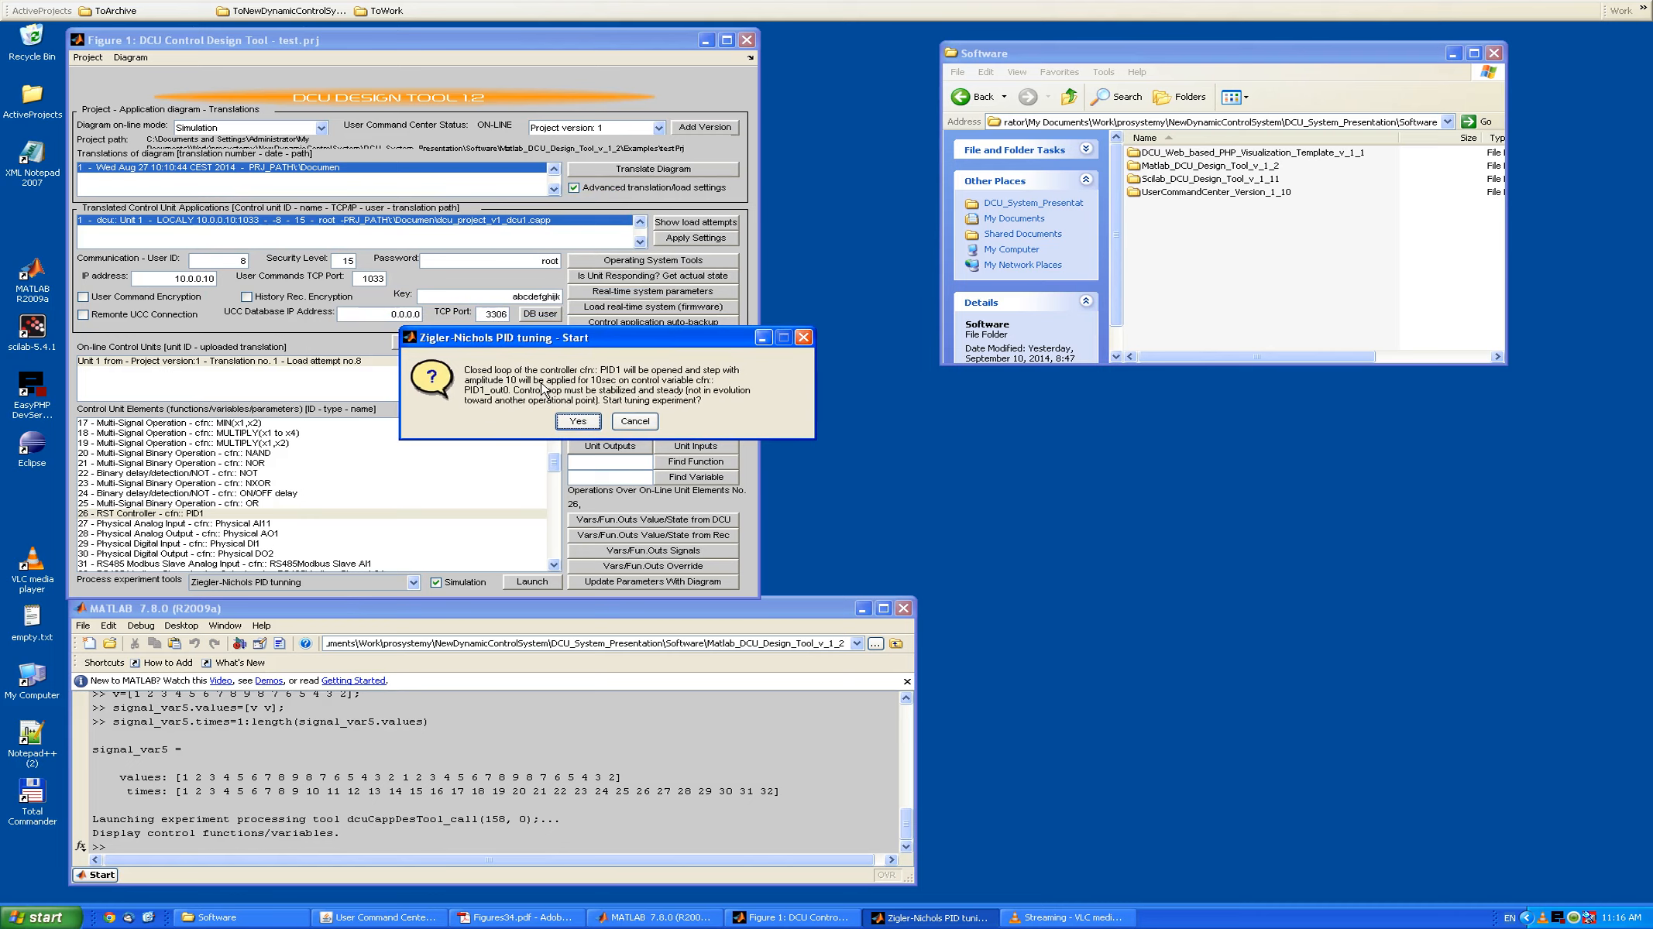
pyautogui.click(578, 422)
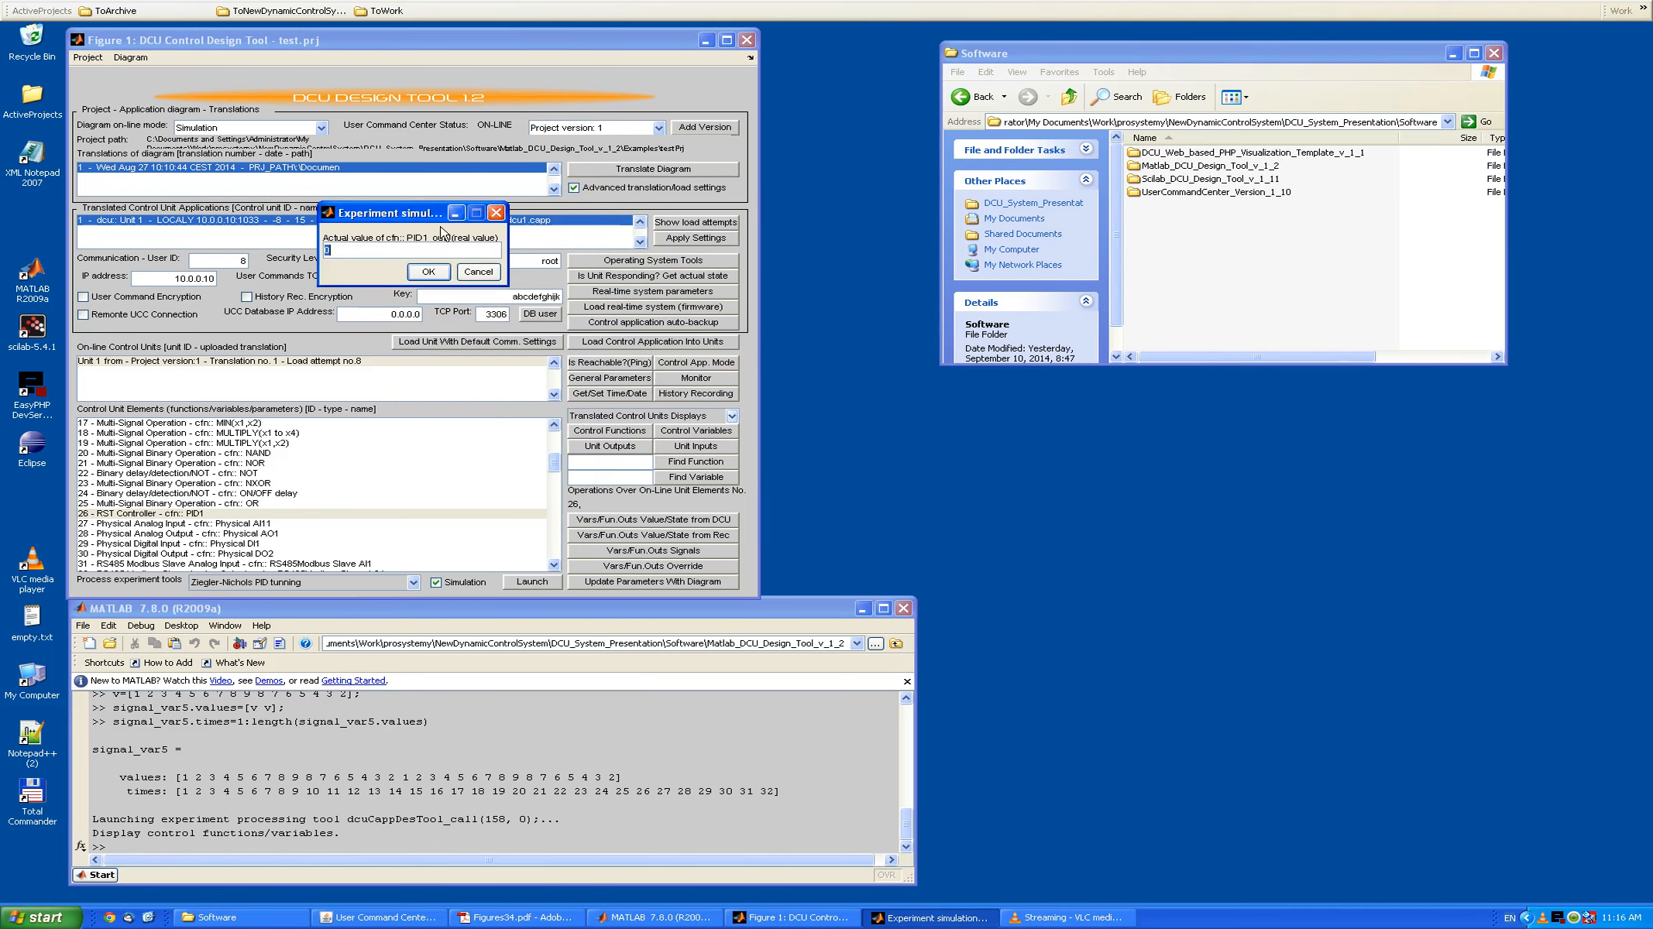
pyautogui.moveTo(419, 216); pyautogui.dragTo(560, 362)
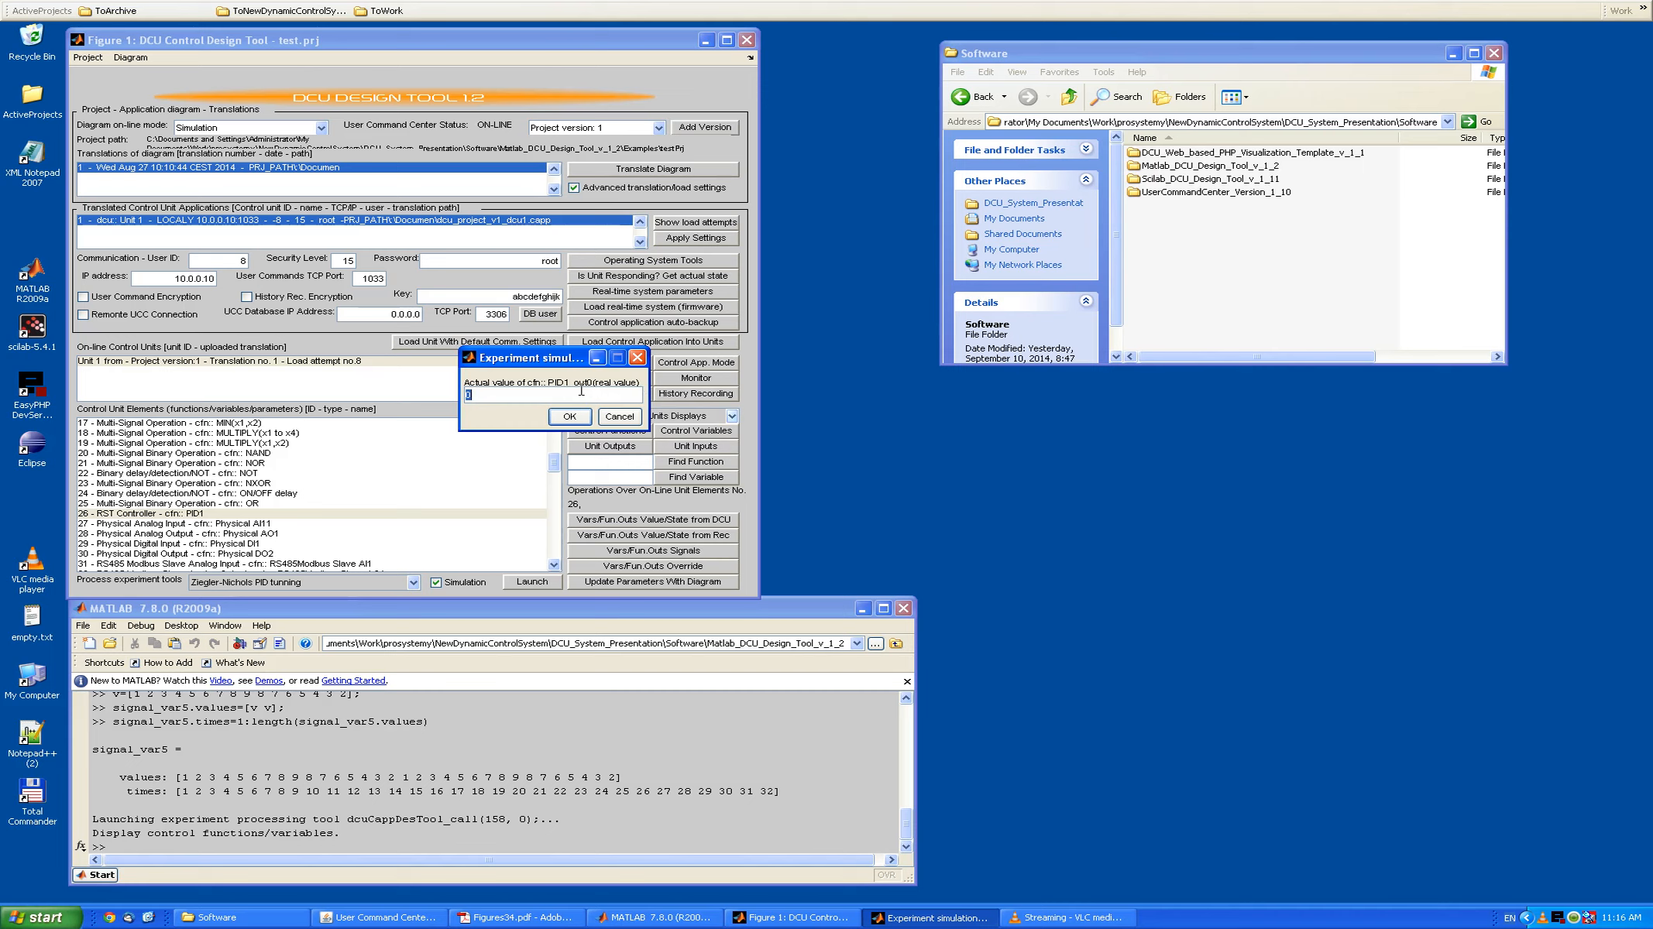
pyautogui.click(571, 417)
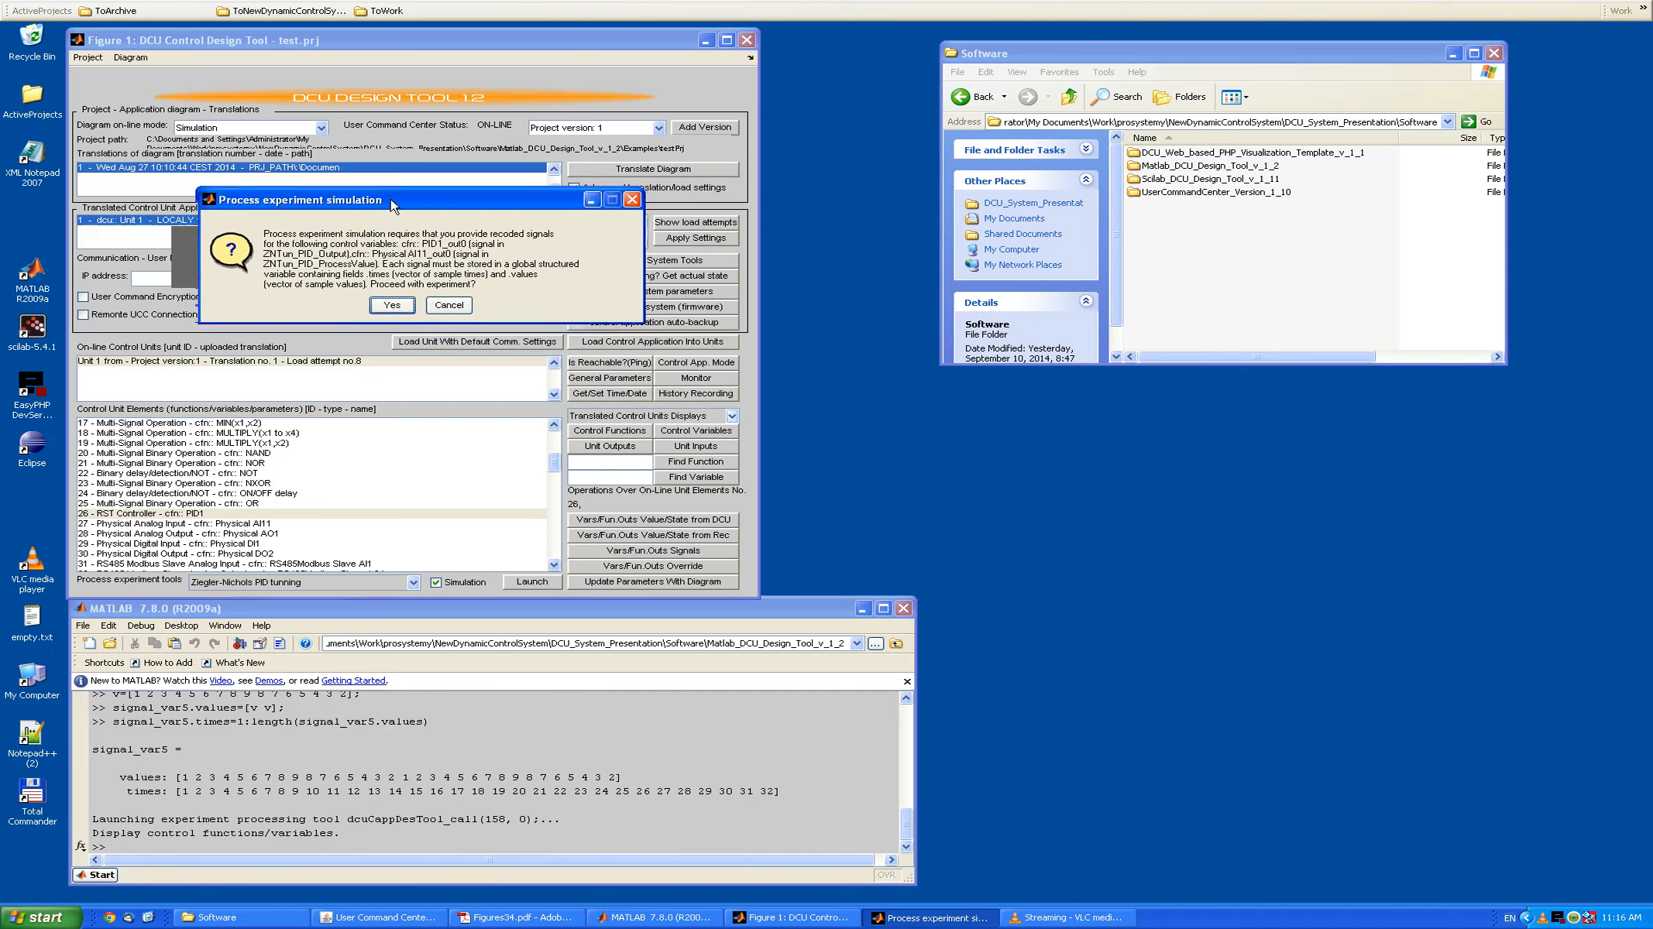
# - Agree to proceed with the process experiment simulation for PID1 and dismiss the closing message
pyautogui.moveTo(384, 196); pyautogui.dragTo(555, 315)
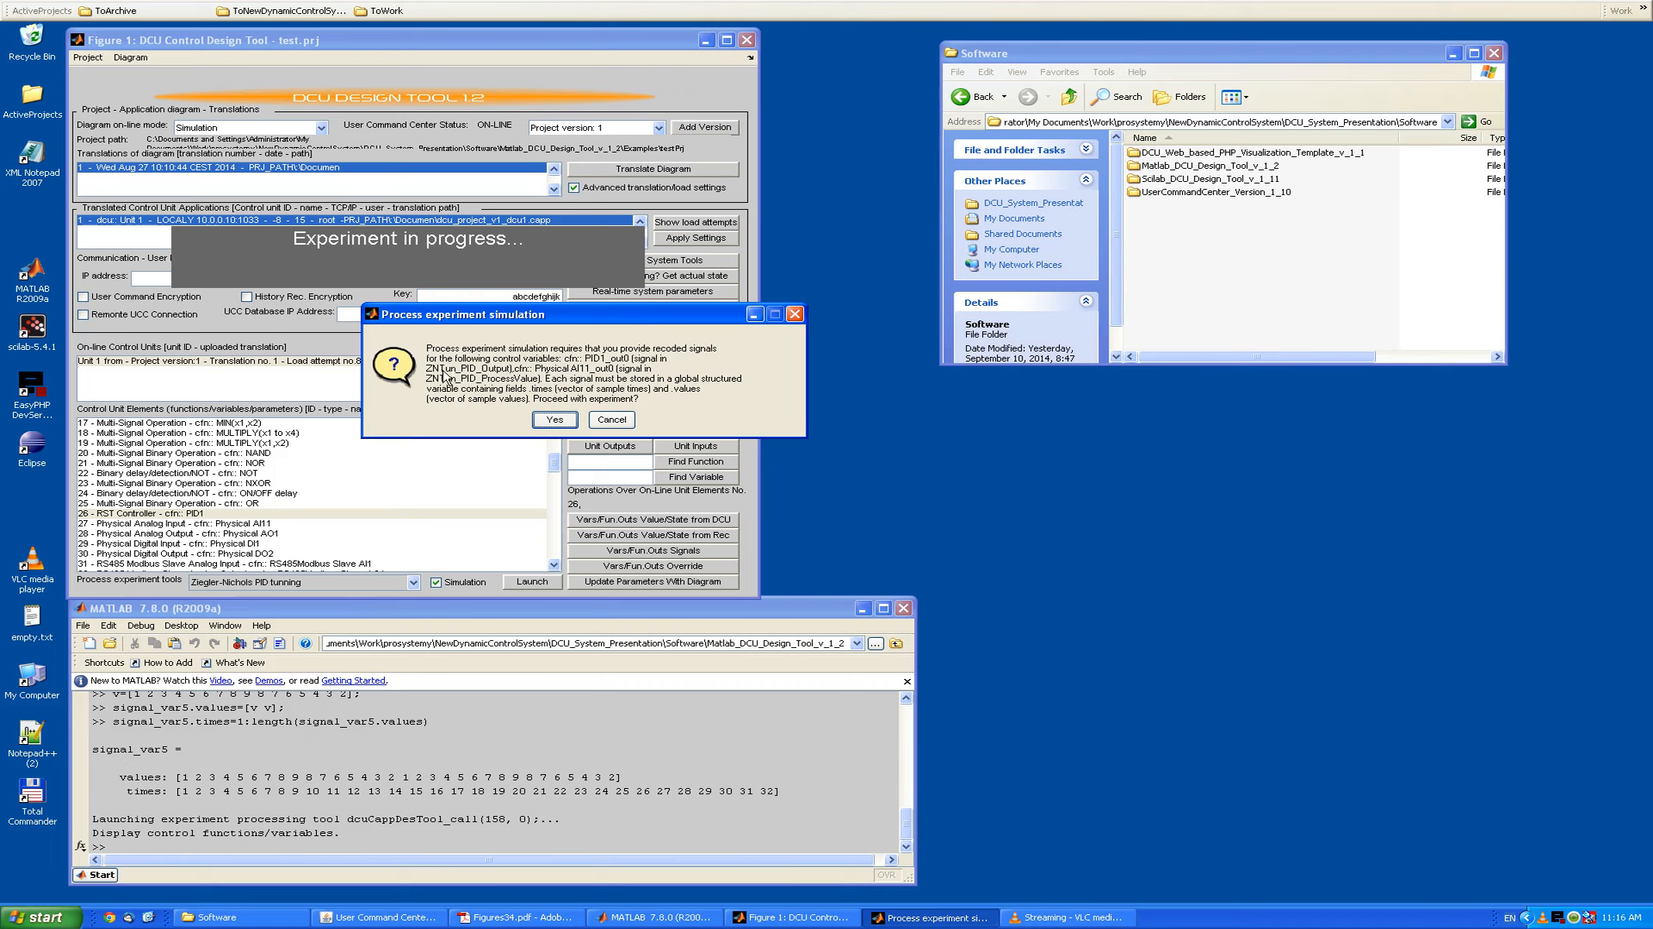
pyautogui.click(562, 421)
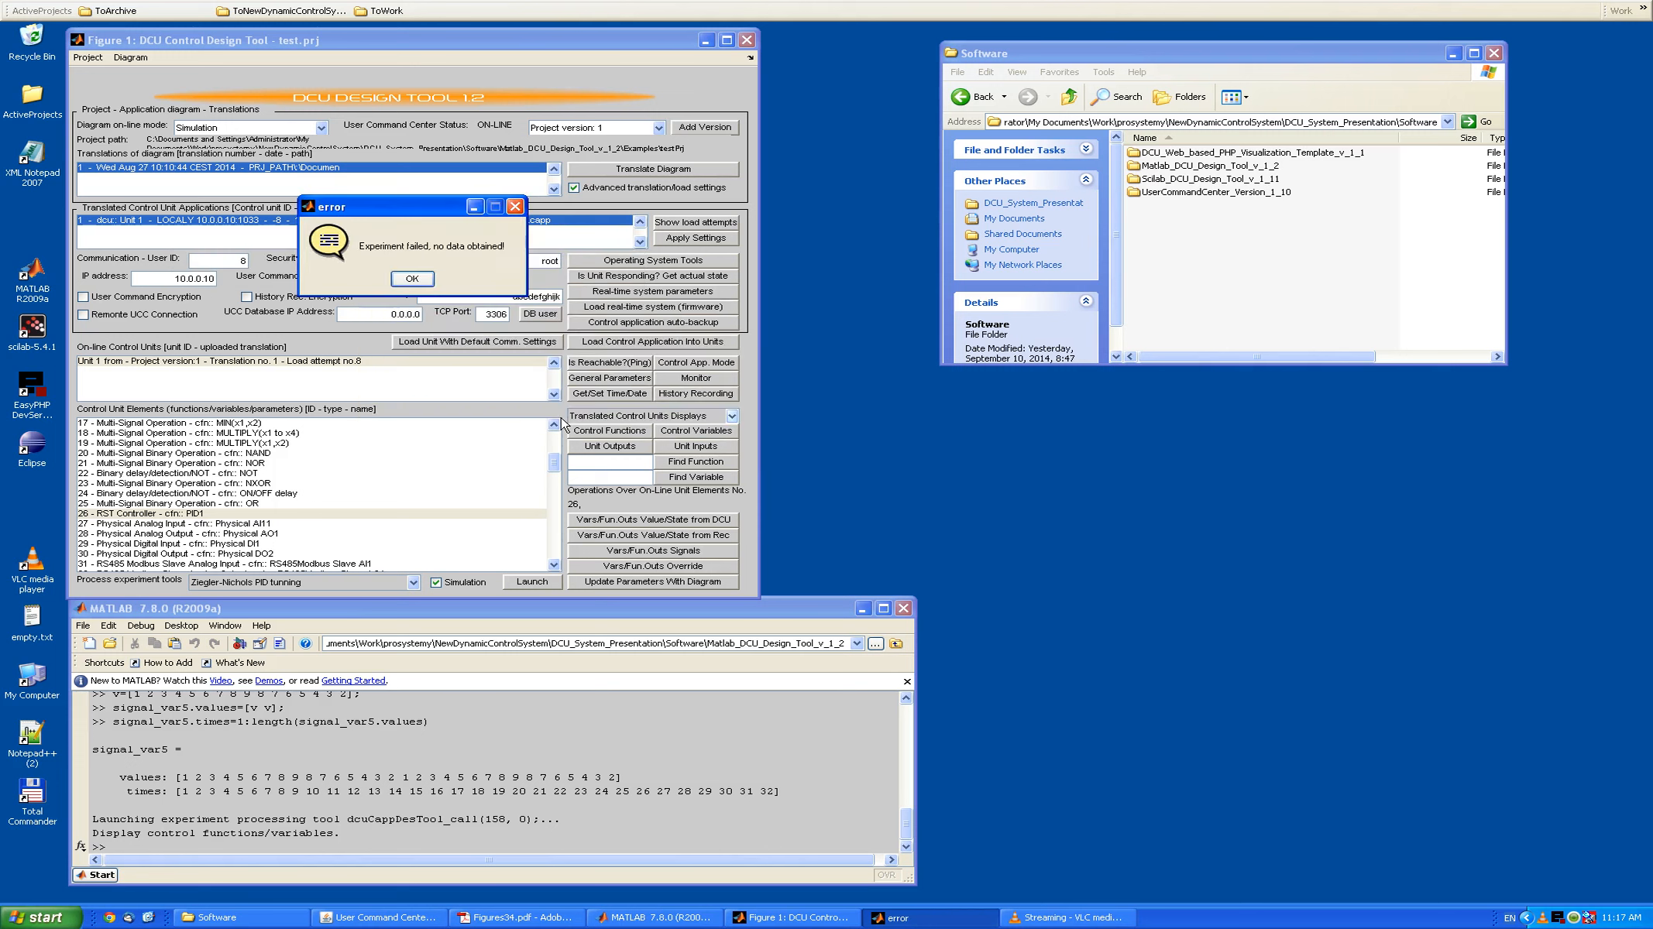
pyautogui.click(413, 281)
# - Switch to MATLAB and open the script ziegler_nichols_example_simsig.m from the Matlab_DCU_Design_Tool_v_1_2 folder
pyautogui.click(574, 768)
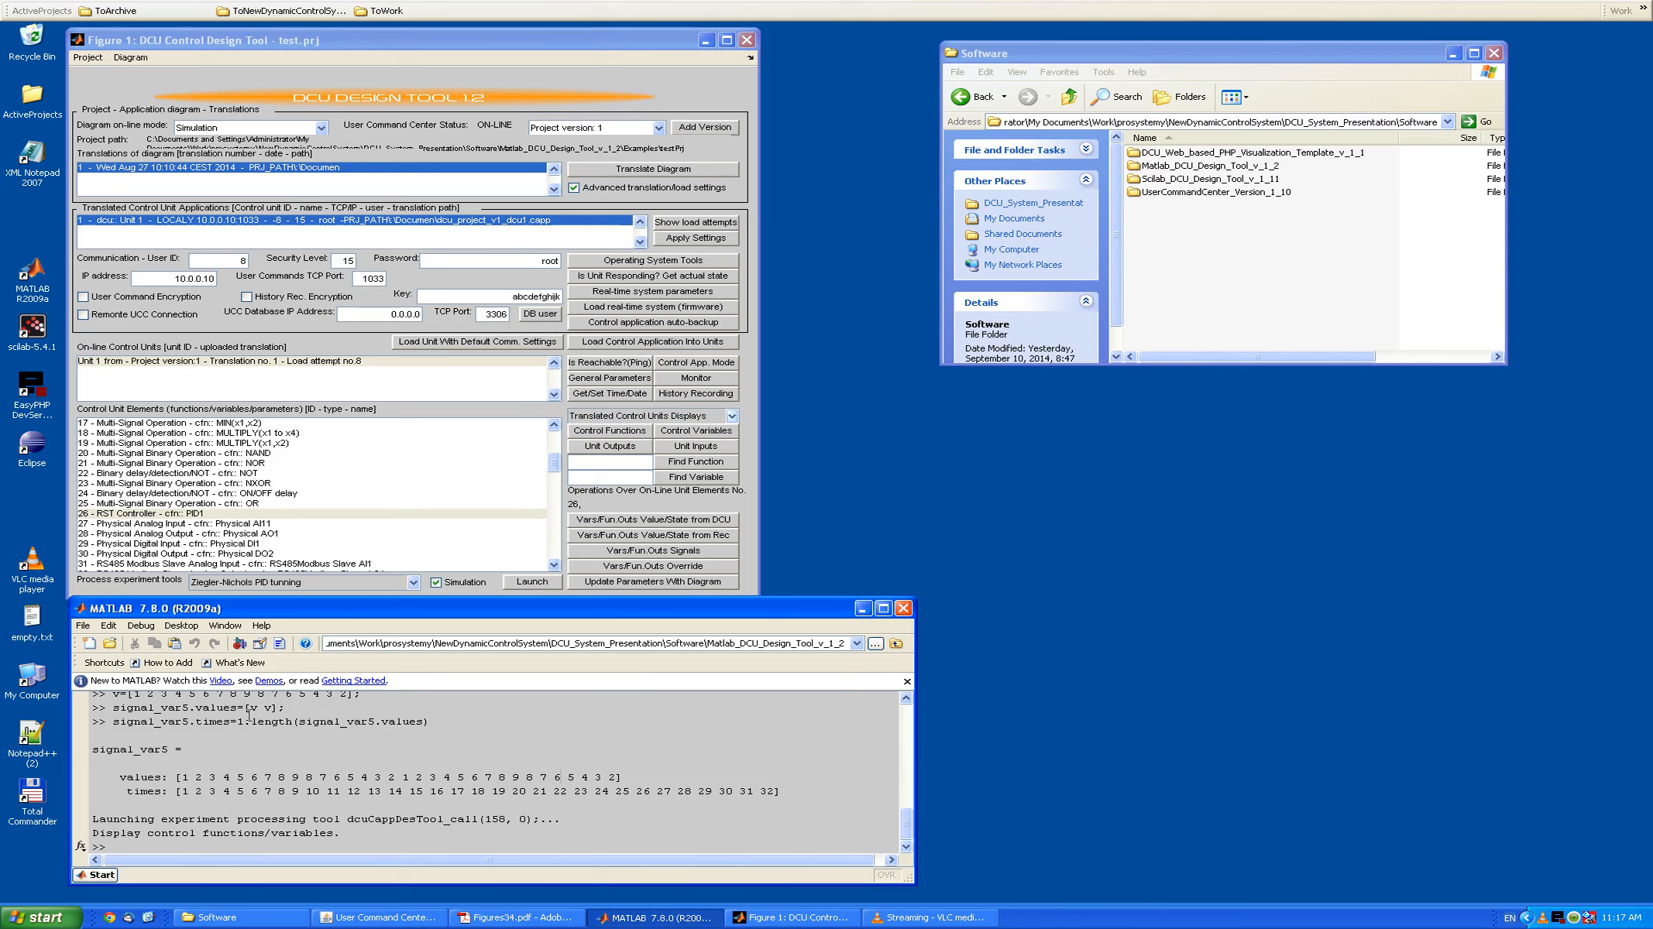
pyautogui.click(109, 642)
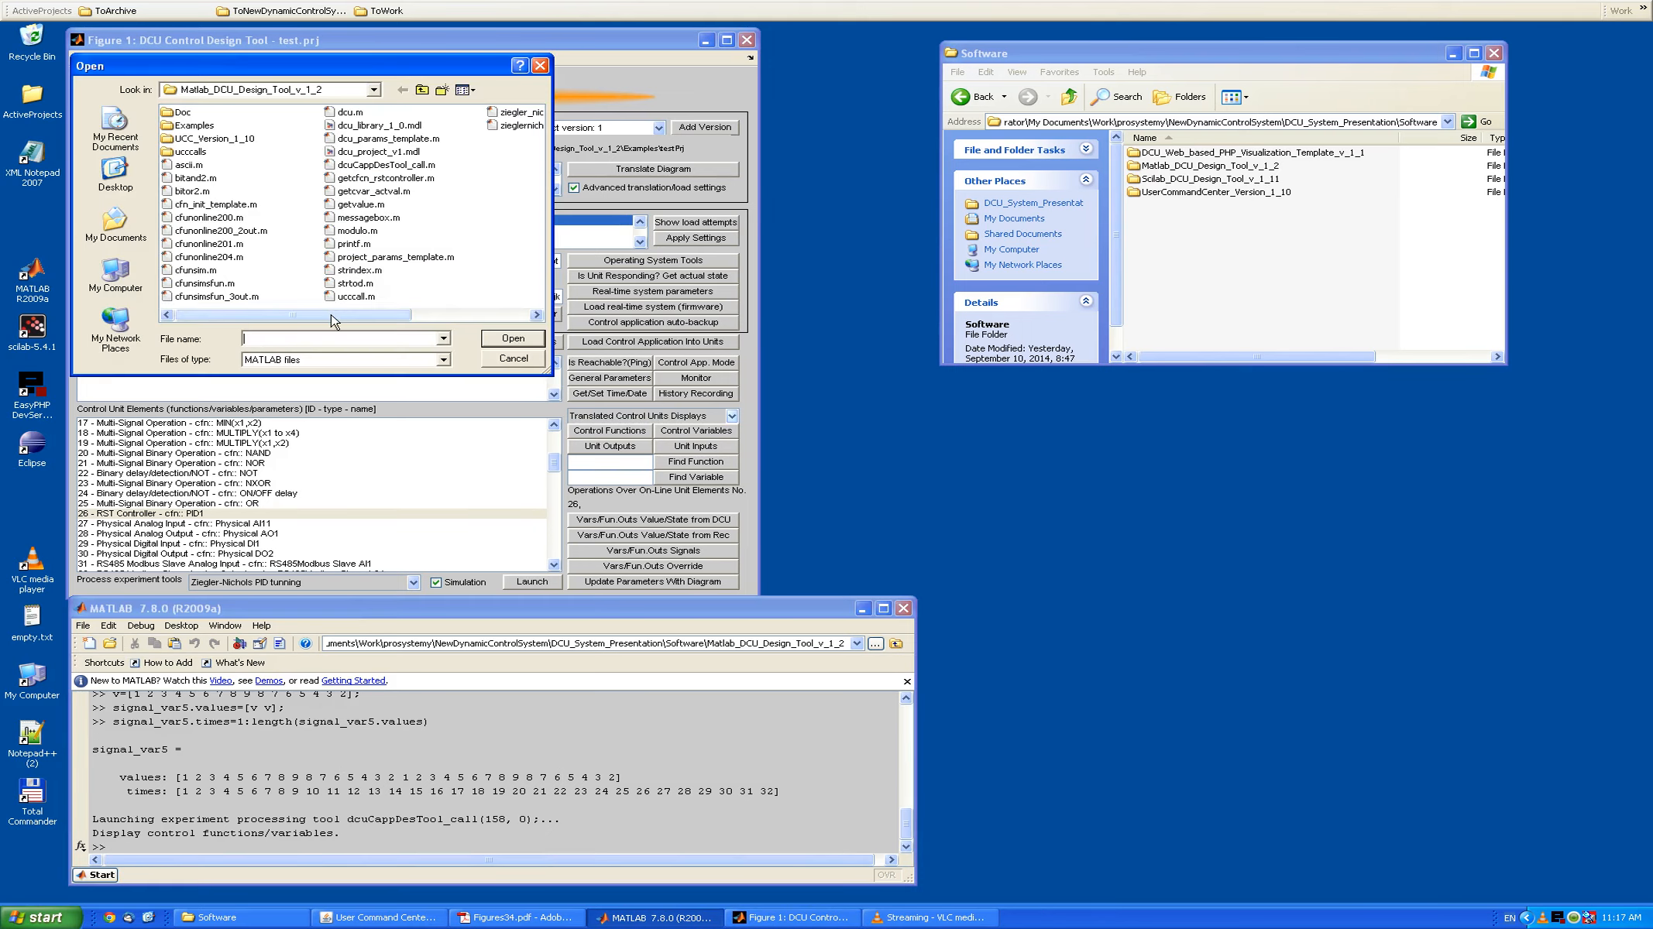
pyautogui.moveTo(334, 316); pyautogui.dragTo(452, 316)
pyautogui.click(445, 115)
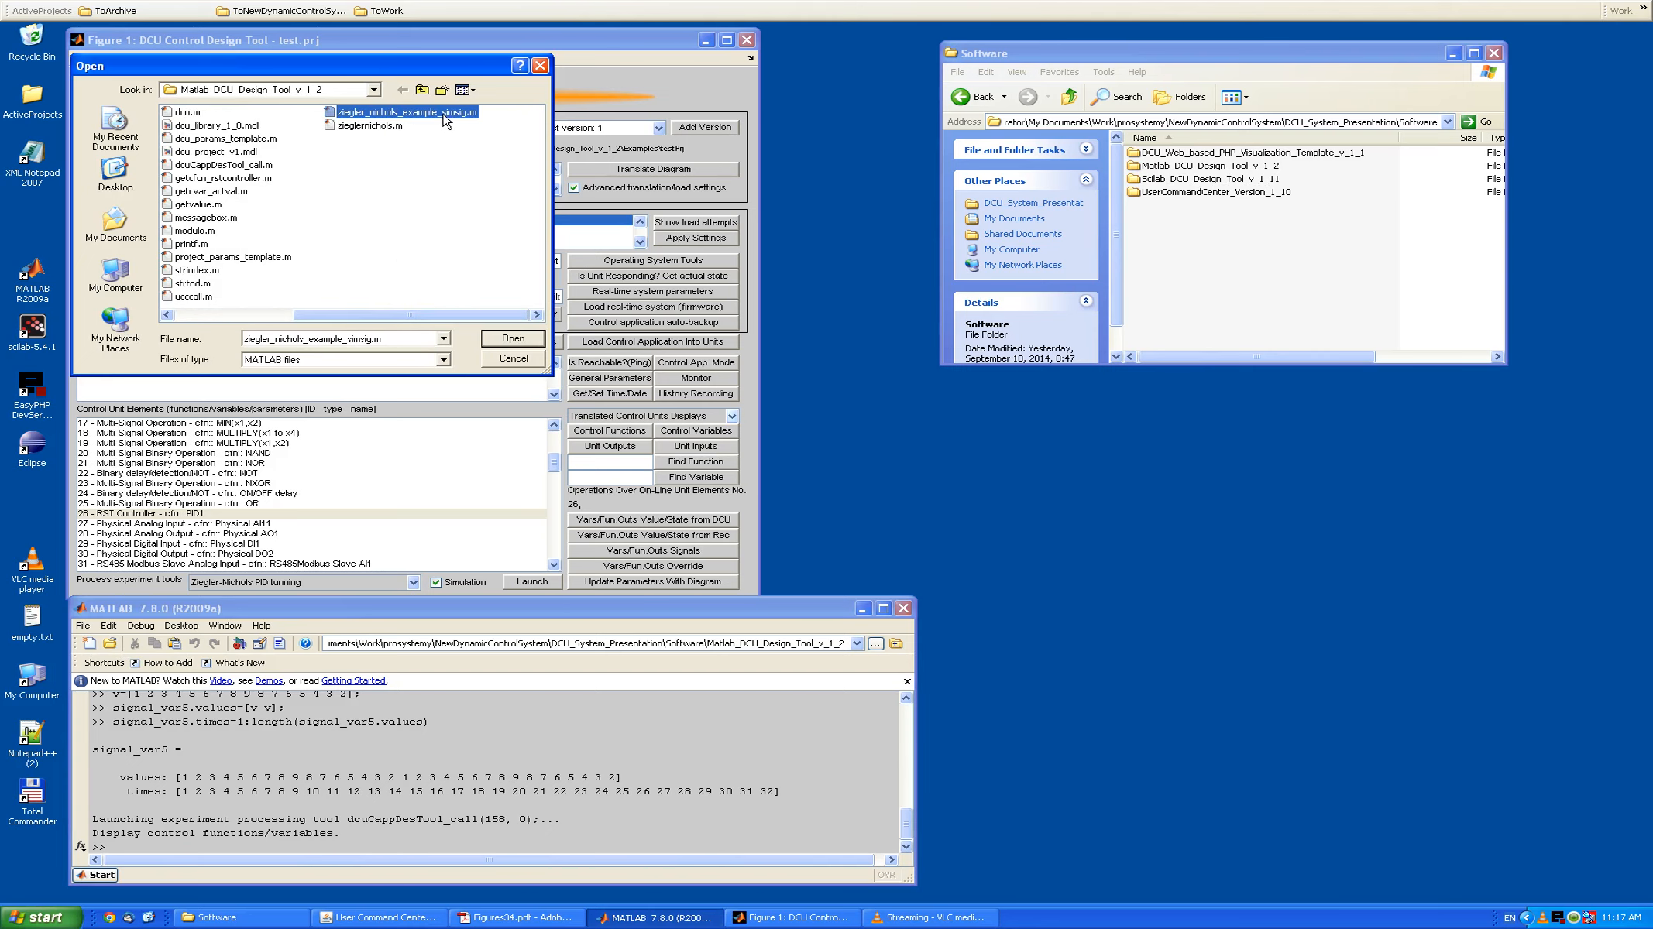
pyautogui.click(522, 339)
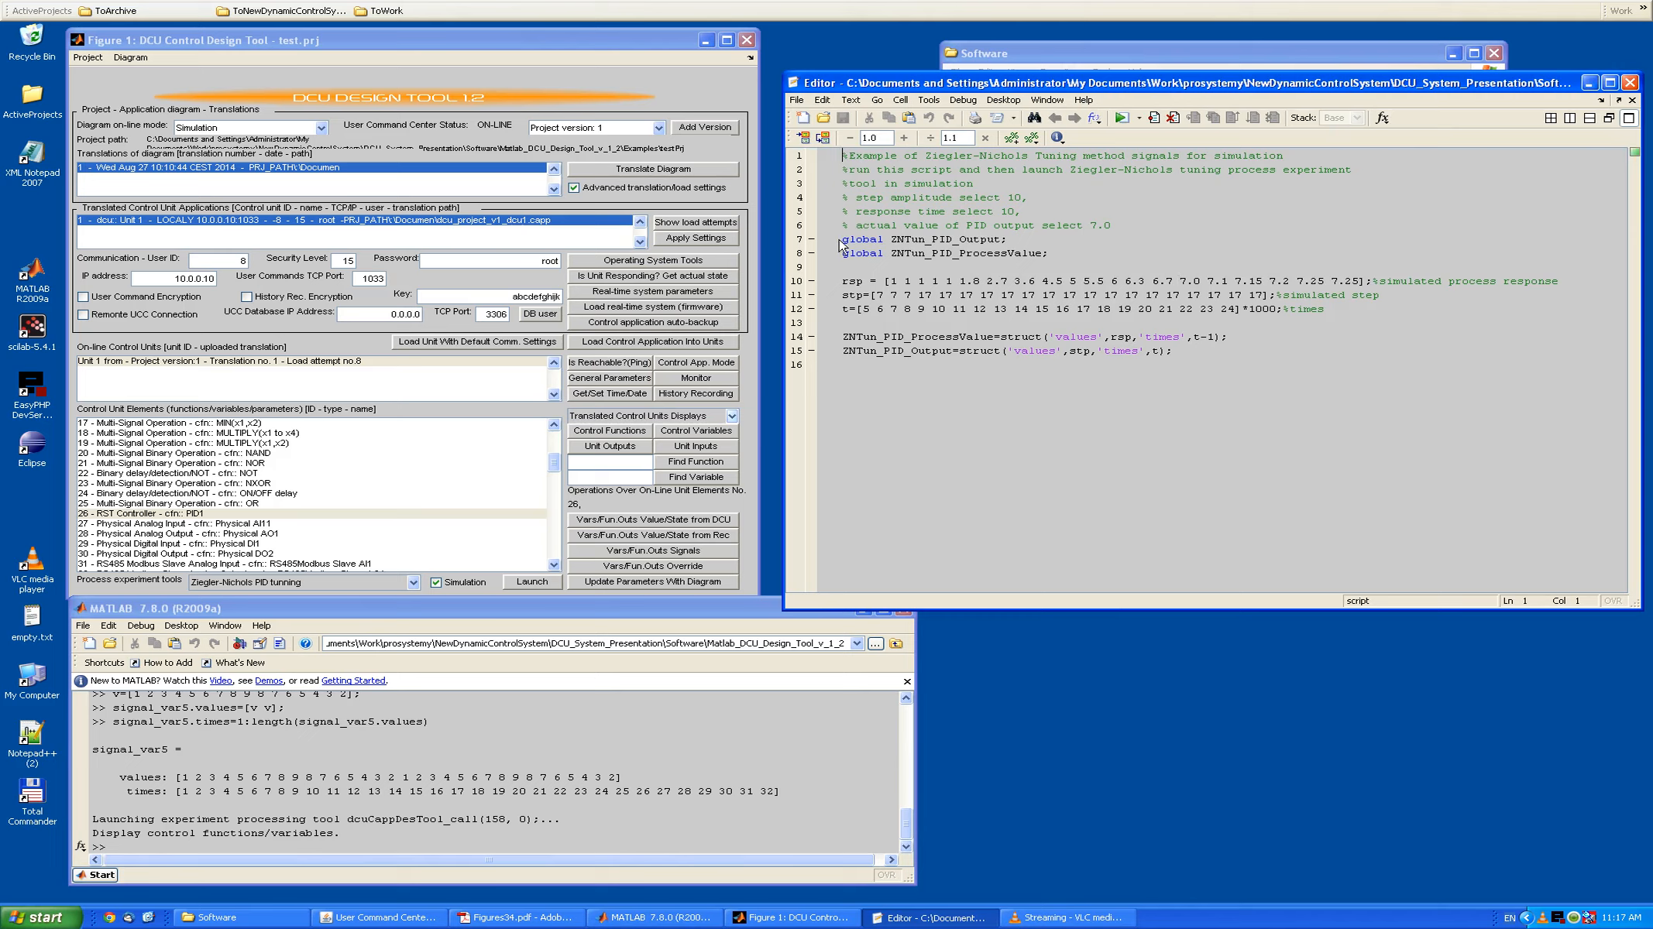
# - Examine the script's global declarations, simulated response, step and time vectors, and the ZNTun_PID_ProcessValue and ZNTun_PID_Output structure assignments
pyautogui.moveTo(841, 241); pyautogui.dragTo(1049, 250)
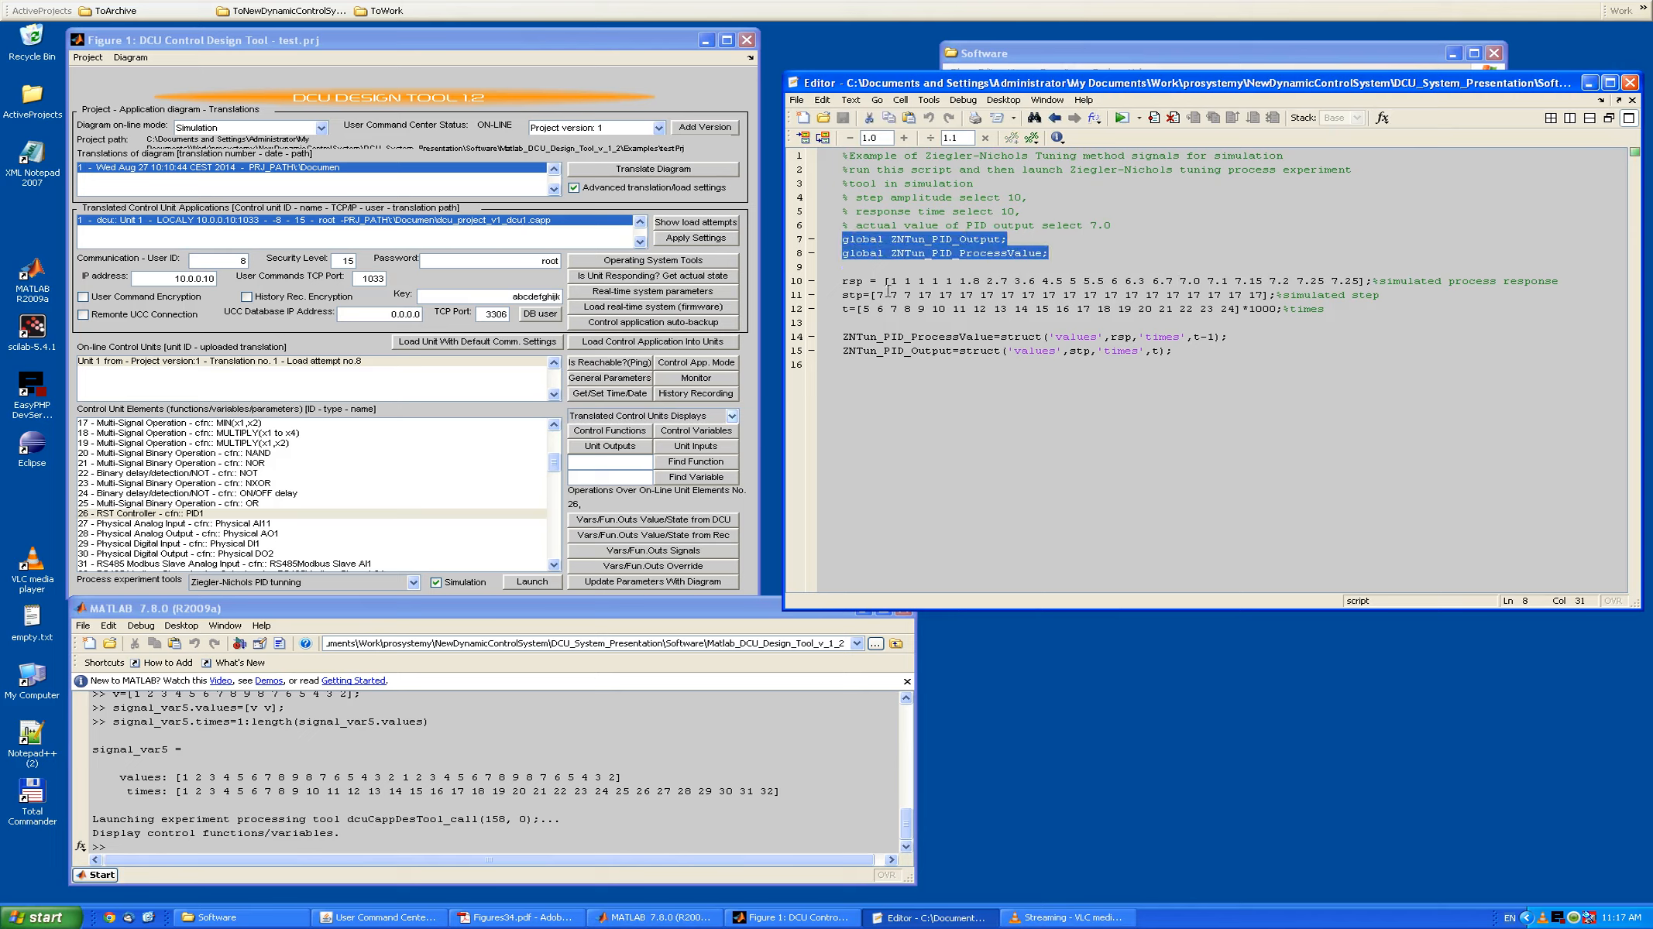
pyautogui.click(855, 281)
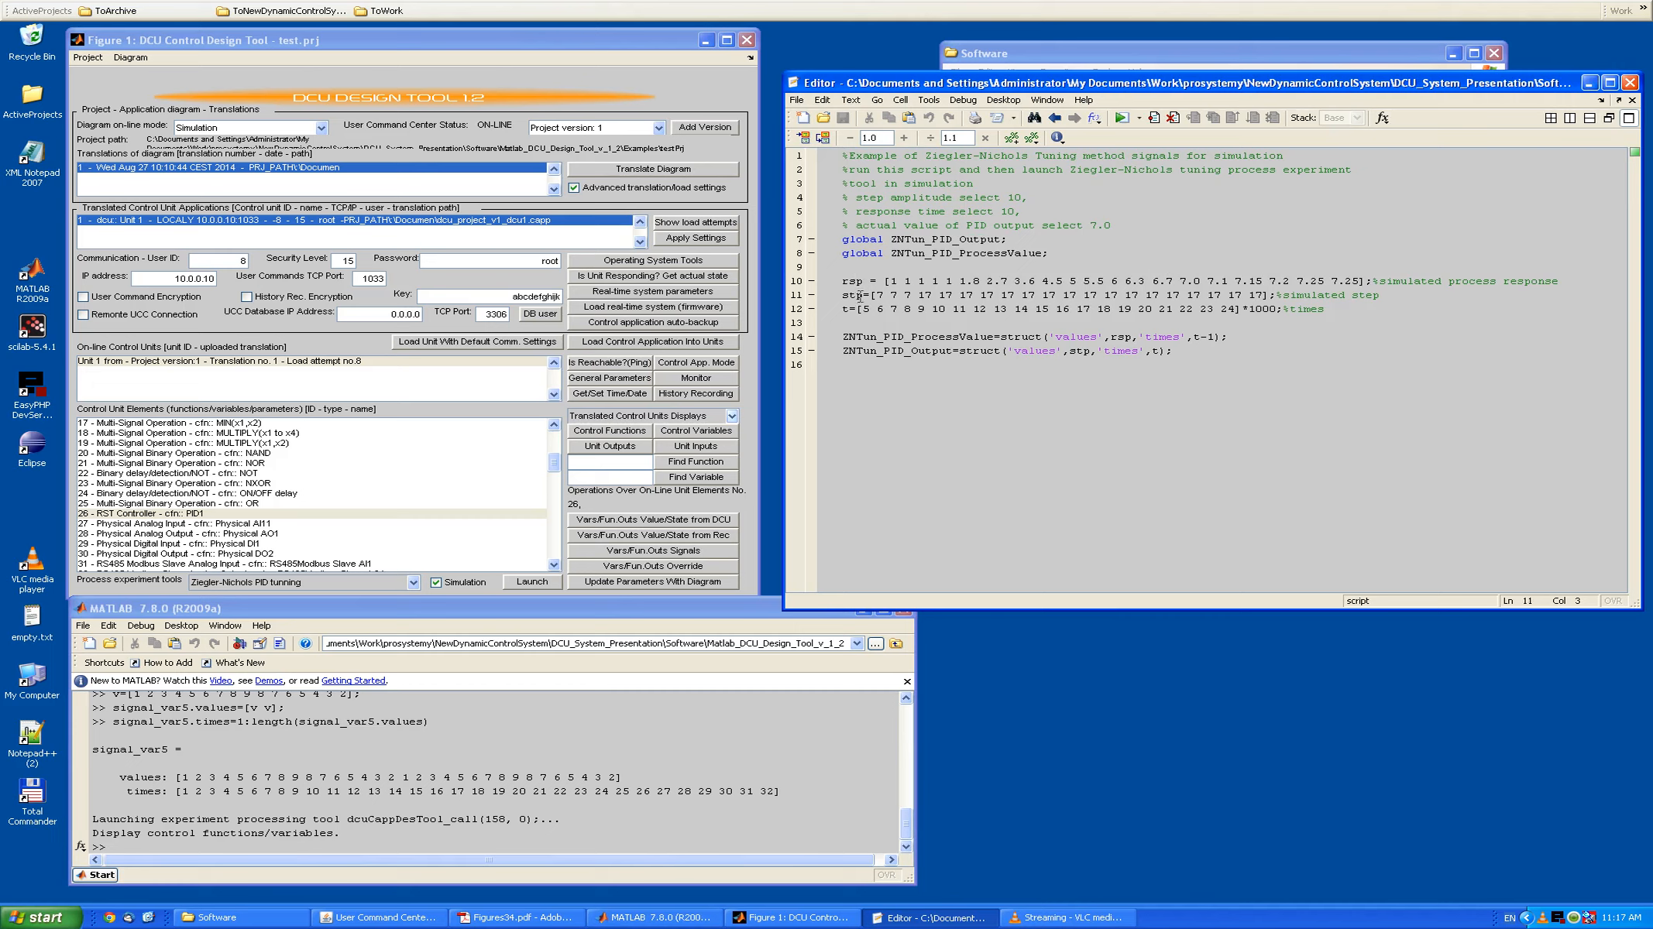
pyautogui.moveTo(842, 309); pyautogui.dragTo(972, 308)
pyautogui.moveTo(842, 336); pyautogui.dragTo(1185, 349)
pyautogui.click(1188, 348)
# - Run ziegler_nichols_example_simsig from the MATLAB command line to define the simulated tuning signals
pyautogui.click(709, 738)
pyautogui.write('z')
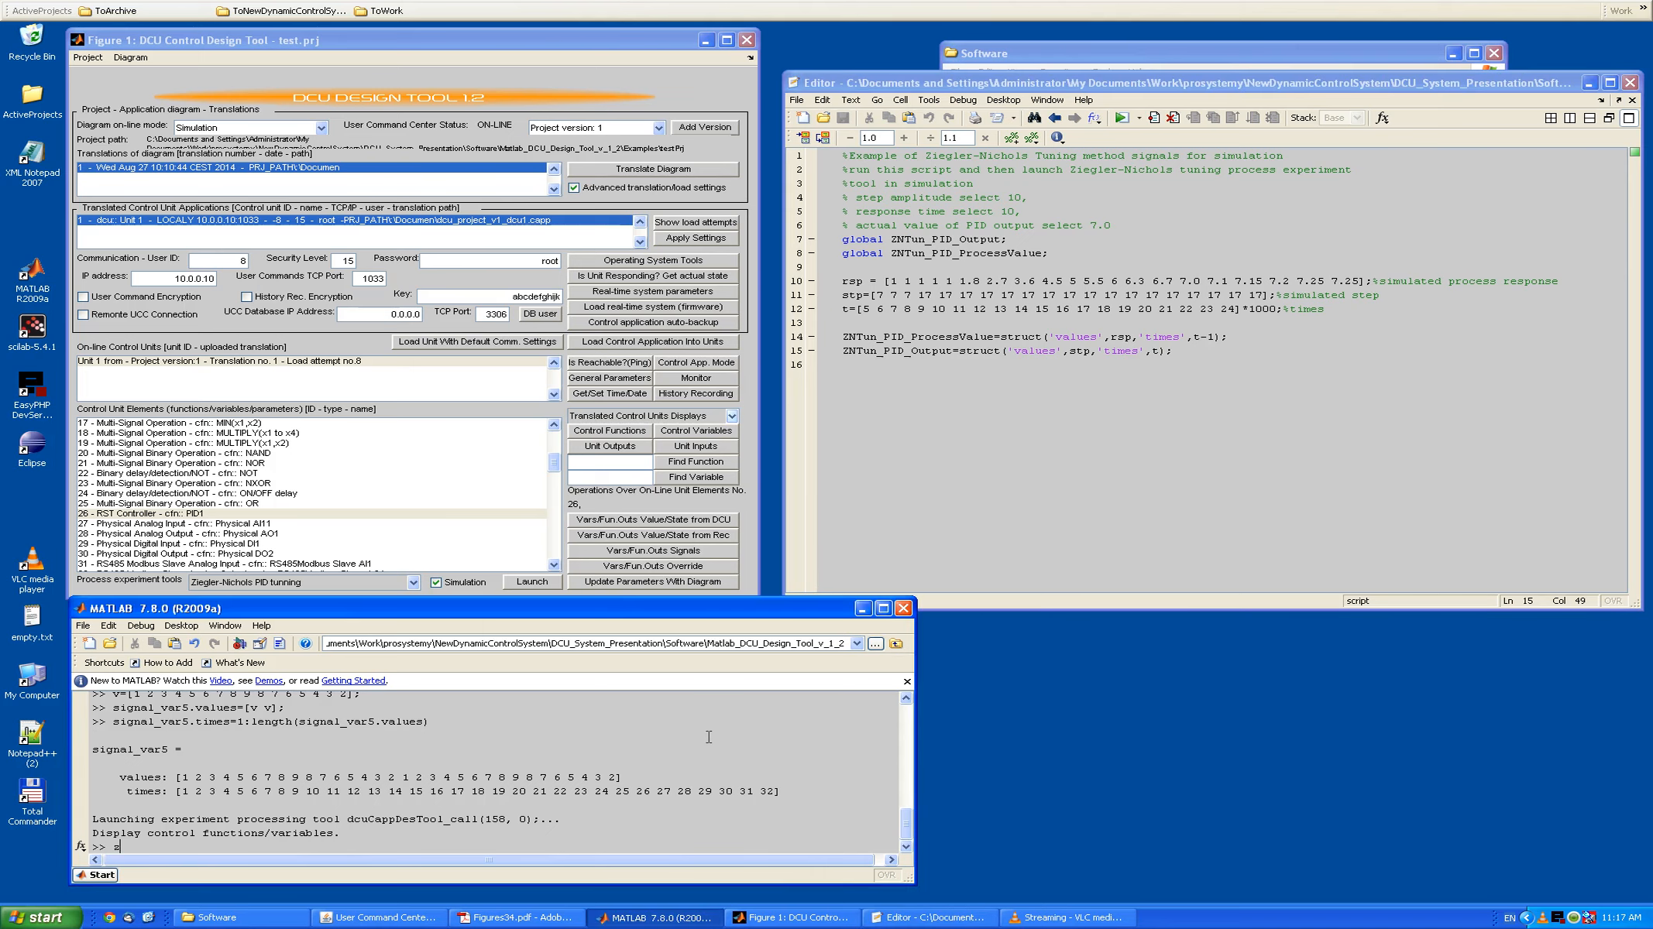
pyautogui.write('iegler_nichols_example_simsig')
pyautogui.press('Return')
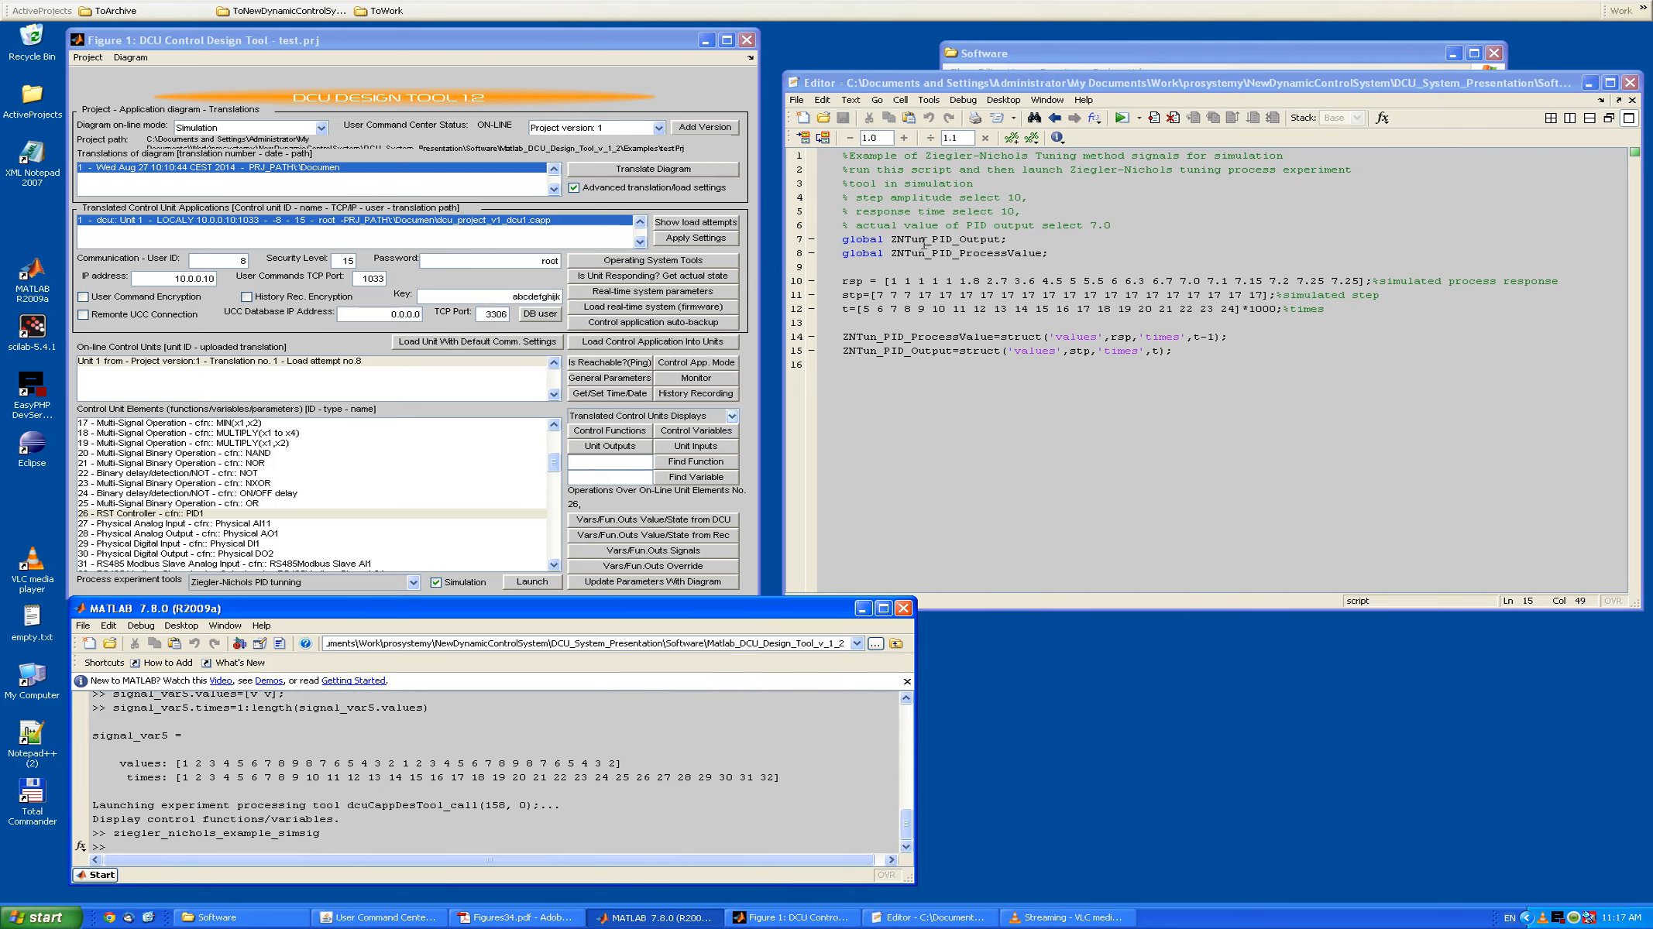
# - Relaunch Ziegler-Nichols PID tuning in the DCU Control Design Tool, accepting step amplitude 10.0 and estimated response time 10 sec
pyautogui.click(367, 40)
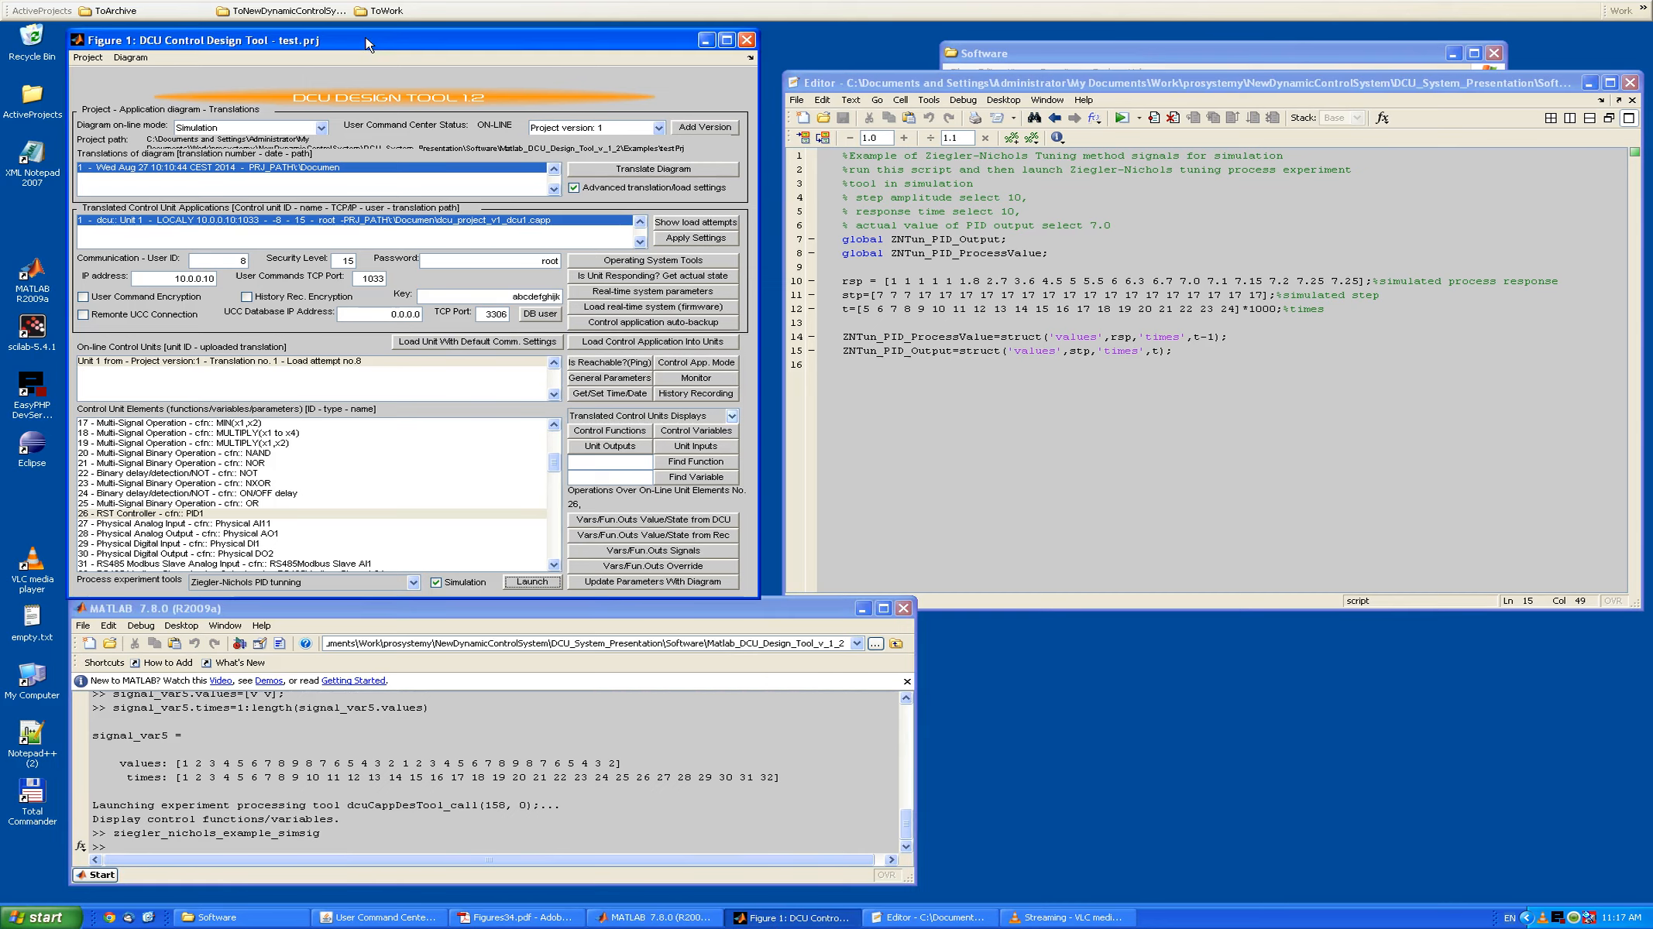
pyautogui.click(531, 582)
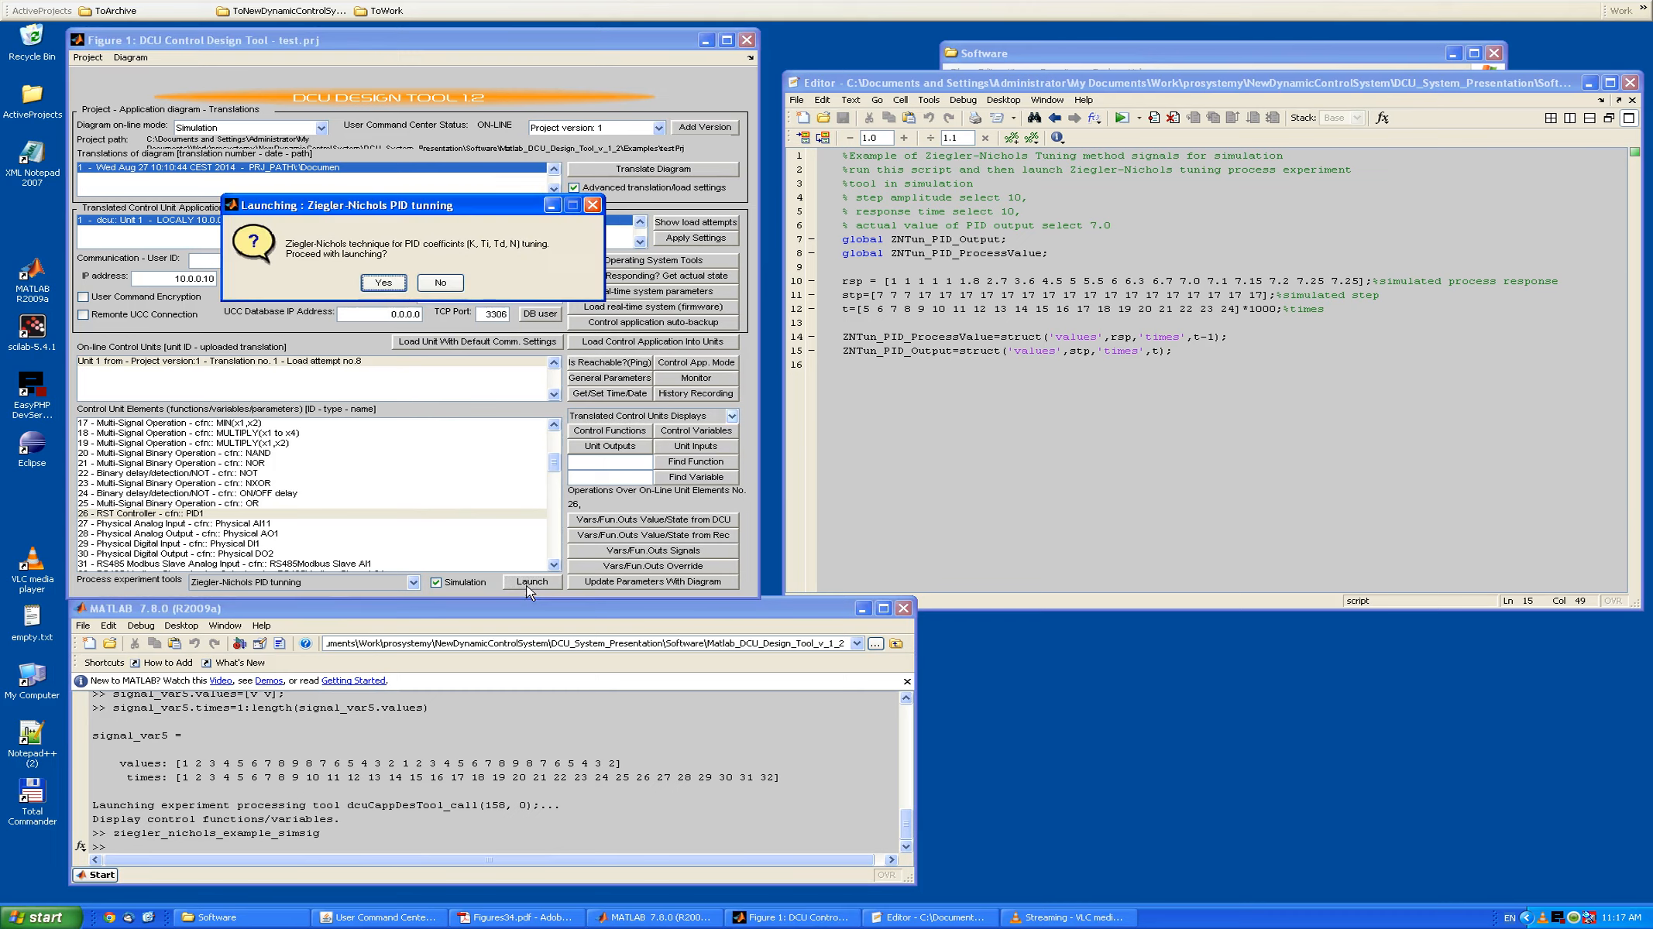
pyautogui.click(383, 284)
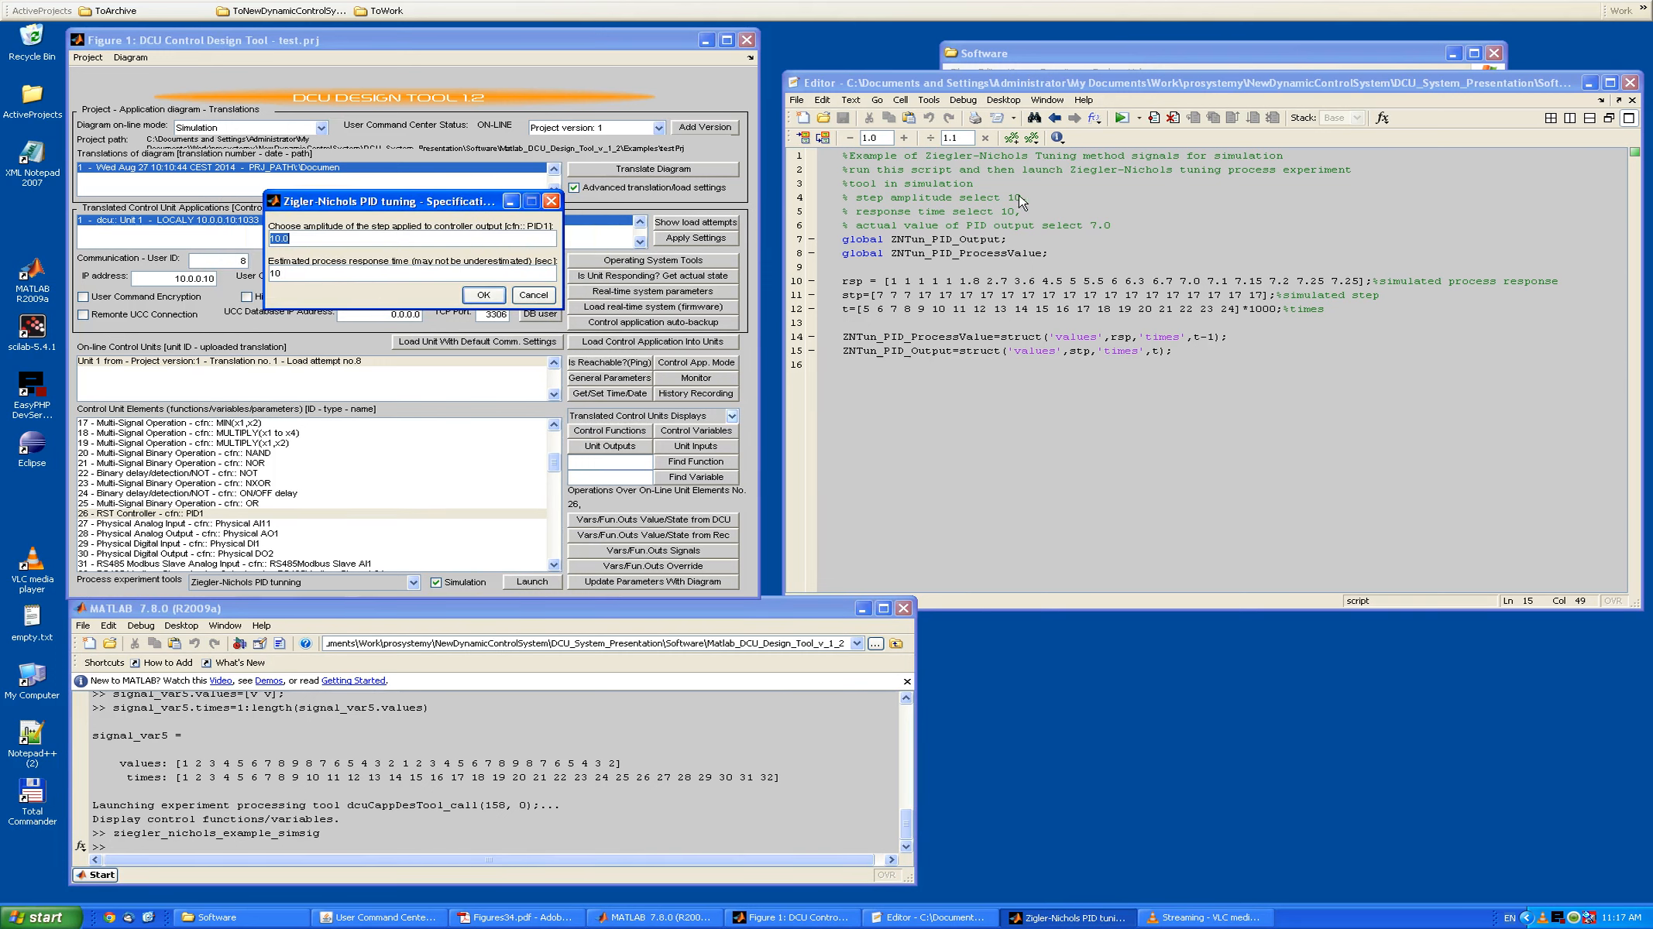
pyautogui.click(485, 295)
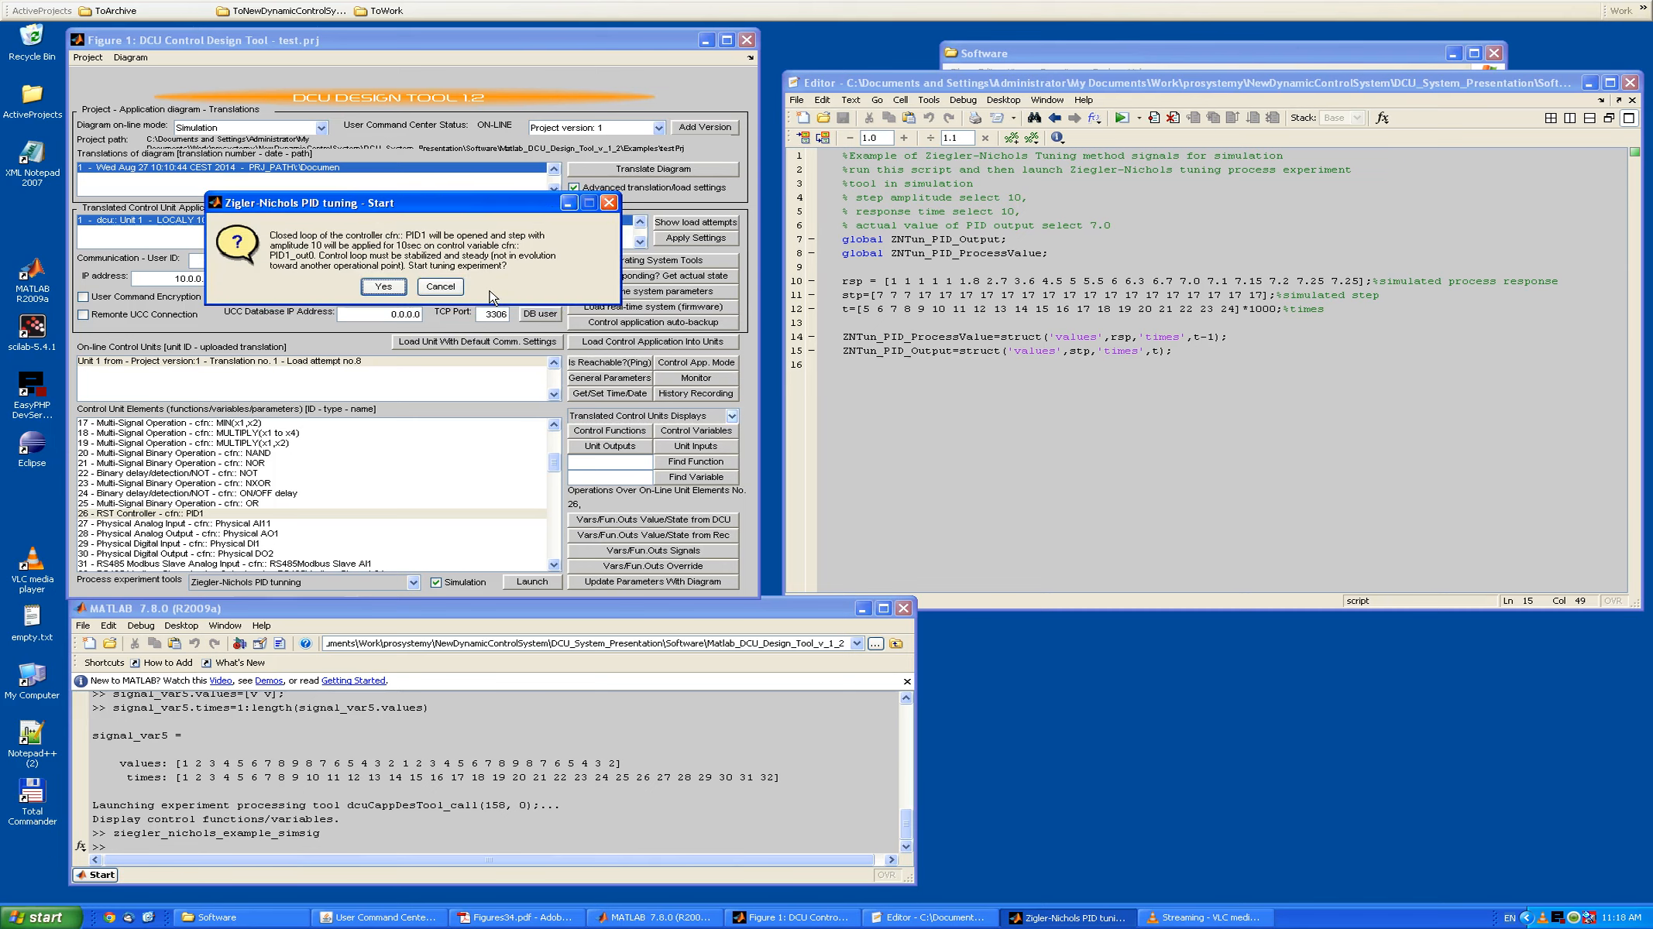
# - Start the tuning experiment with an actual PID1_out0 value of 7 and proceed with the simulation using the recorded signals
pyautogui.click(381, 286)
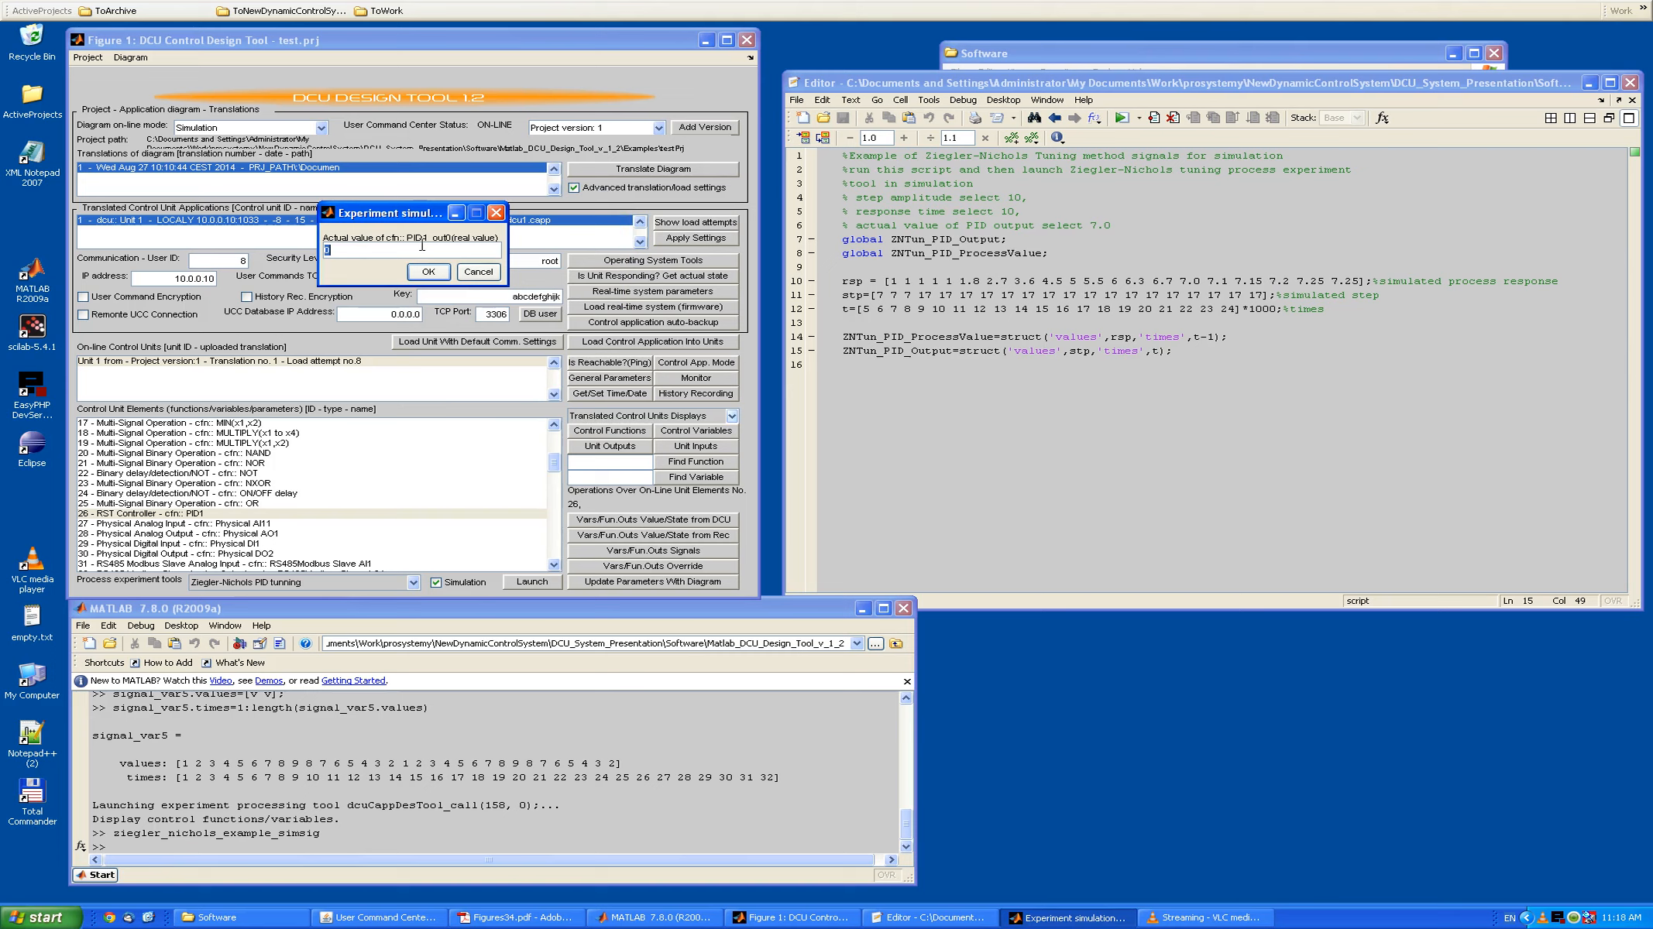
pyautogui.write('7')
pyautogui.click(428, 272)
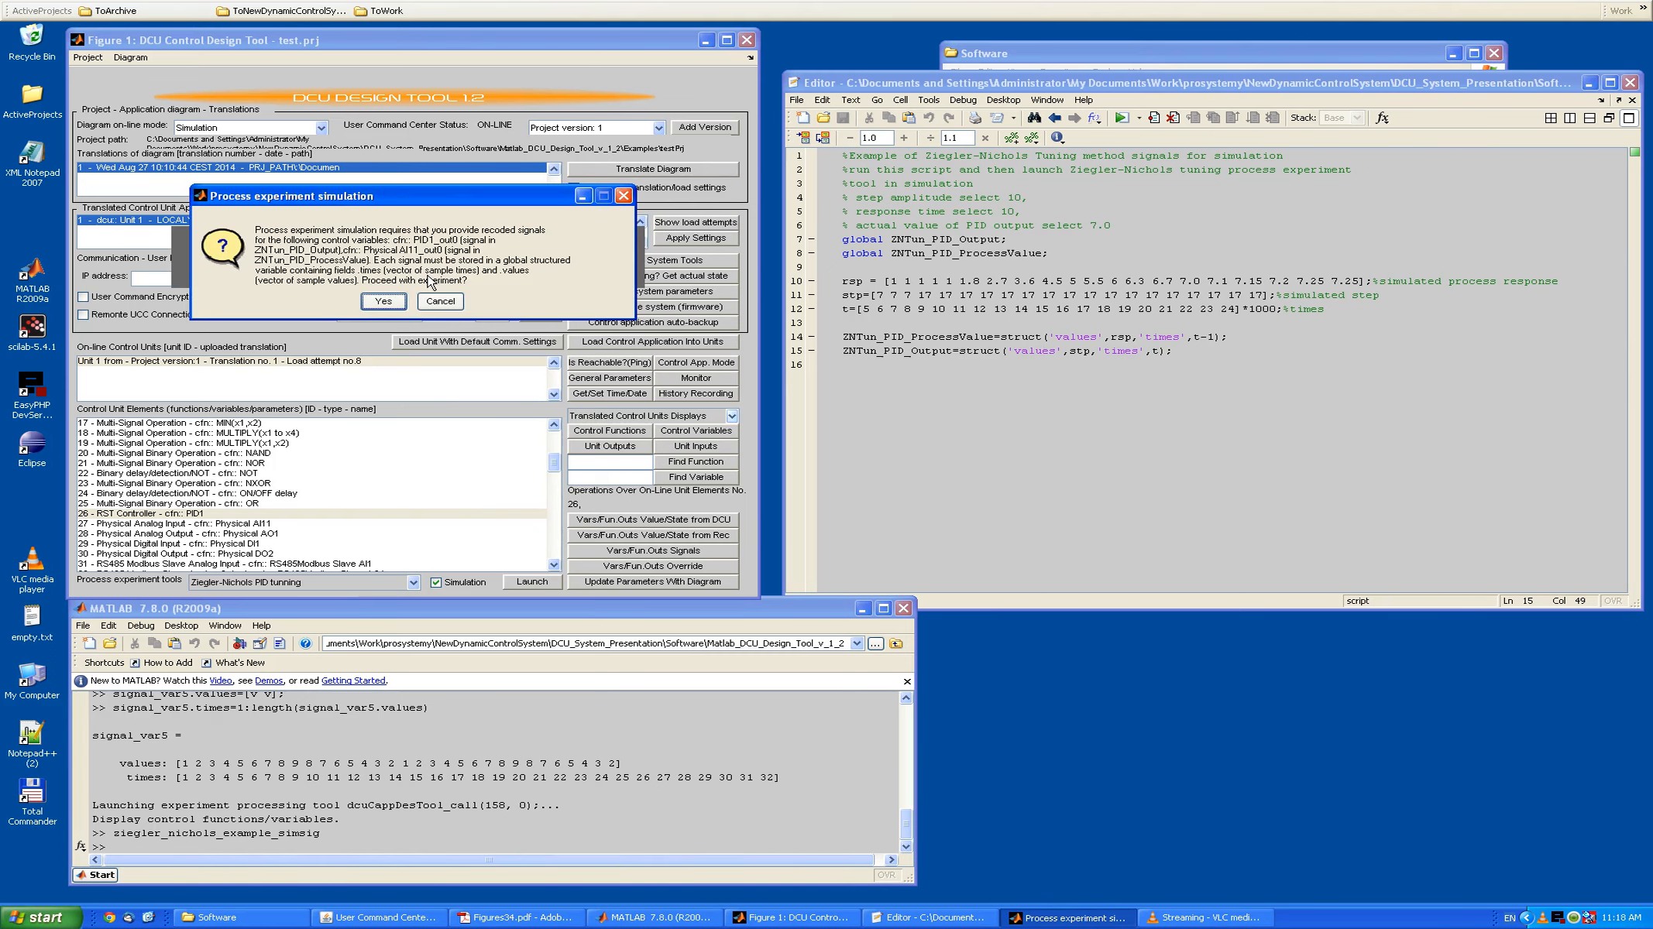
pyautogui.click(383, 301)
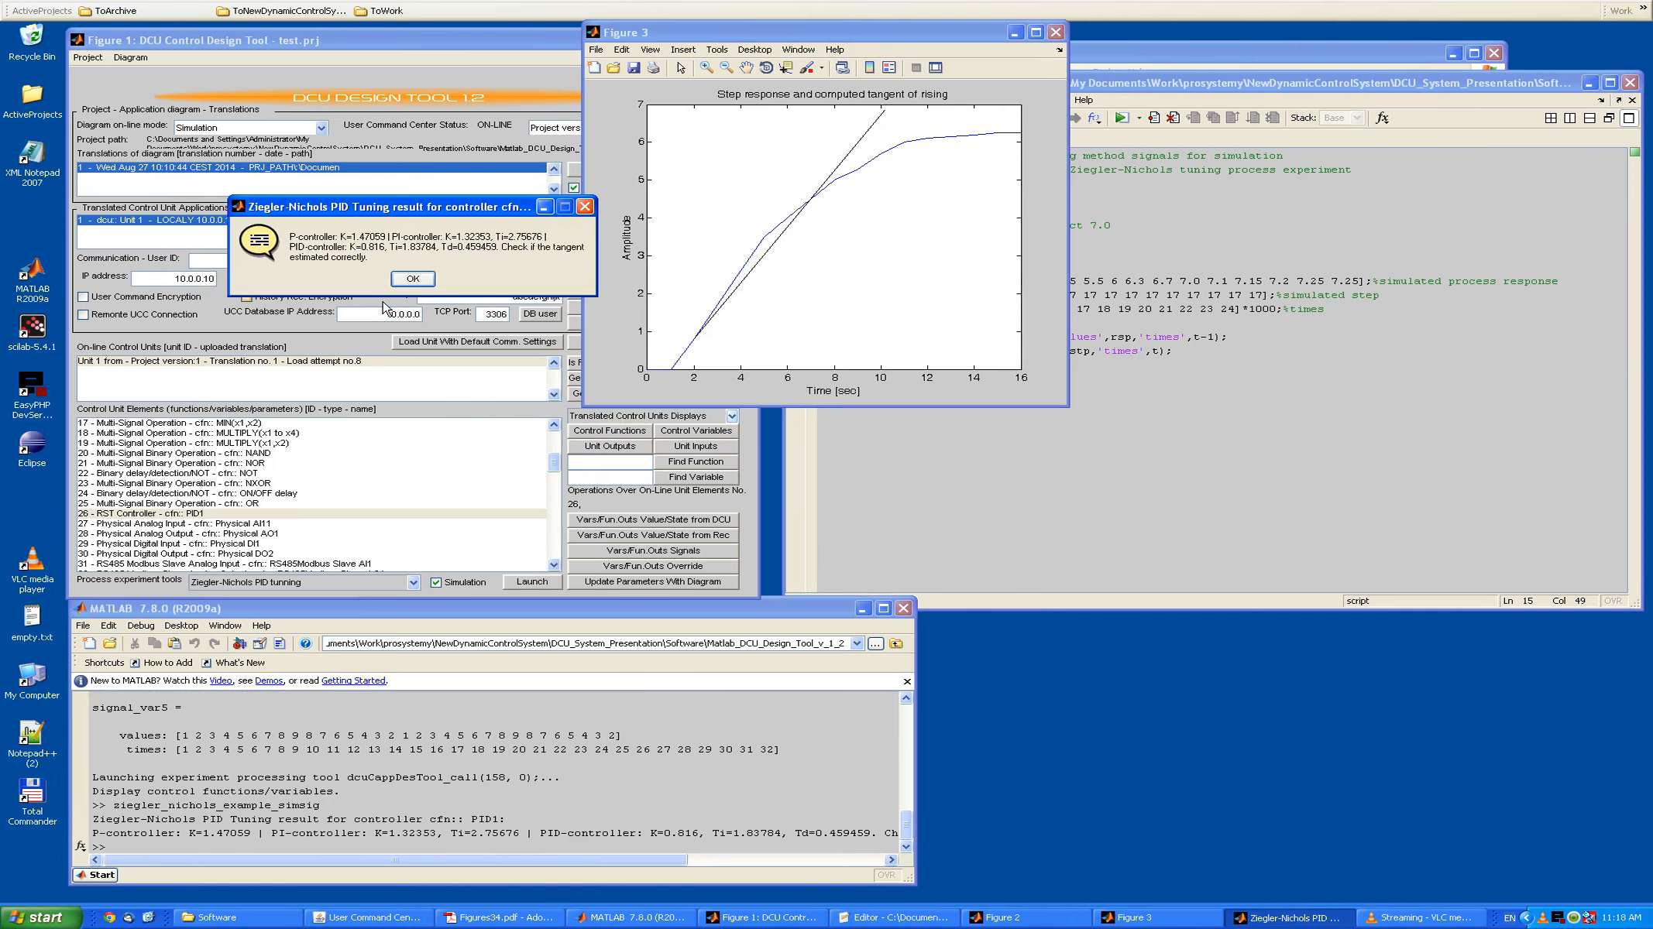
# - Rearrange the result windows to examine the computed tangent plot, the applied step and process response plots, and the tuning coefficients
pyautogui.moveTo(467, 211); pyautogui.dragTo(419, 275)
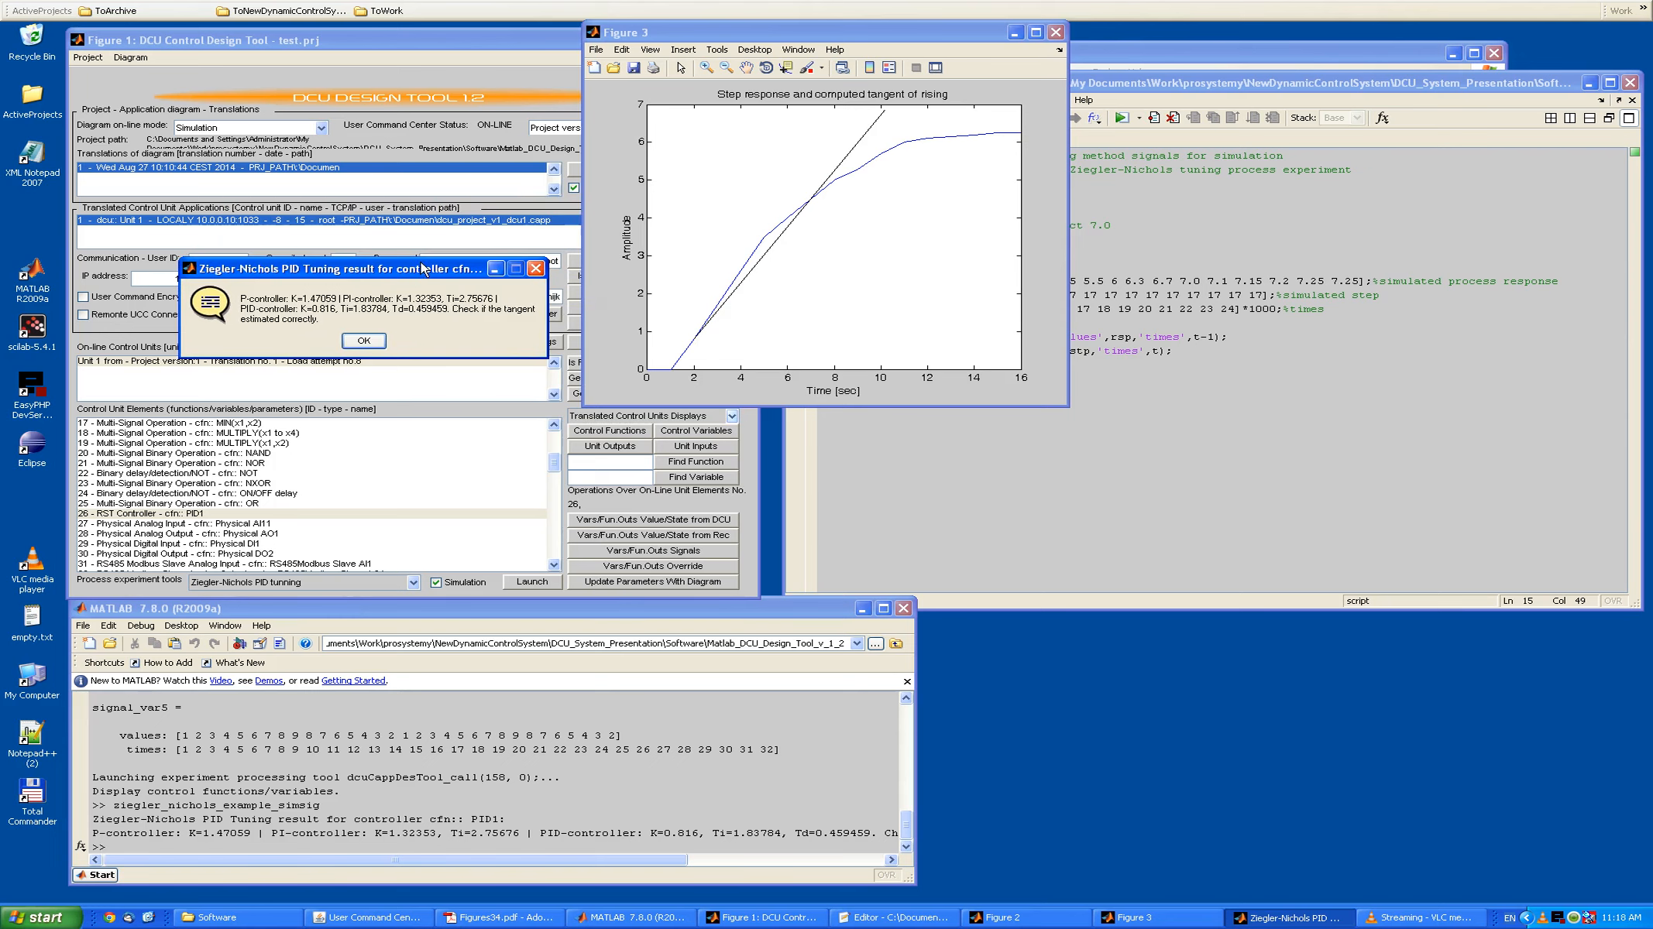
pyautogui.click(378, 339)
pyautogui.moveTo(854, 30); pyautogui.dragTo(802, 277)
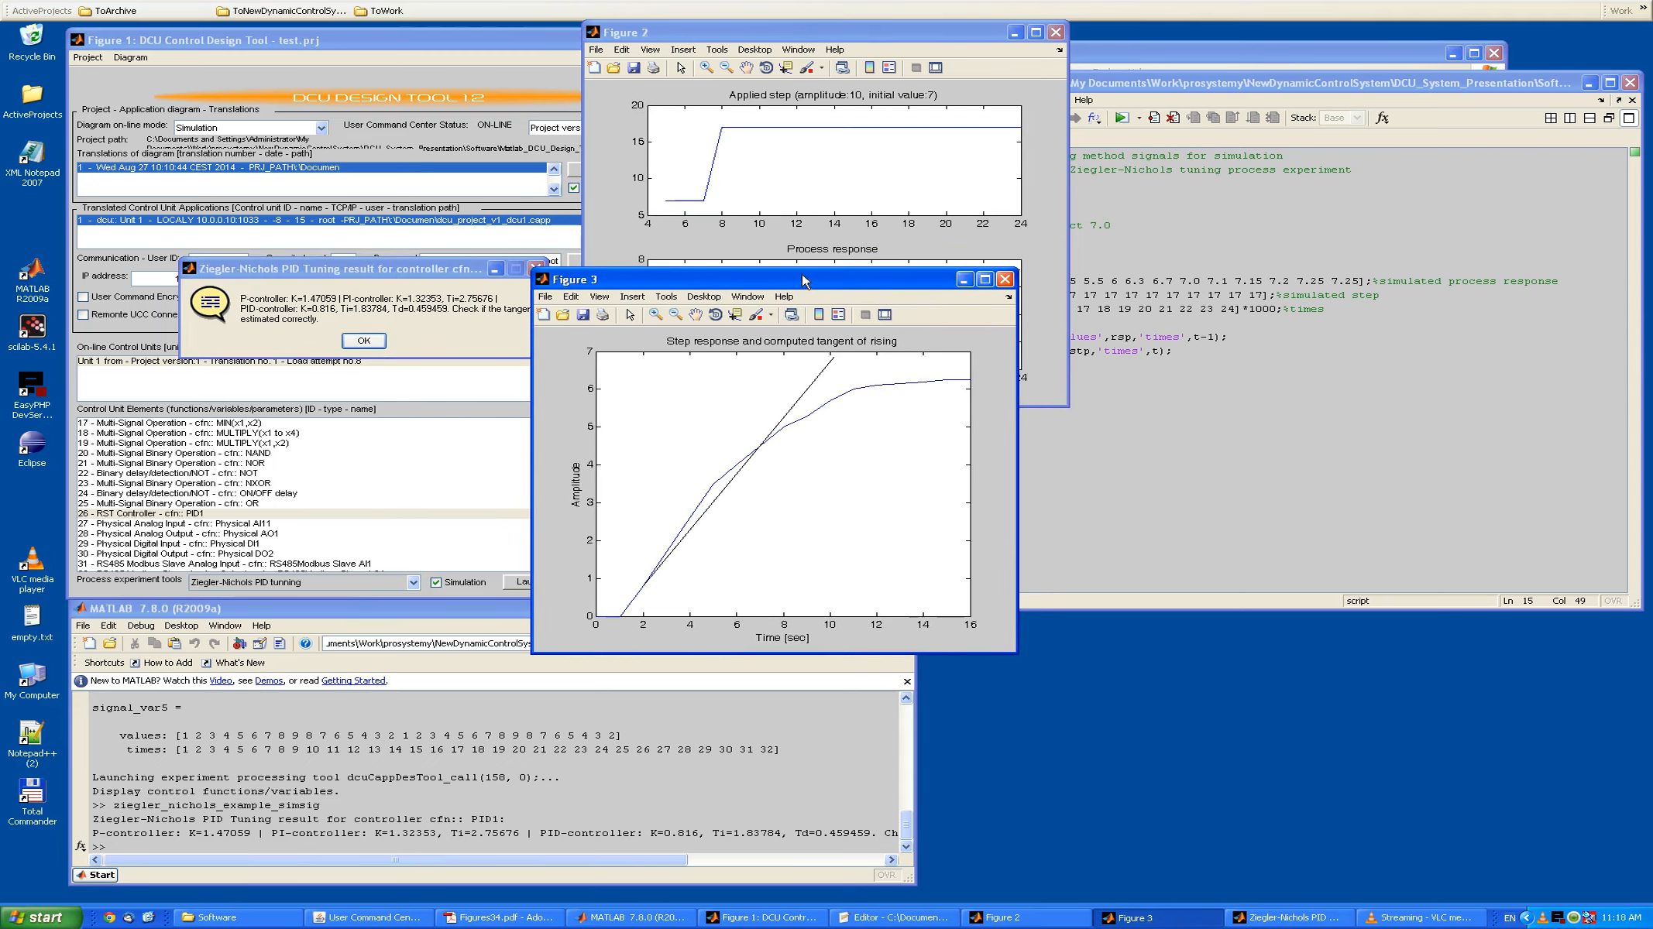
pyautogui.click(934, 39)
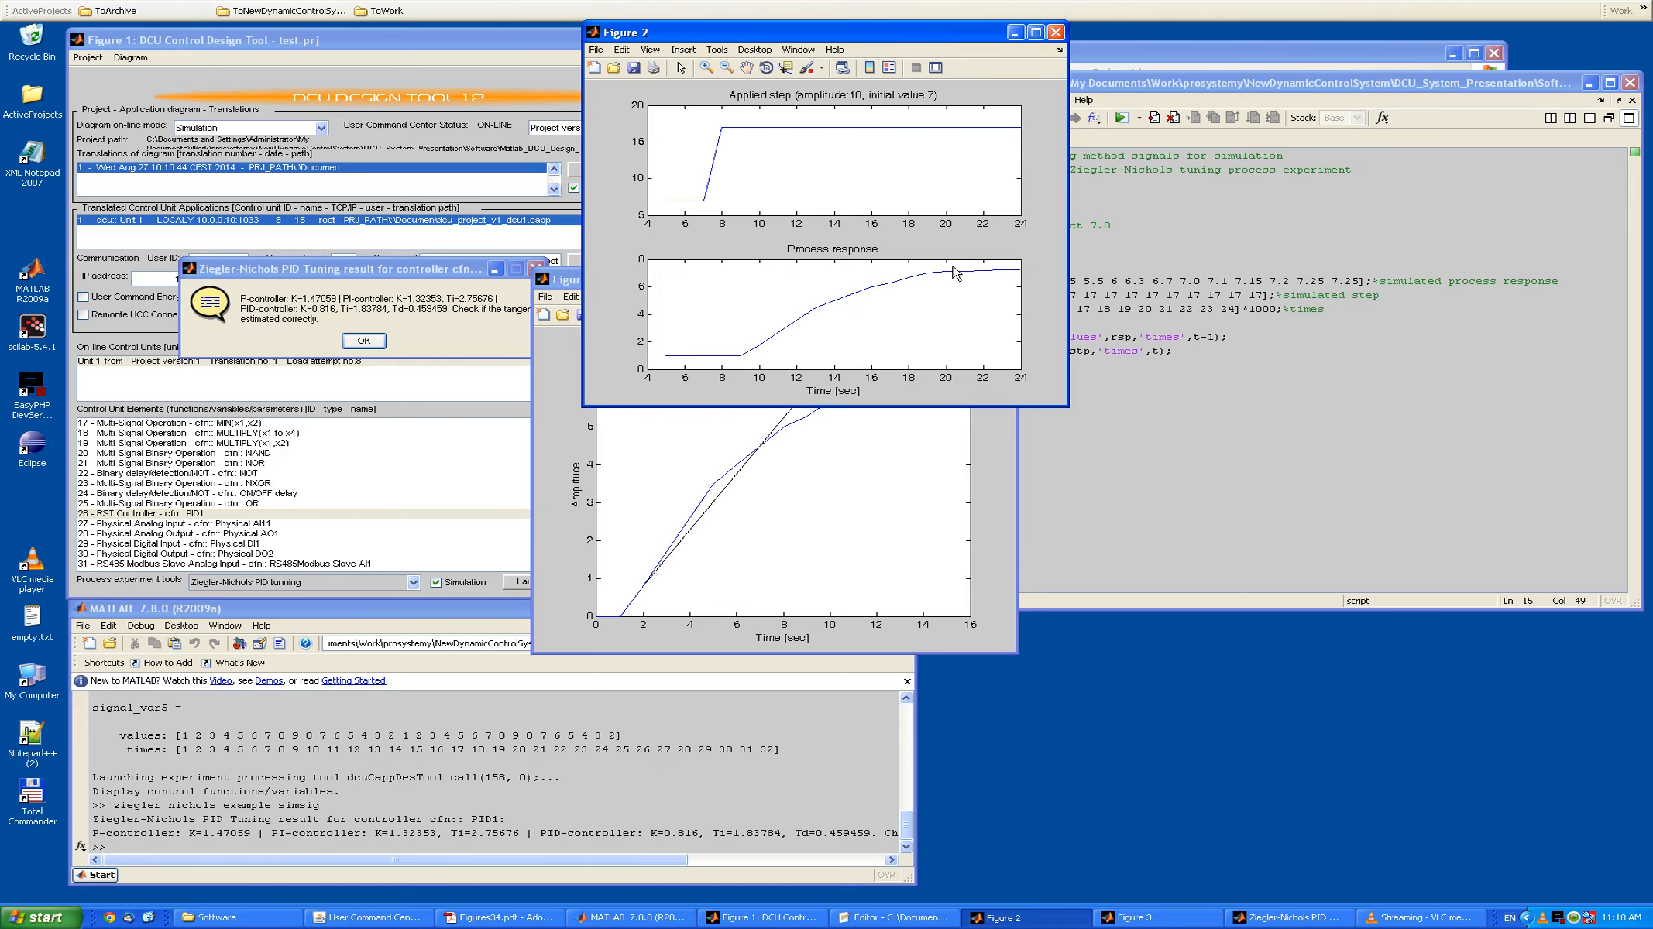
pyautogui.click(572, 281)
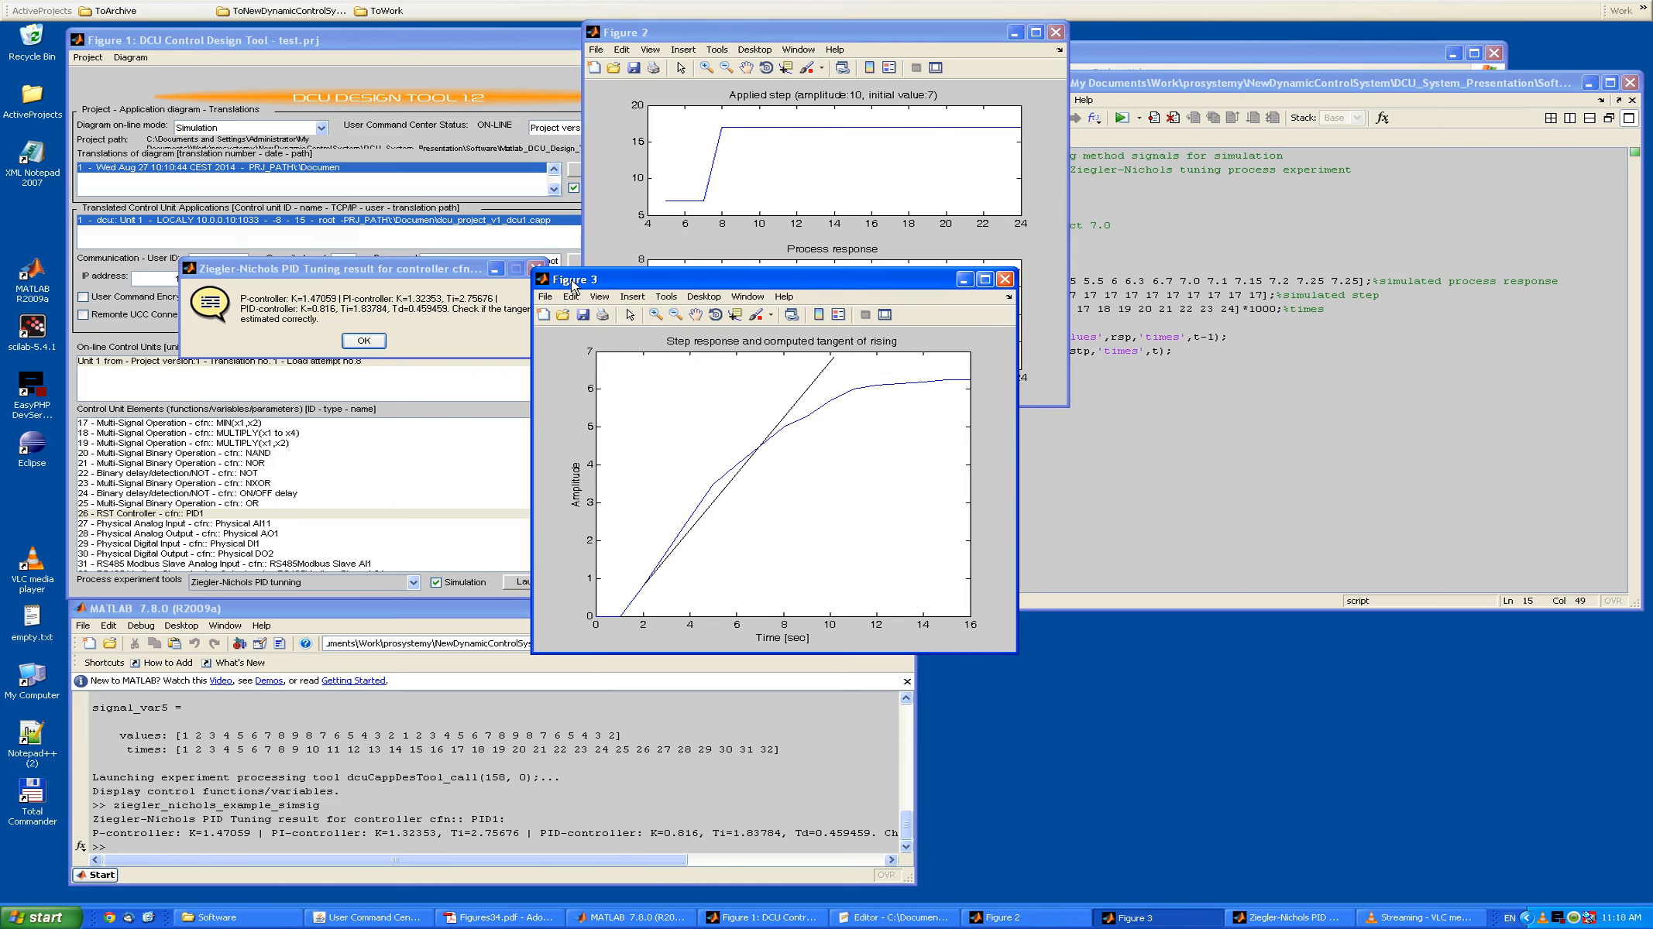
# - Close both plot figures and dismiss the Ziegler-Nichols tuning result message
pyautogui.click(1004, 278)
pyautogui.click(1055, 32)
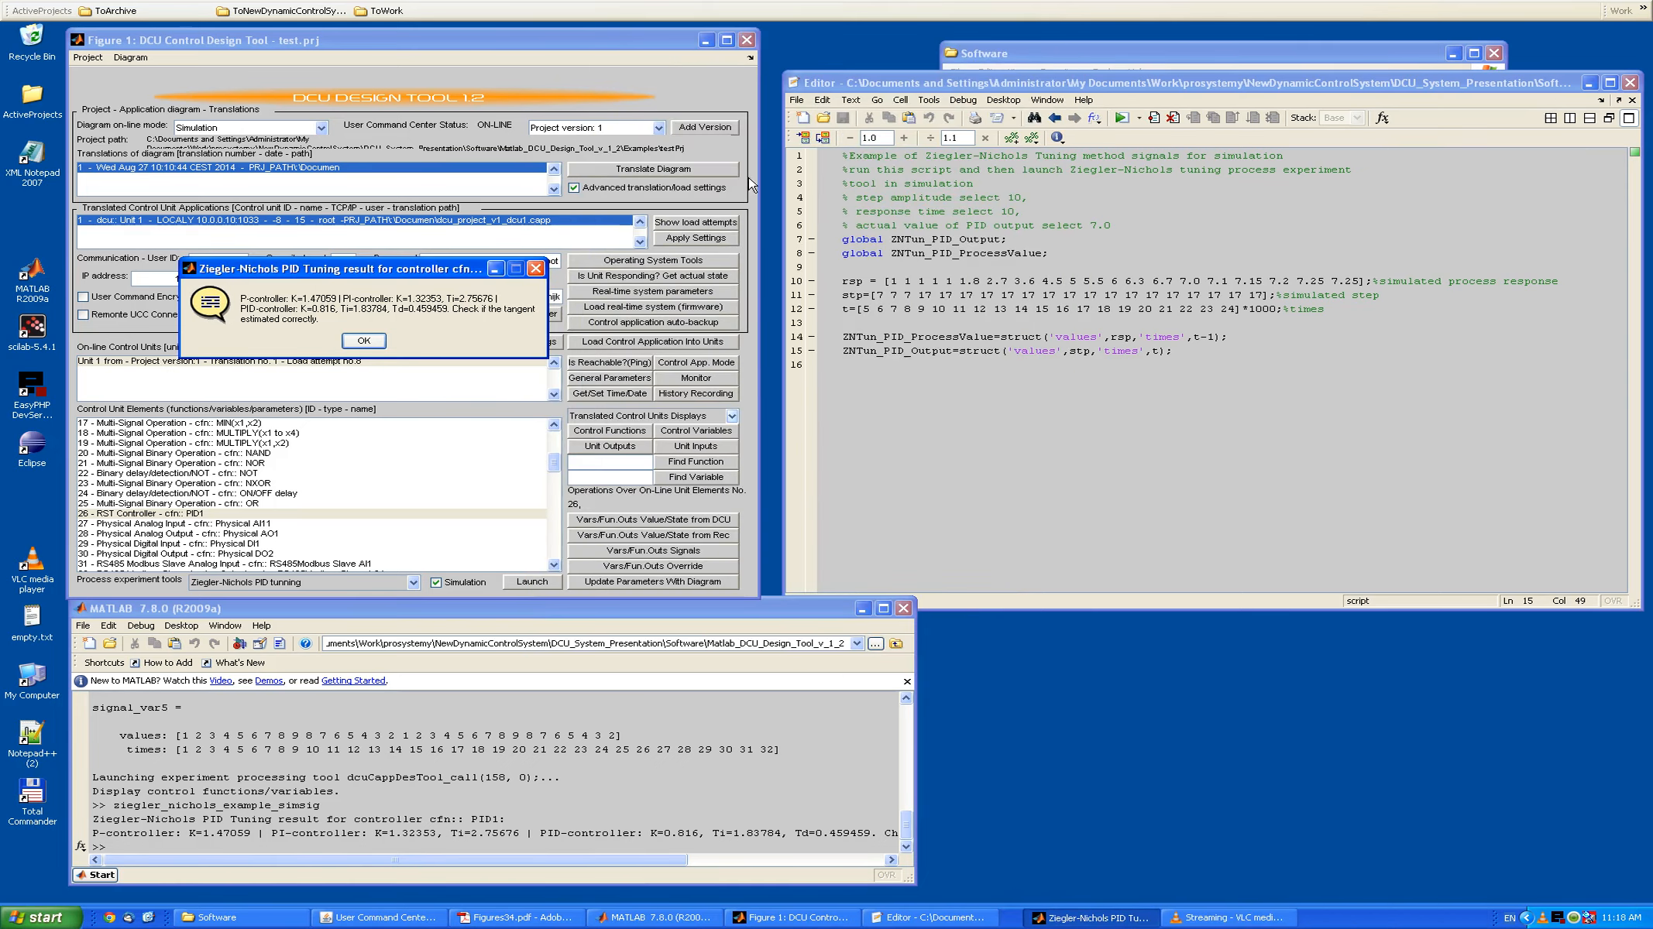
pyautogui.click(377, 346)
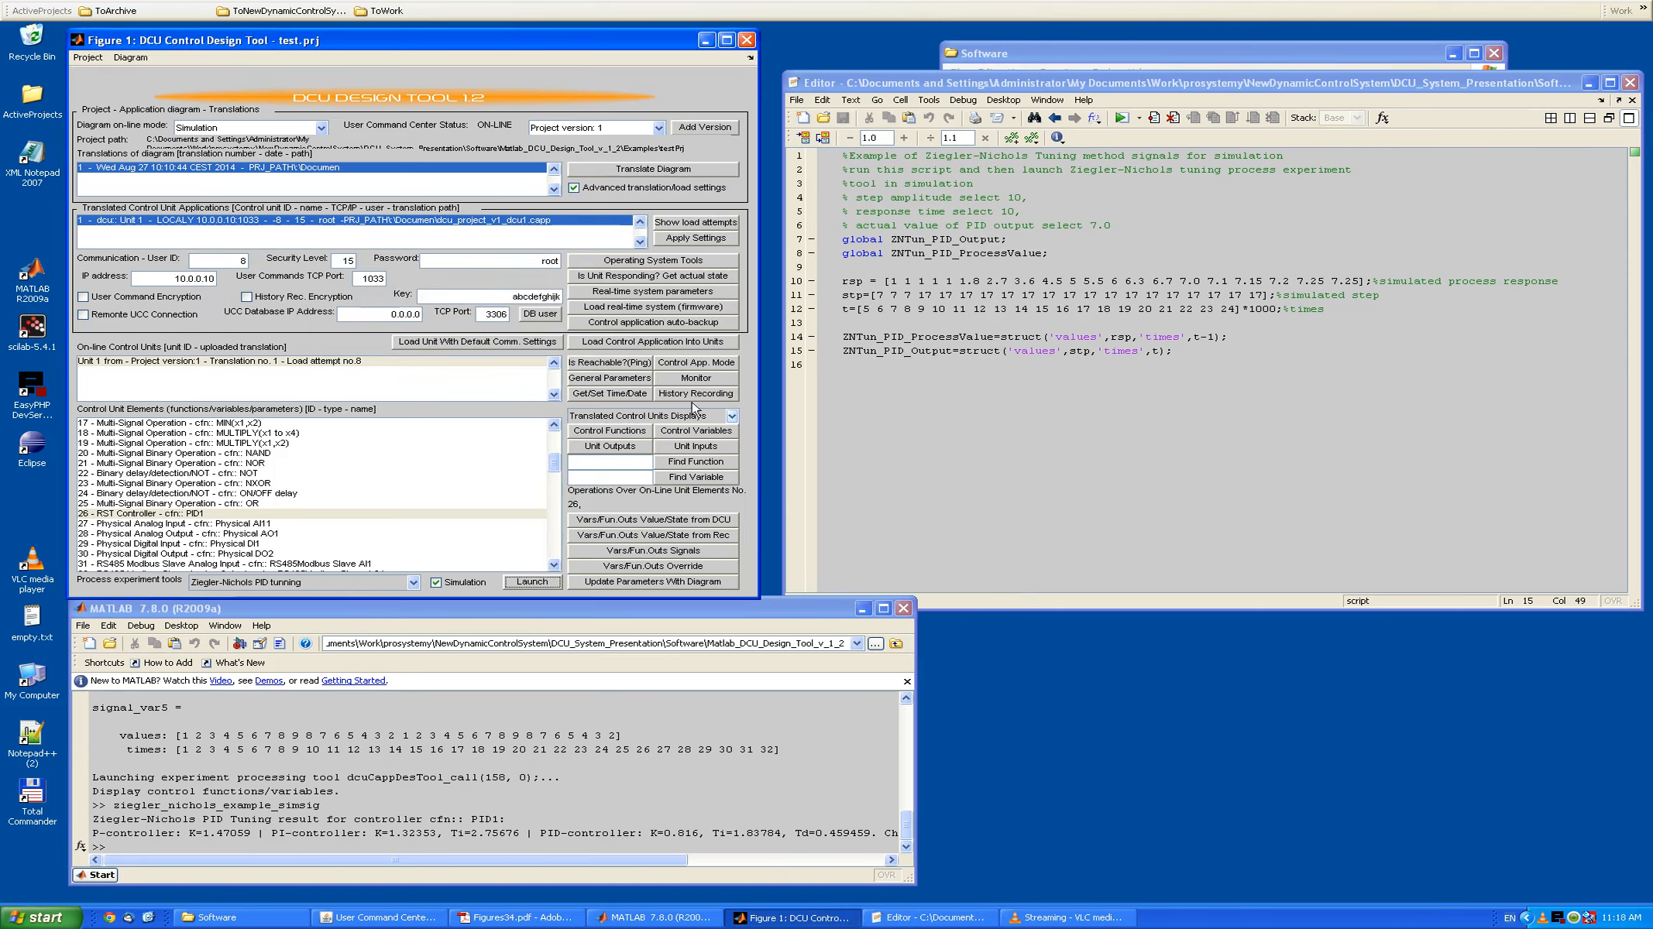